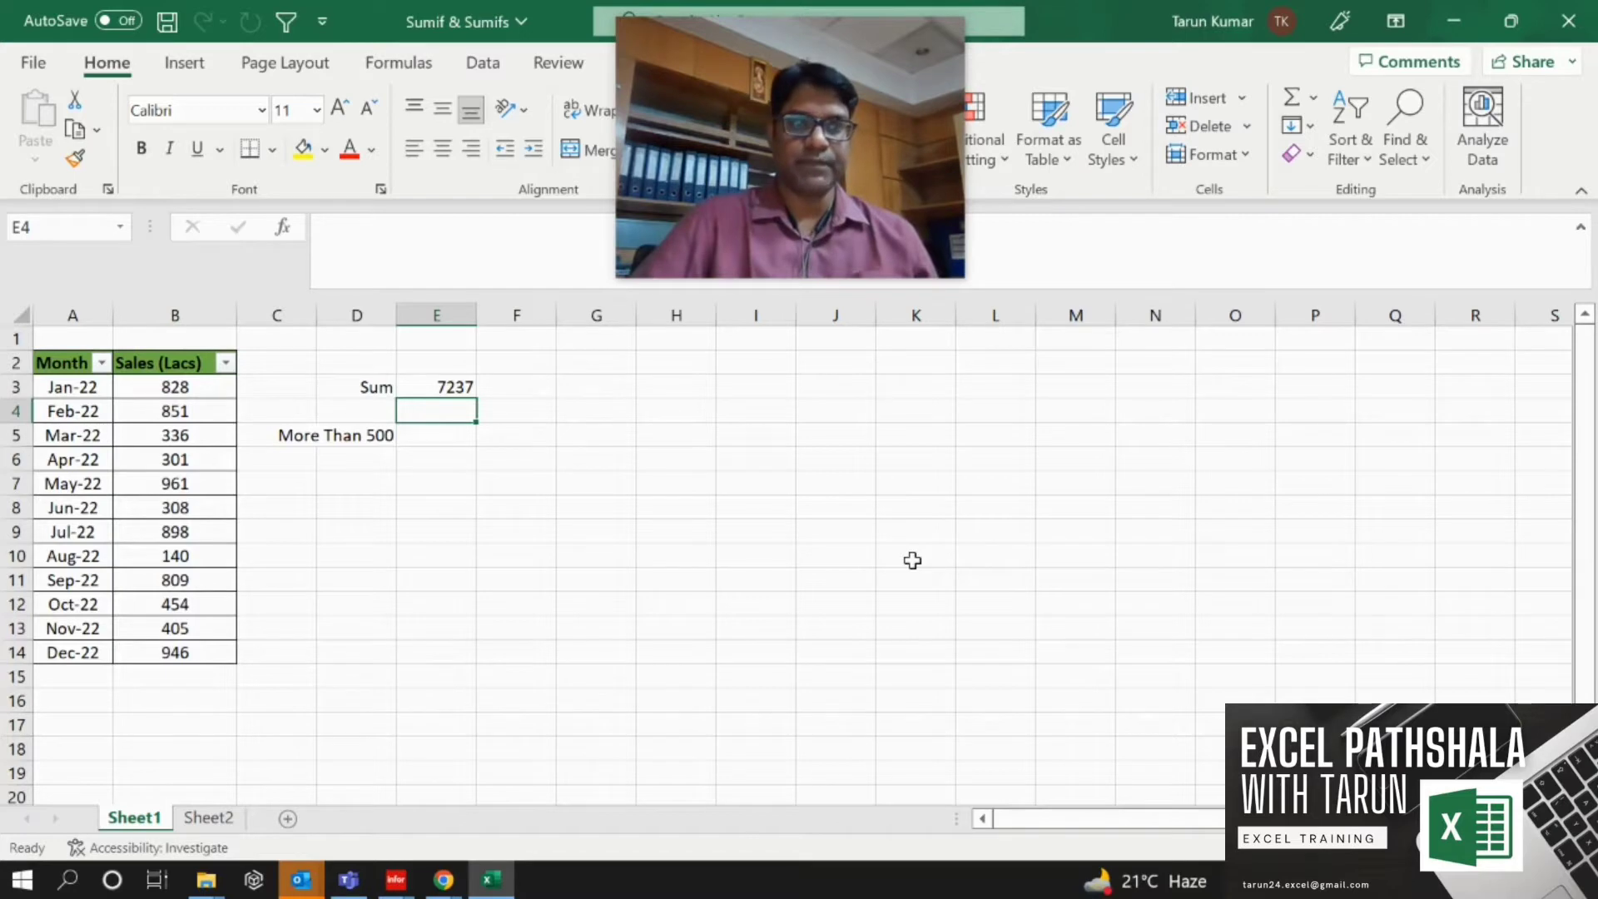
Enter a SUMIF formula in E5 that sums the sales in $B$3:$B$14 greater than 500, using absolute references.
{"action": "key", "text": "Down"}
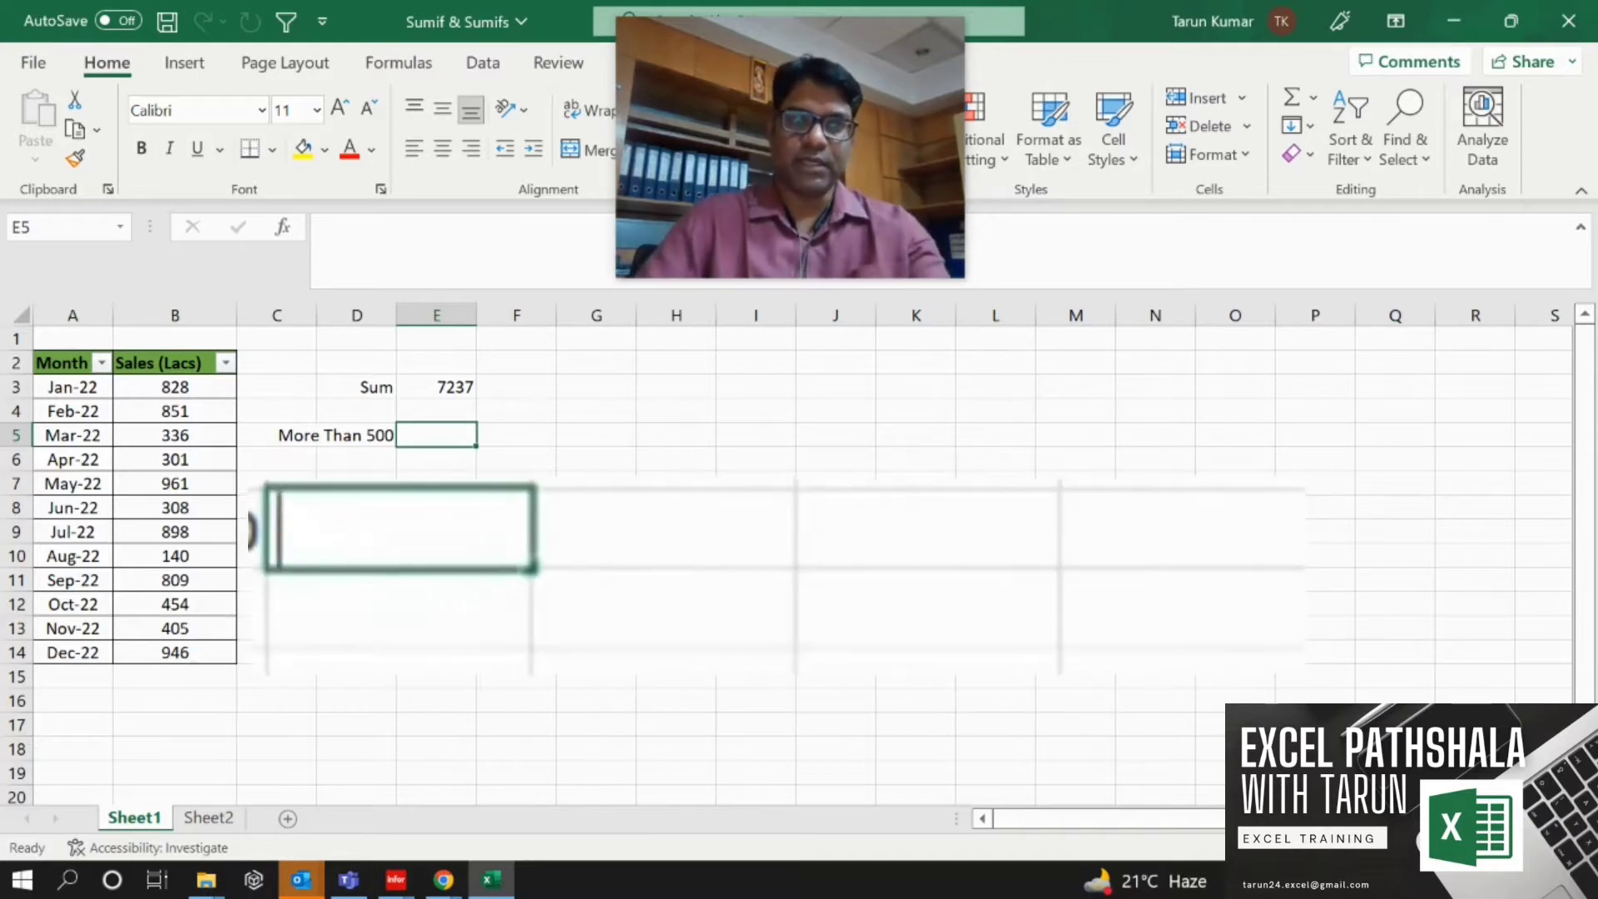
{"action": "type", "text": "="}
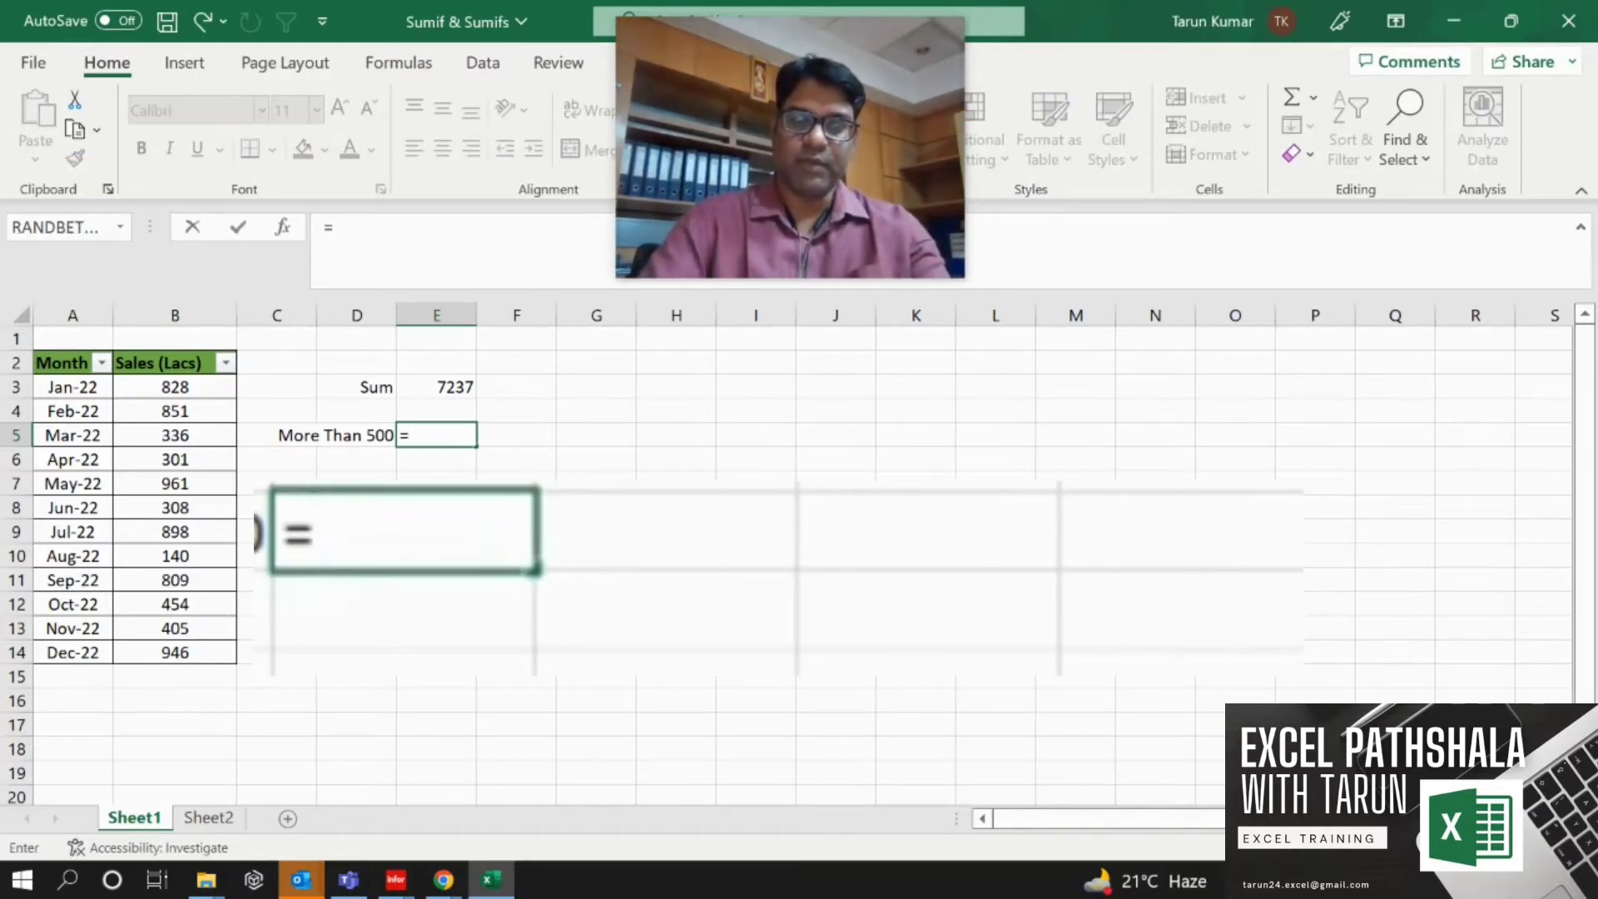
{"action": "type", "text": "suf"}
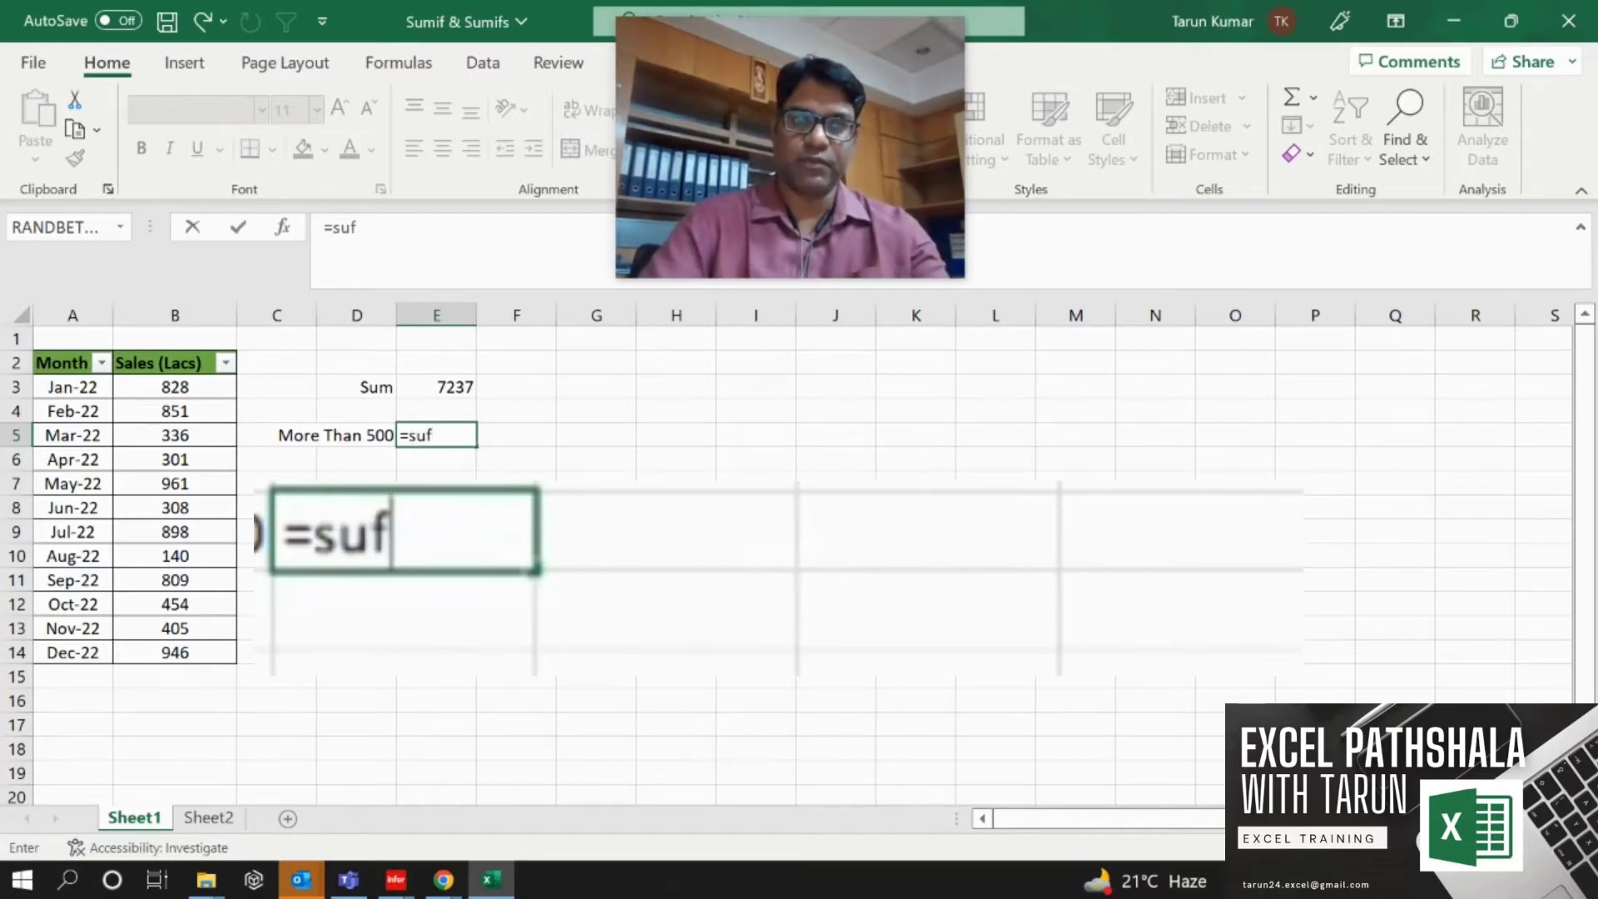
{"action": "key", "text": "BackSpace"}
{"action": "type", "text": "mif("}
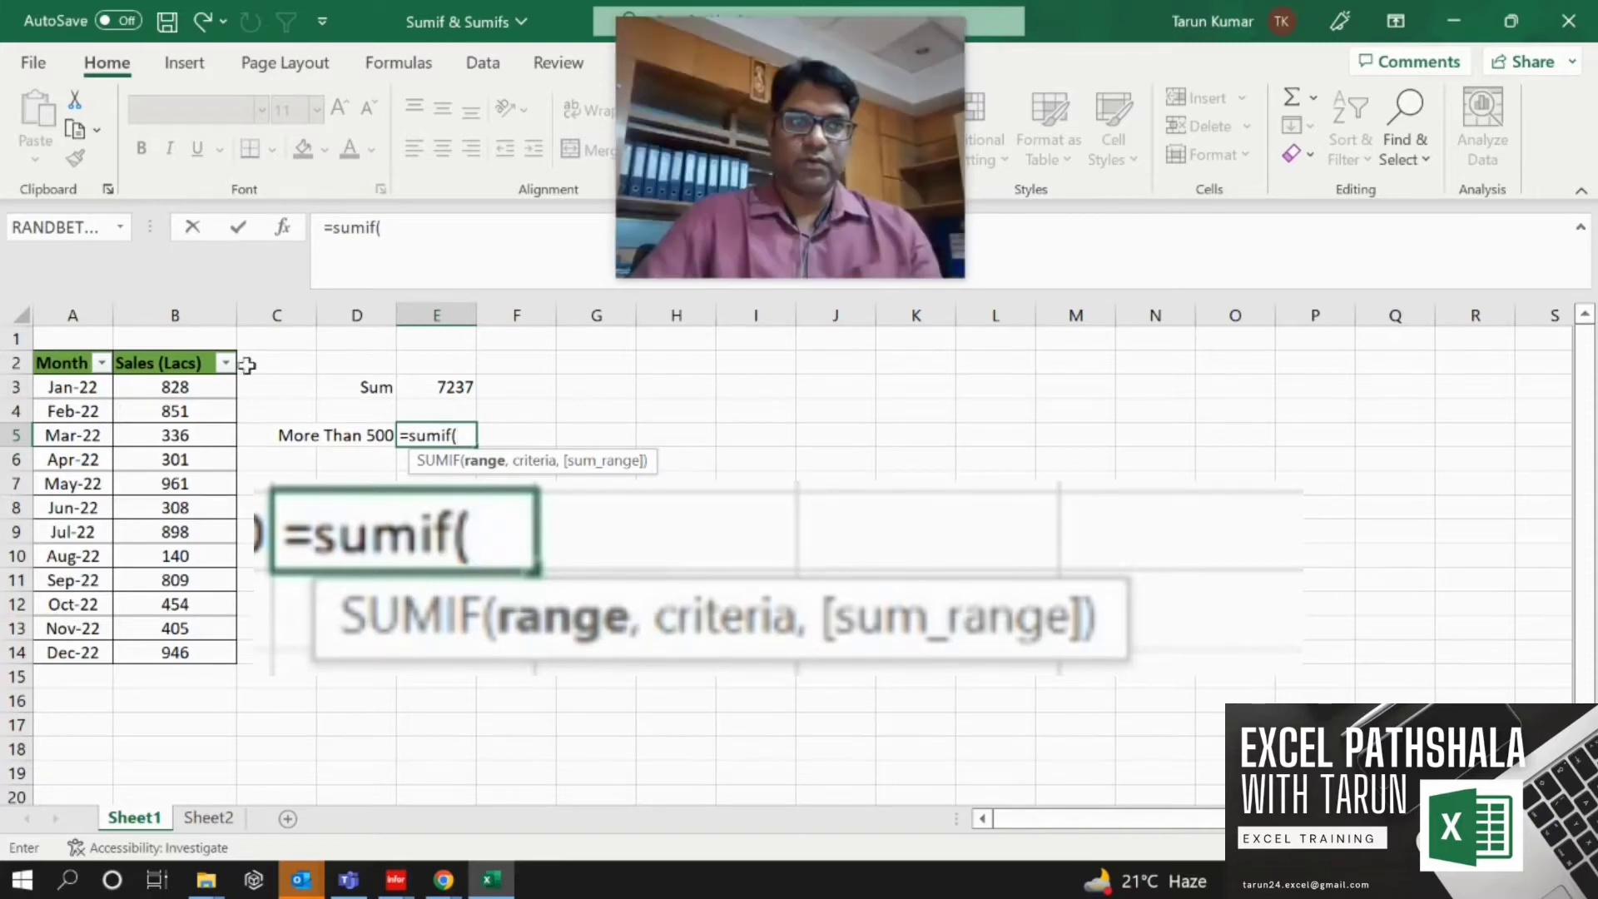
{"action": "left_click", "coordinate": [193, 383]}
{"action": "left_click_drag", "start_coordinate": [193, 383], "coordinate": [190, 654]}
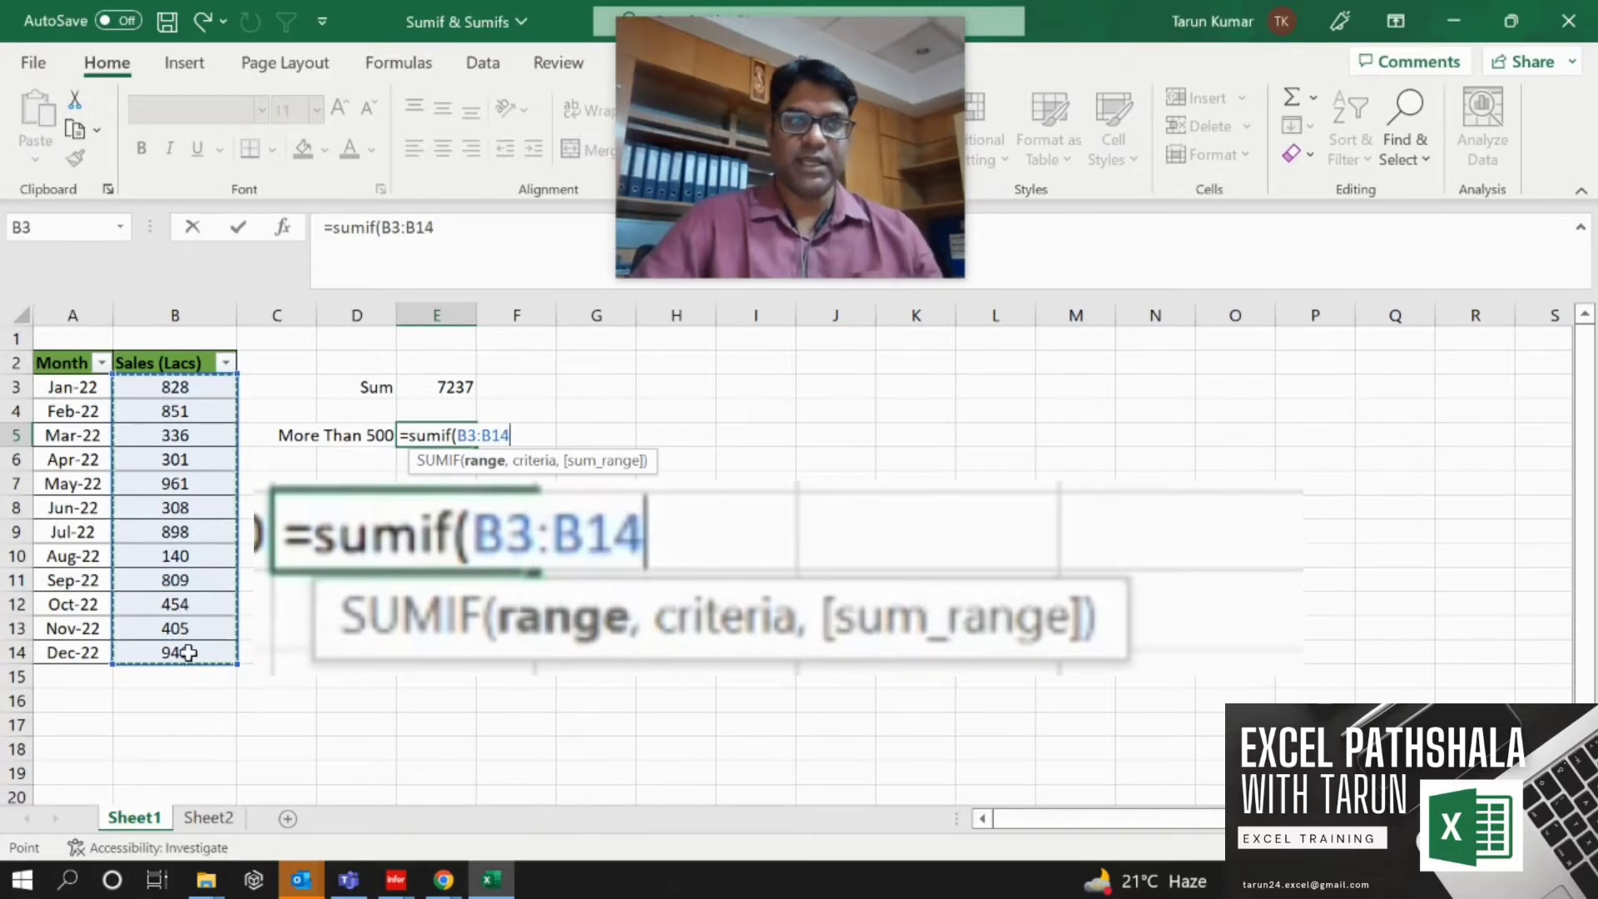
{"action": "key", "text": "F4"}
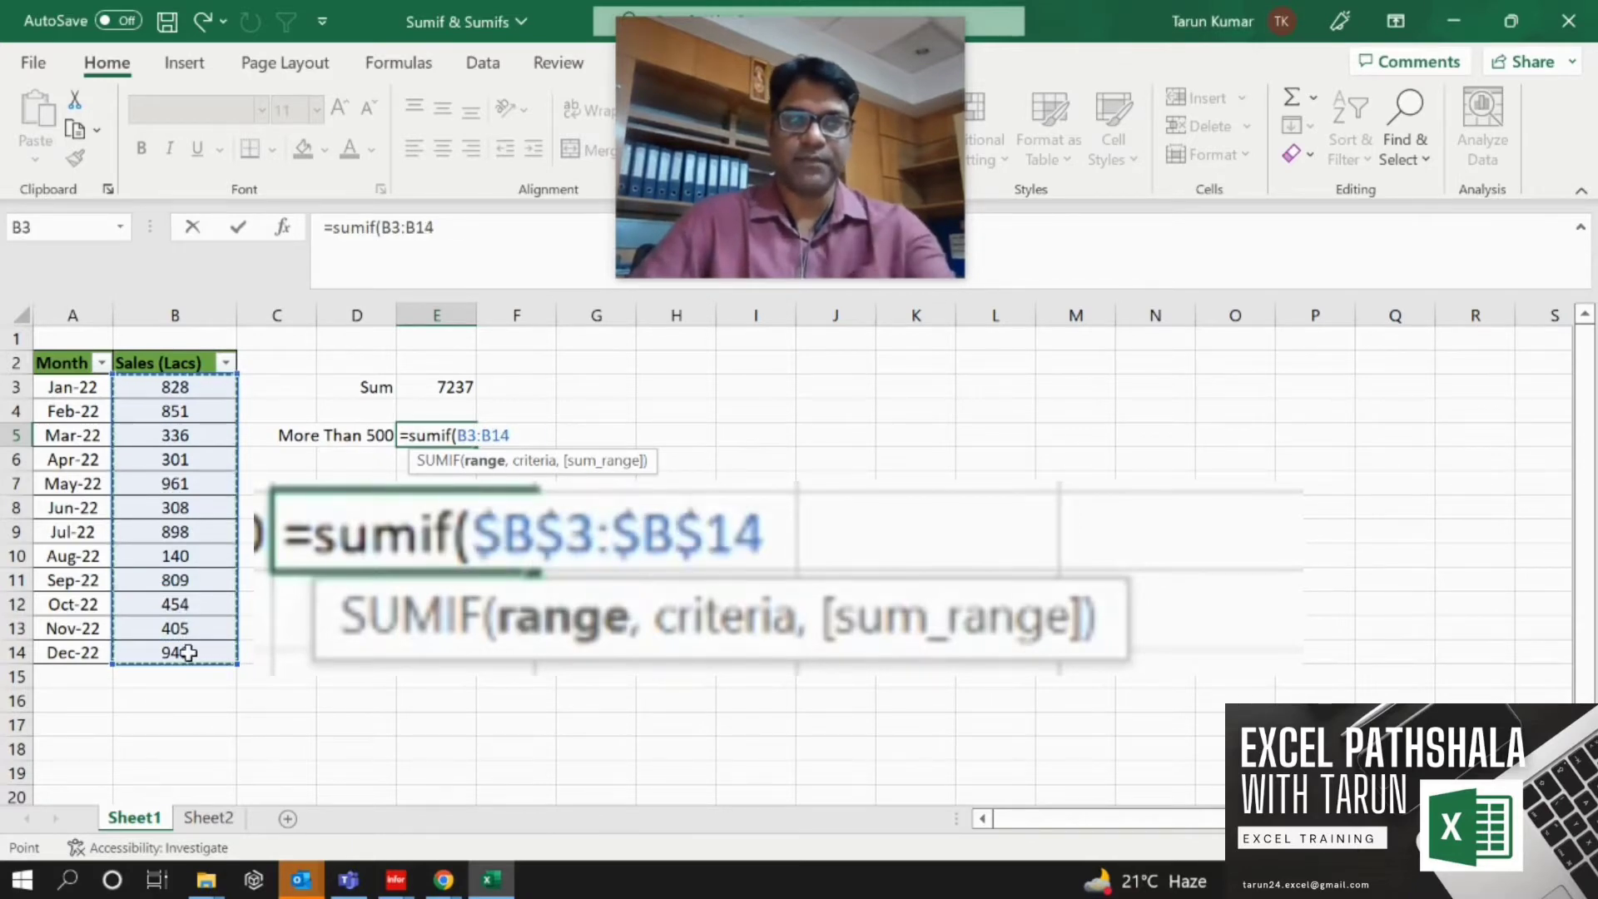
{"action": "type", "text": ","}
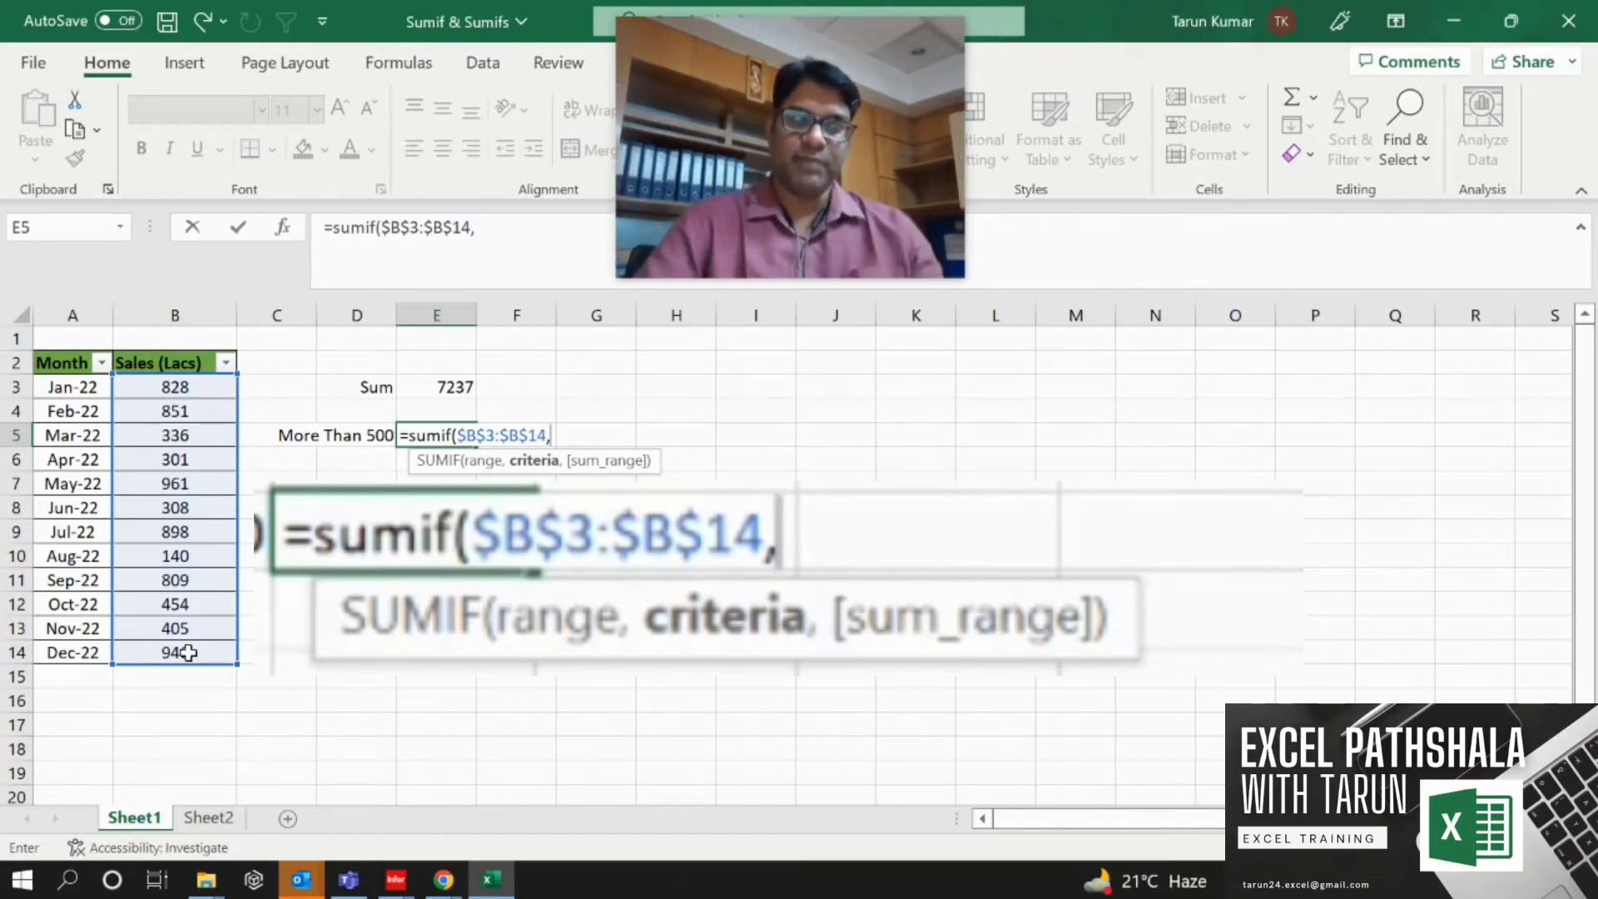
{"action": "type", "text": "\""}
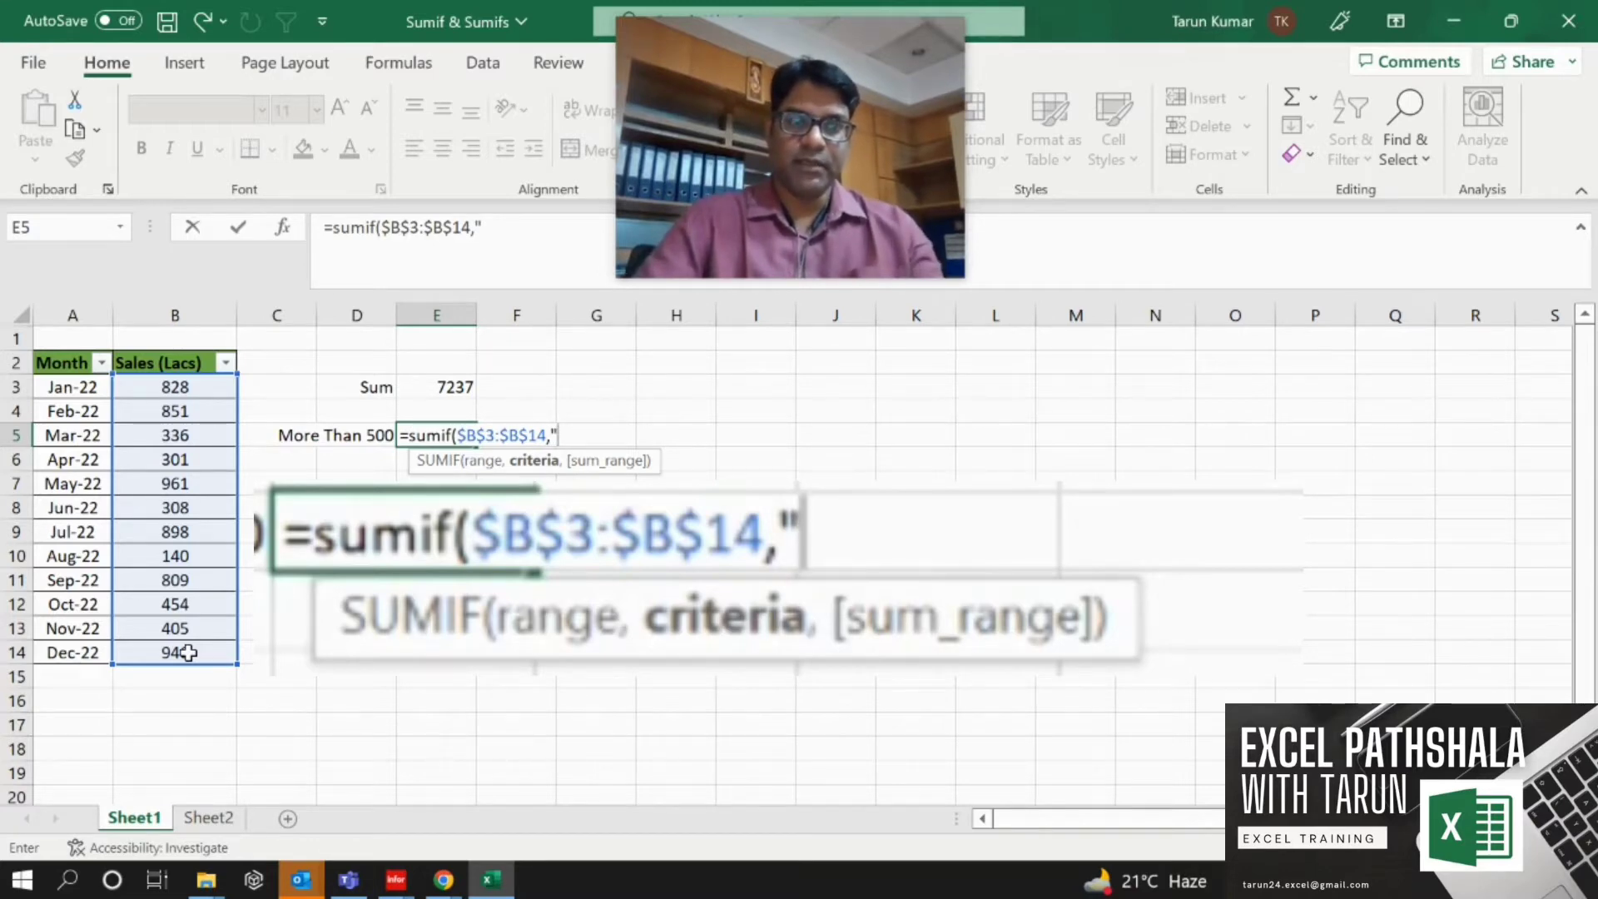
{"action": "type", "text": ">"}
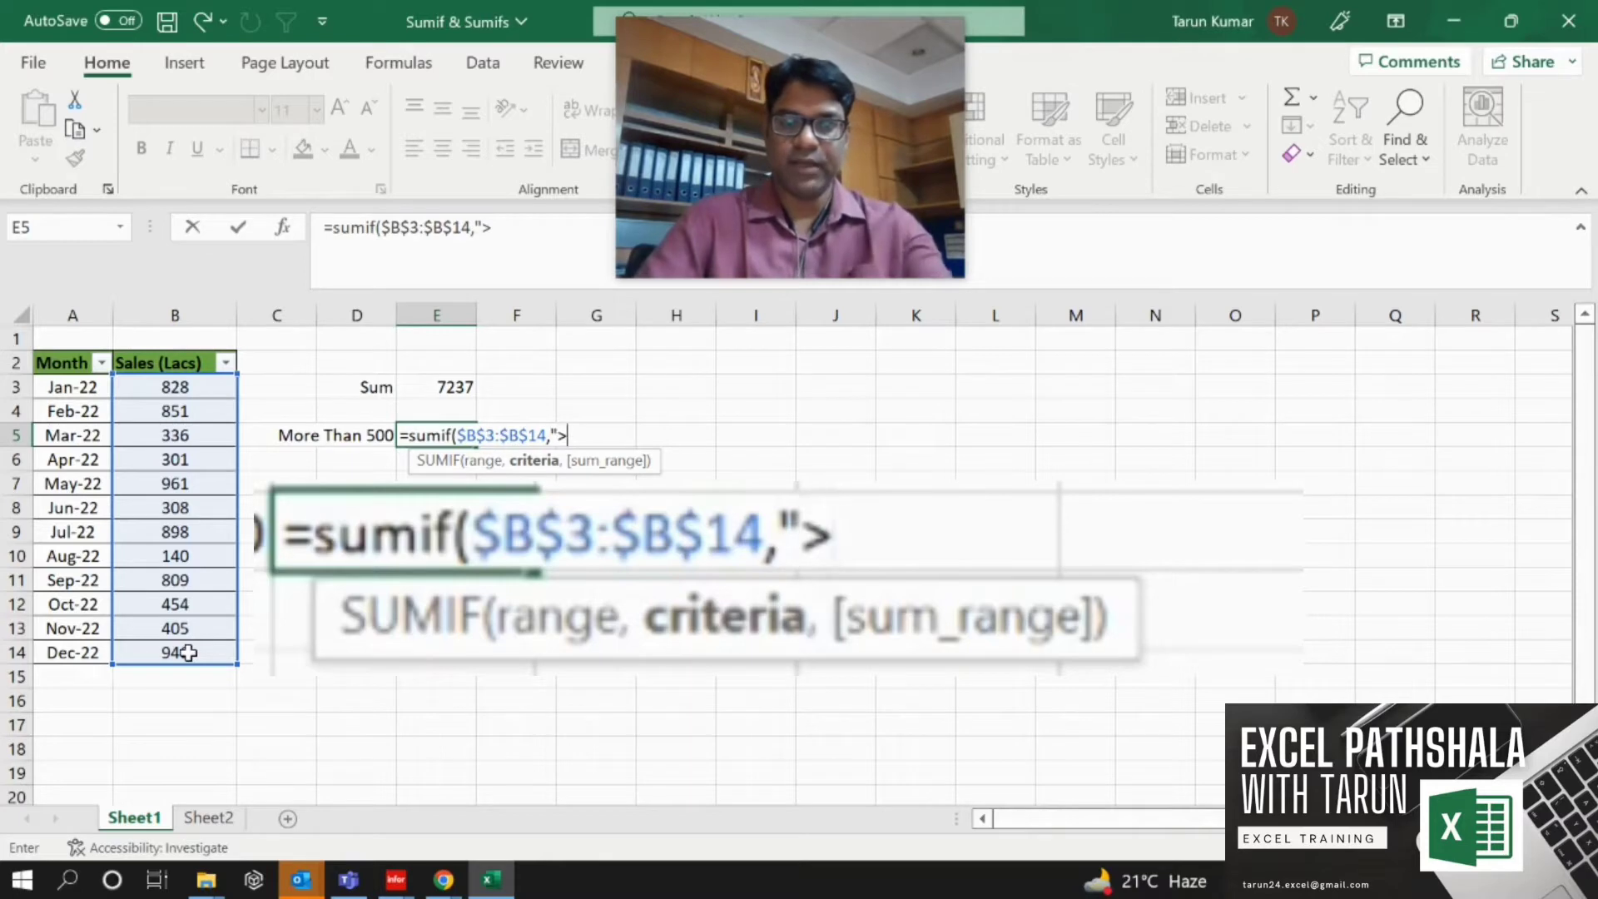
{"action": "type", "text": "500\""}
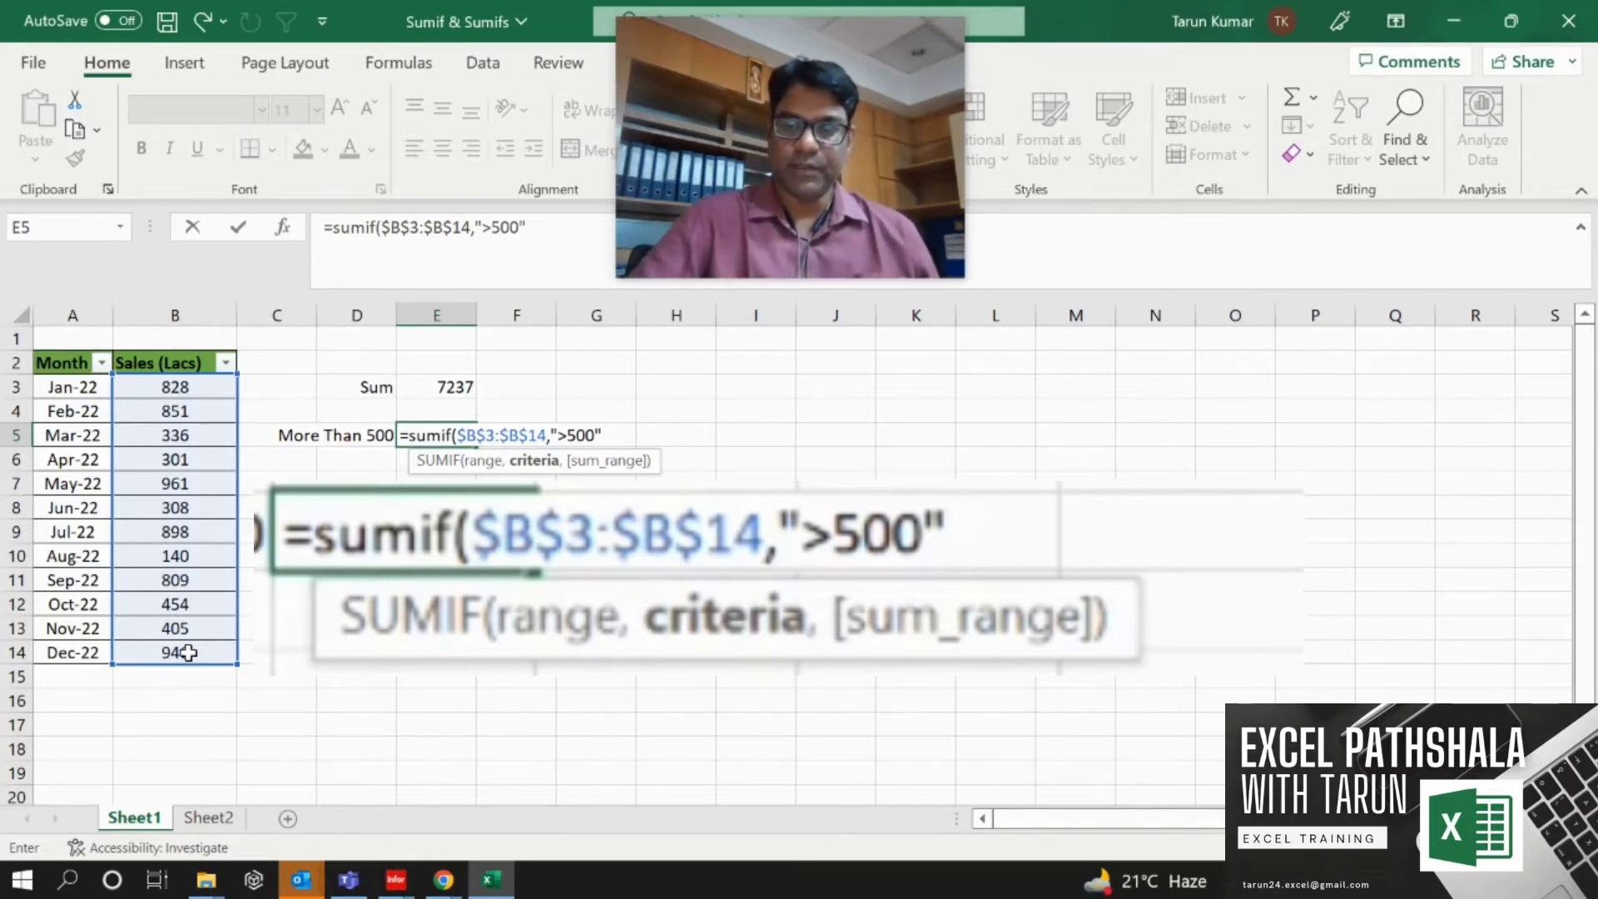
{"action": "type", "text": ","}
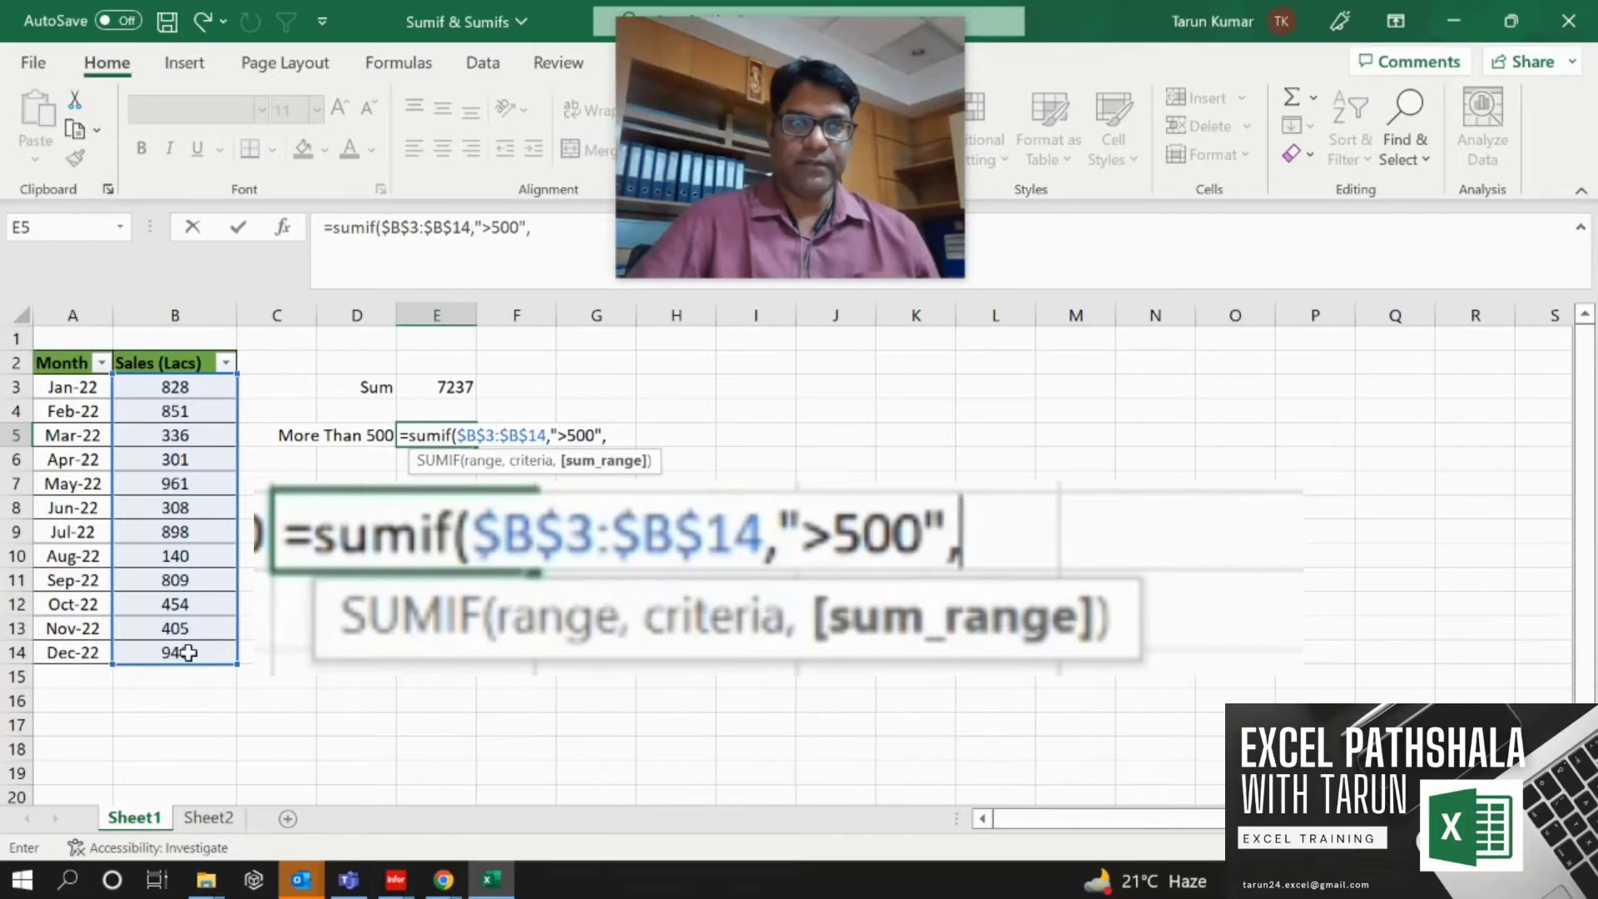
{"action": "key", "text": "Left"}
{"action": "key", "text": "Left"}
{"action": "key", "text": "Left"}
{"action": "key", "text": "Up"}
{"action": "key", "text": "Up"}
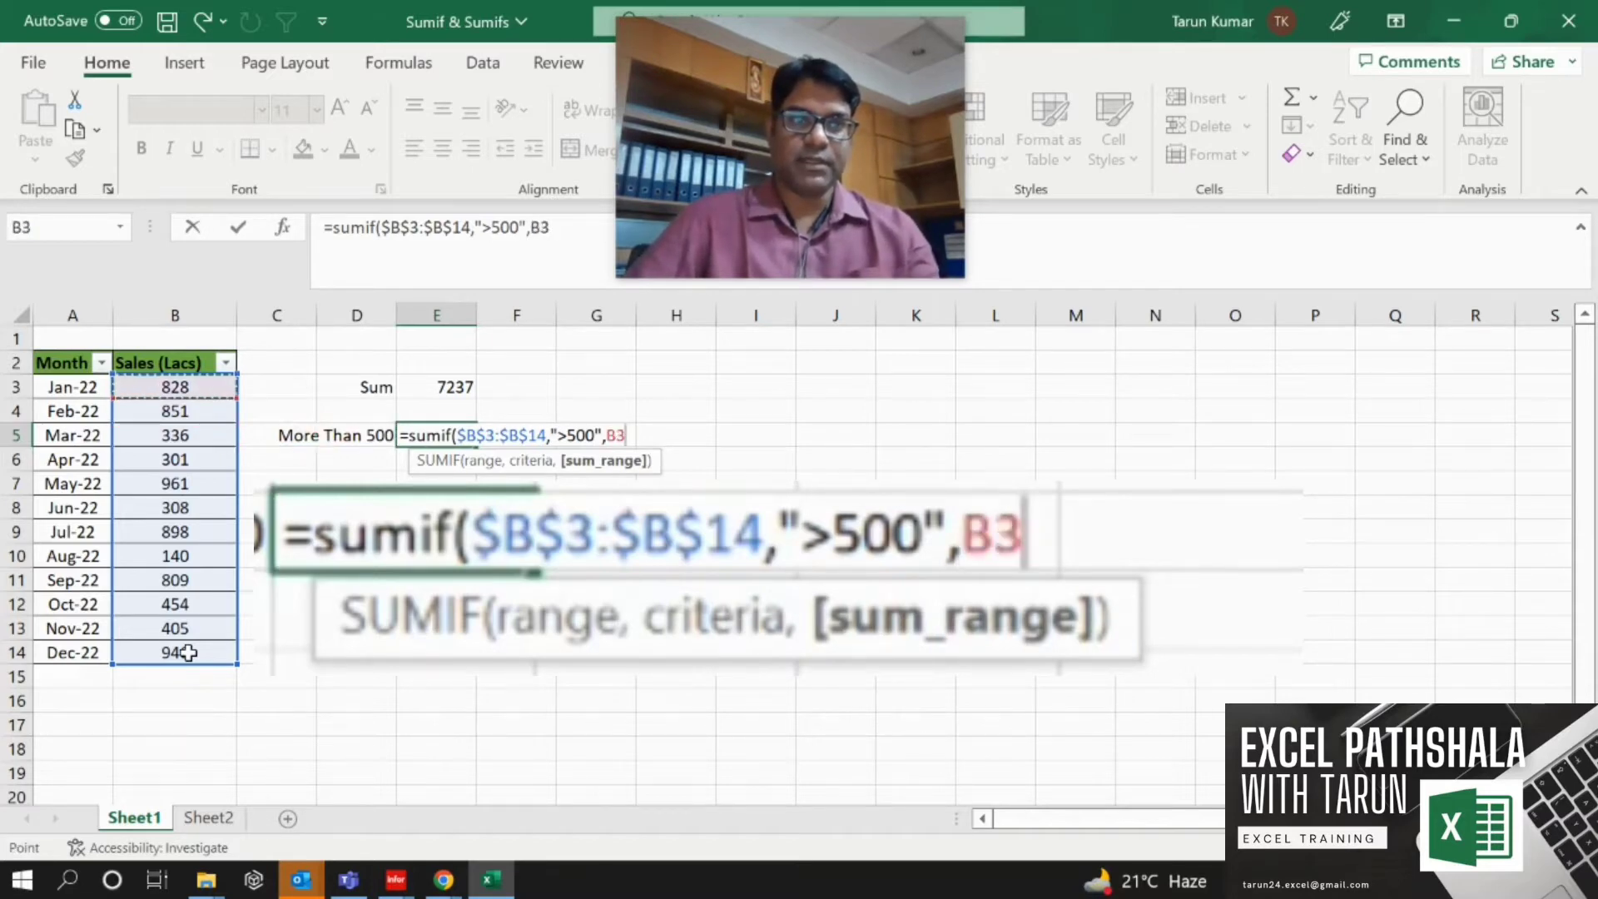
{"action": "key", "text": "shift+Down"}
{"action": "key", "text": "shift+Down"}
{"action": "key", "text": "shift+Down"}
{"action": "key", "text": "shift+Down"}
{"action": "key", "text": "shift+Down"}
{"action": "key", "text": "shift+Down"}
{"action": "key", "text": "shift+Down"}
{"action": "key", "text": "shift+Down"}
{"action": "key", "text": "shift+Down"}
{"action": "key", "text": "shift+Down"}
{"action": "key", "text": "shift+Down"}
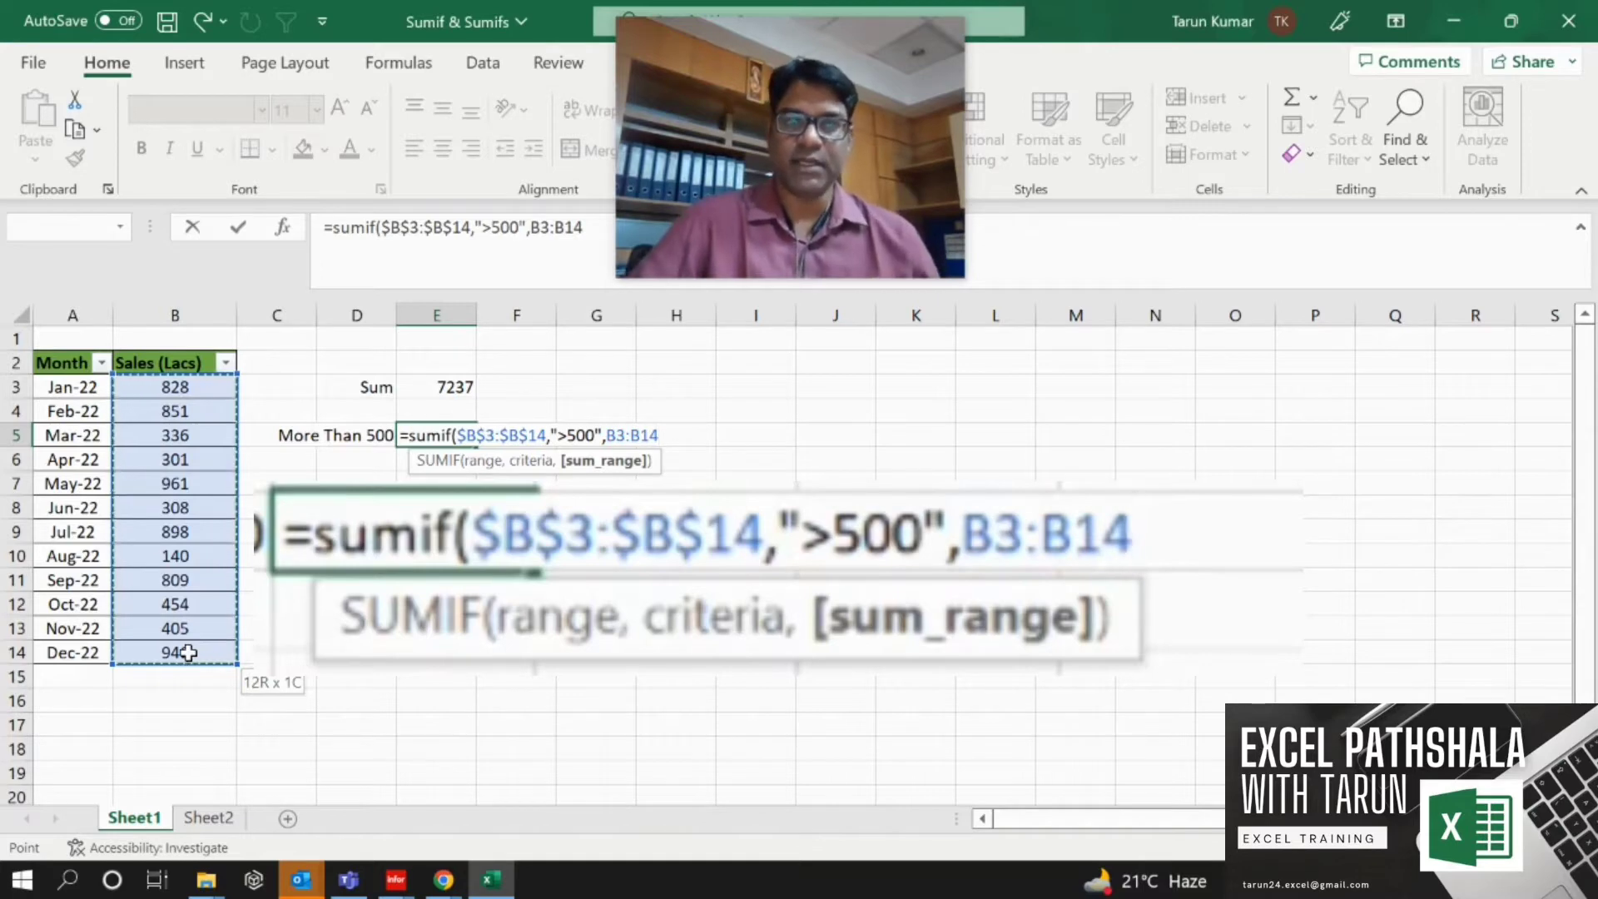
{"action": "key", "text": "F4"}
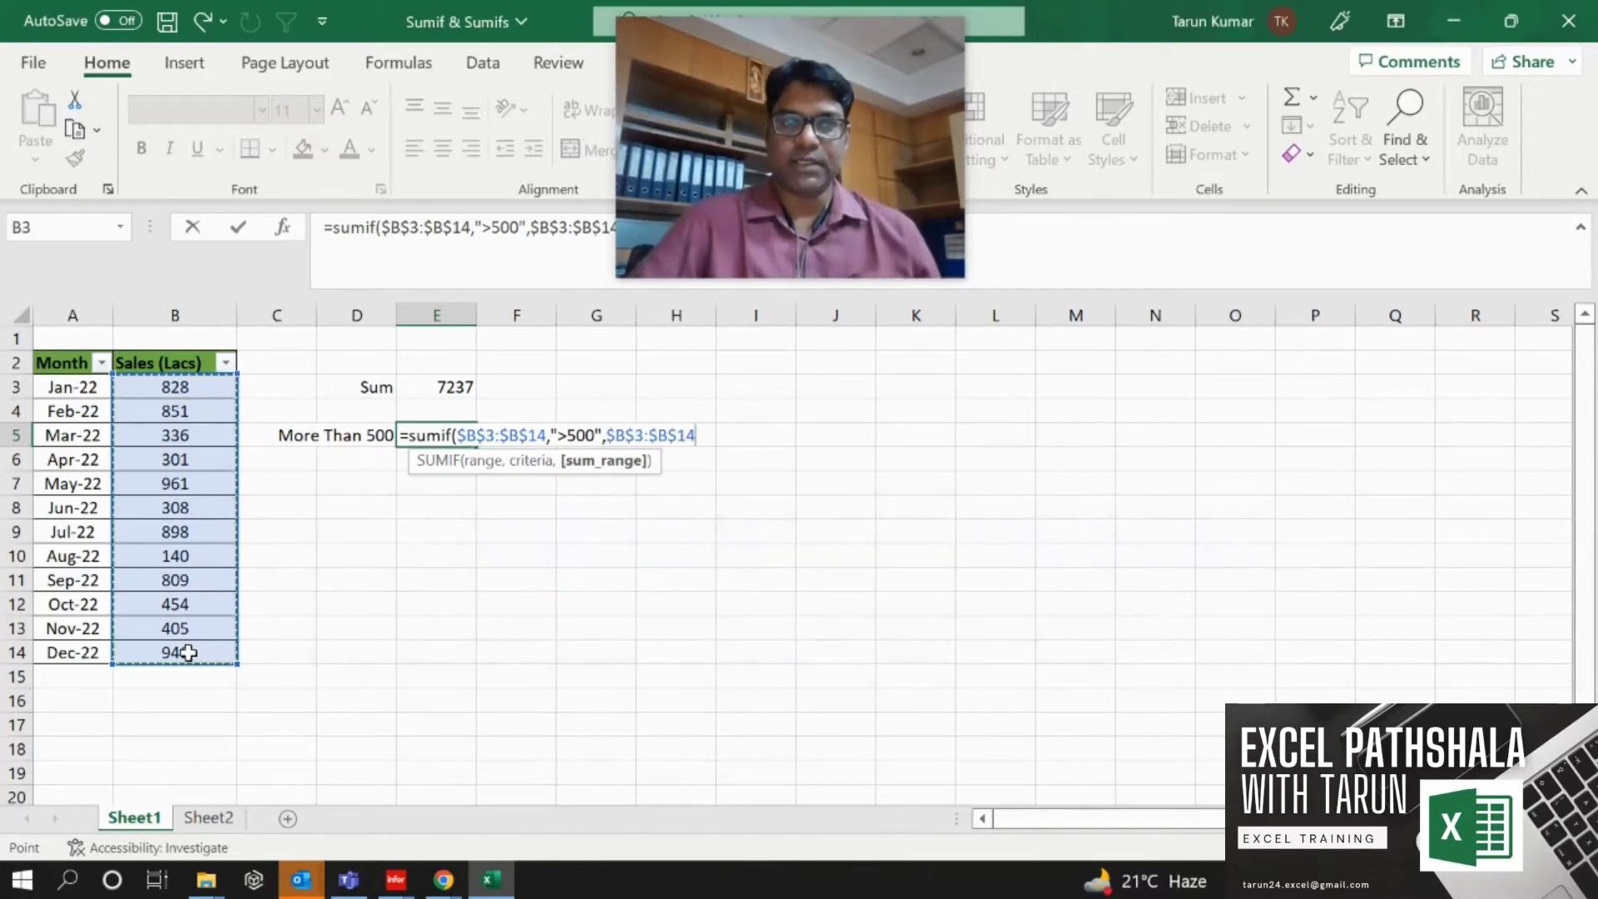
{"action": "key", "text": "Return"}
Filter the Sales (Lacs) column to show only values greater than 500.
{"action": "key", "text": "Left"}
{"action": "key", "text": "Left"}
{"action": "key", "text": "Left"}
{"action": "key", "text": "Up"}
{"action": "key", "text": "Up"}
{"action": "key", "text": "Up"}
{"action": "key", "text": "Up"}
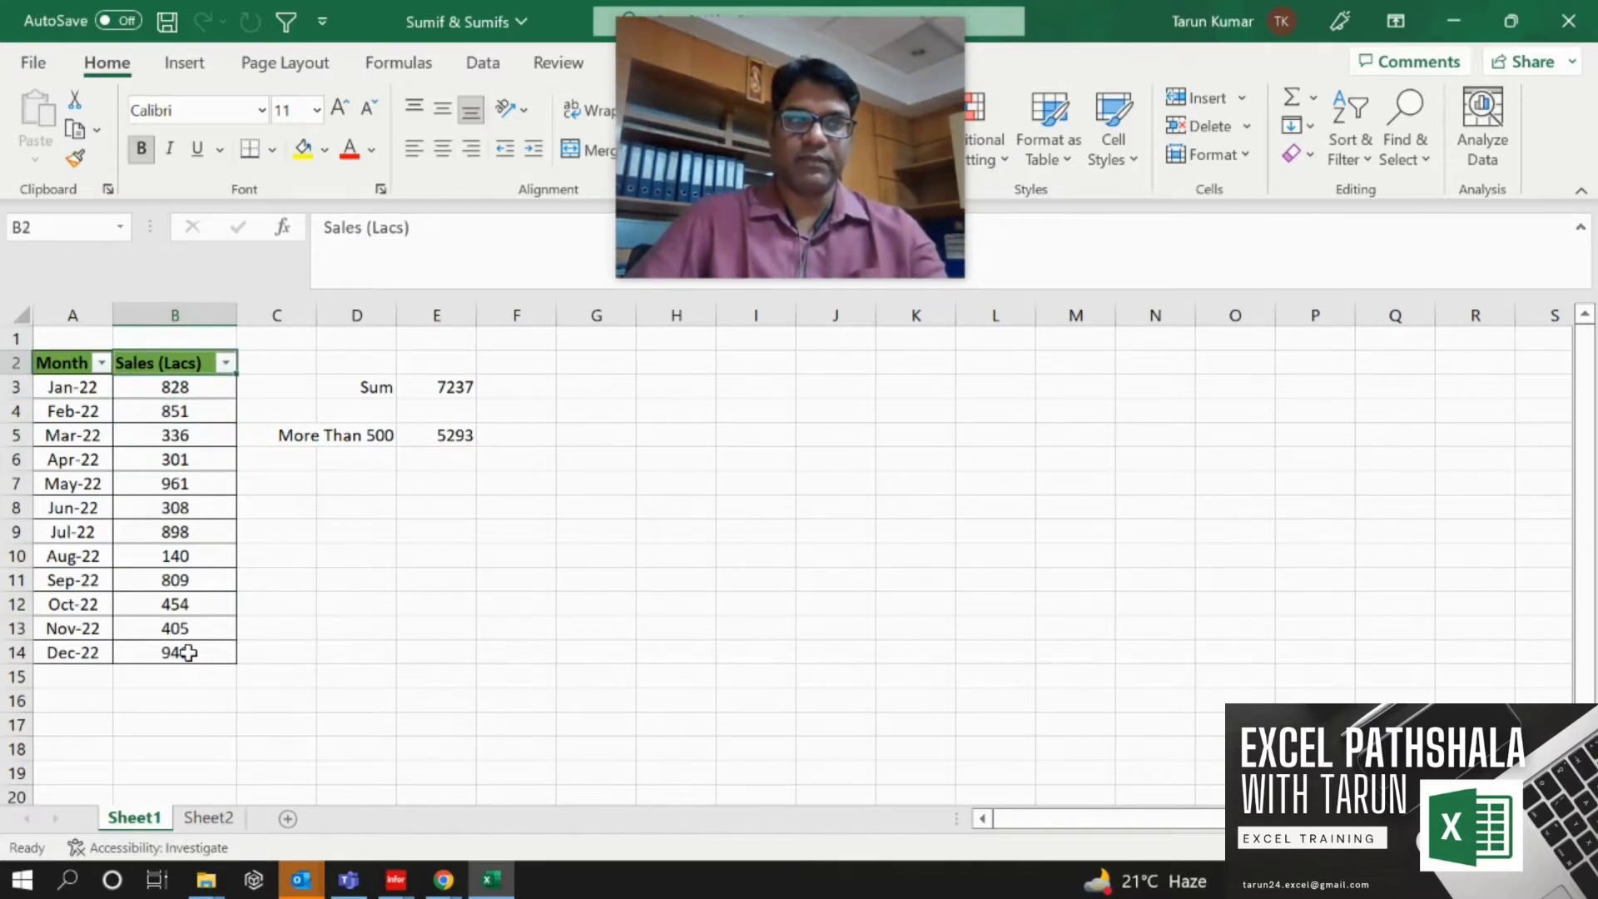
{"action": "key", "text": "alt+Down"}
{"action": "key", "text": "Down"}
{"action": "key", "text": "Down"}
{"action": "key", "text": "Down"}
{"action": "key", "text": "Down"}
{"action": "key", "text": "Down"}
{"action": "key", "text": "Down"}
{"action": "key", "text": "Down"}
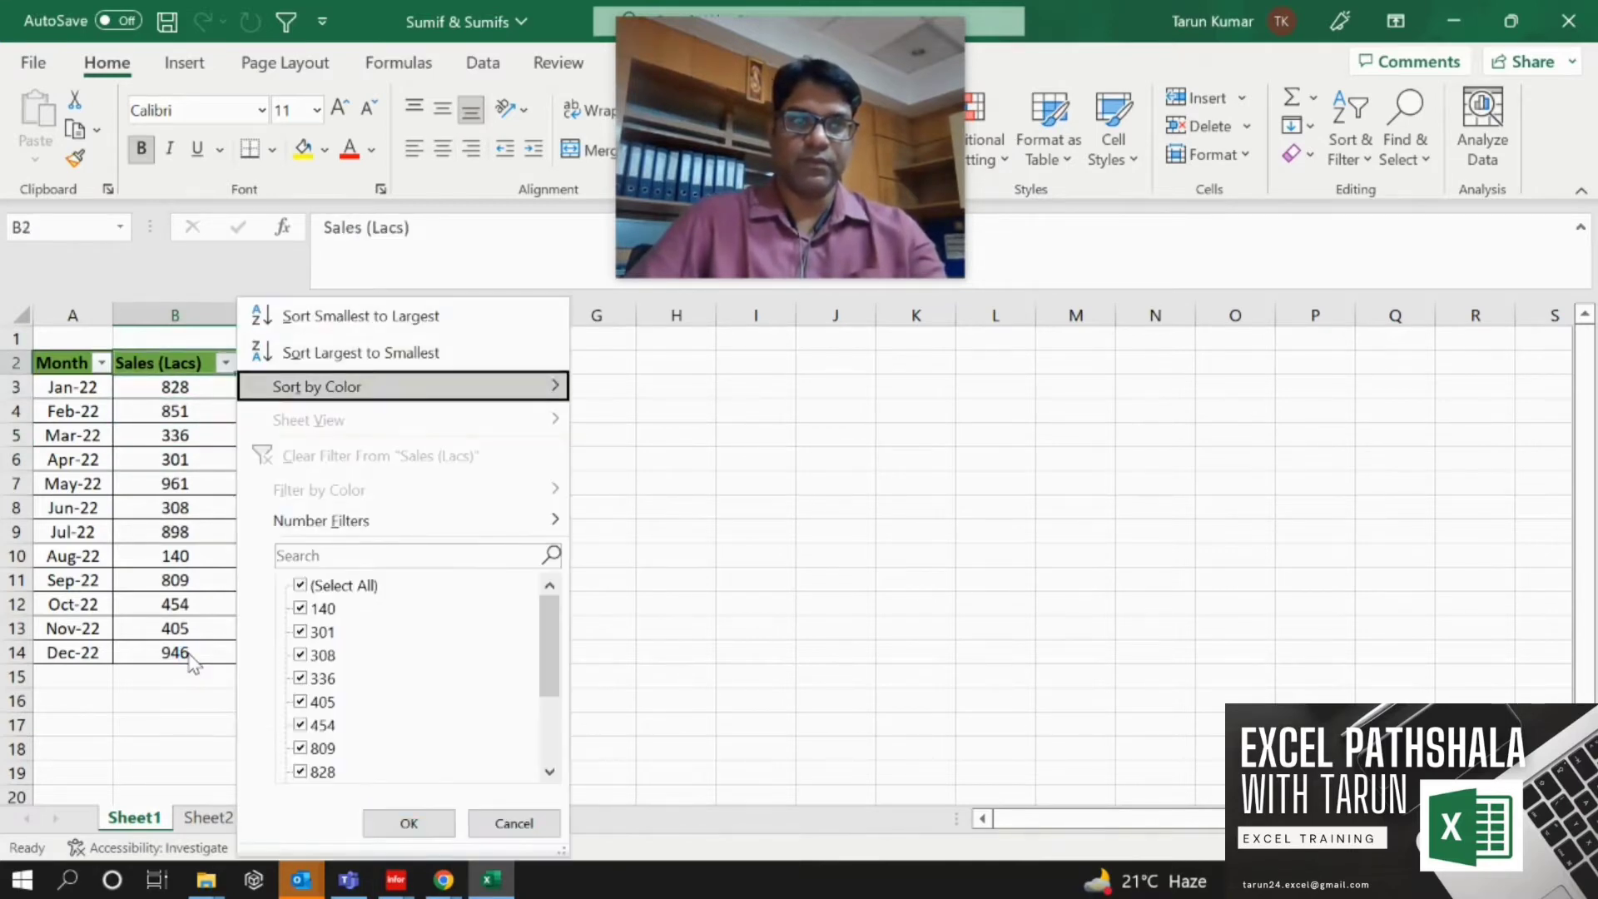
{"action": "key", "text": "Right"}
{"action": "key", "text": "Down"}
{"action": "key", "text": "Down"}
{"action": "key", "text": "Down"}
{"action": "key", "text": "Up"}
{"action": "key", "text": "Return"}
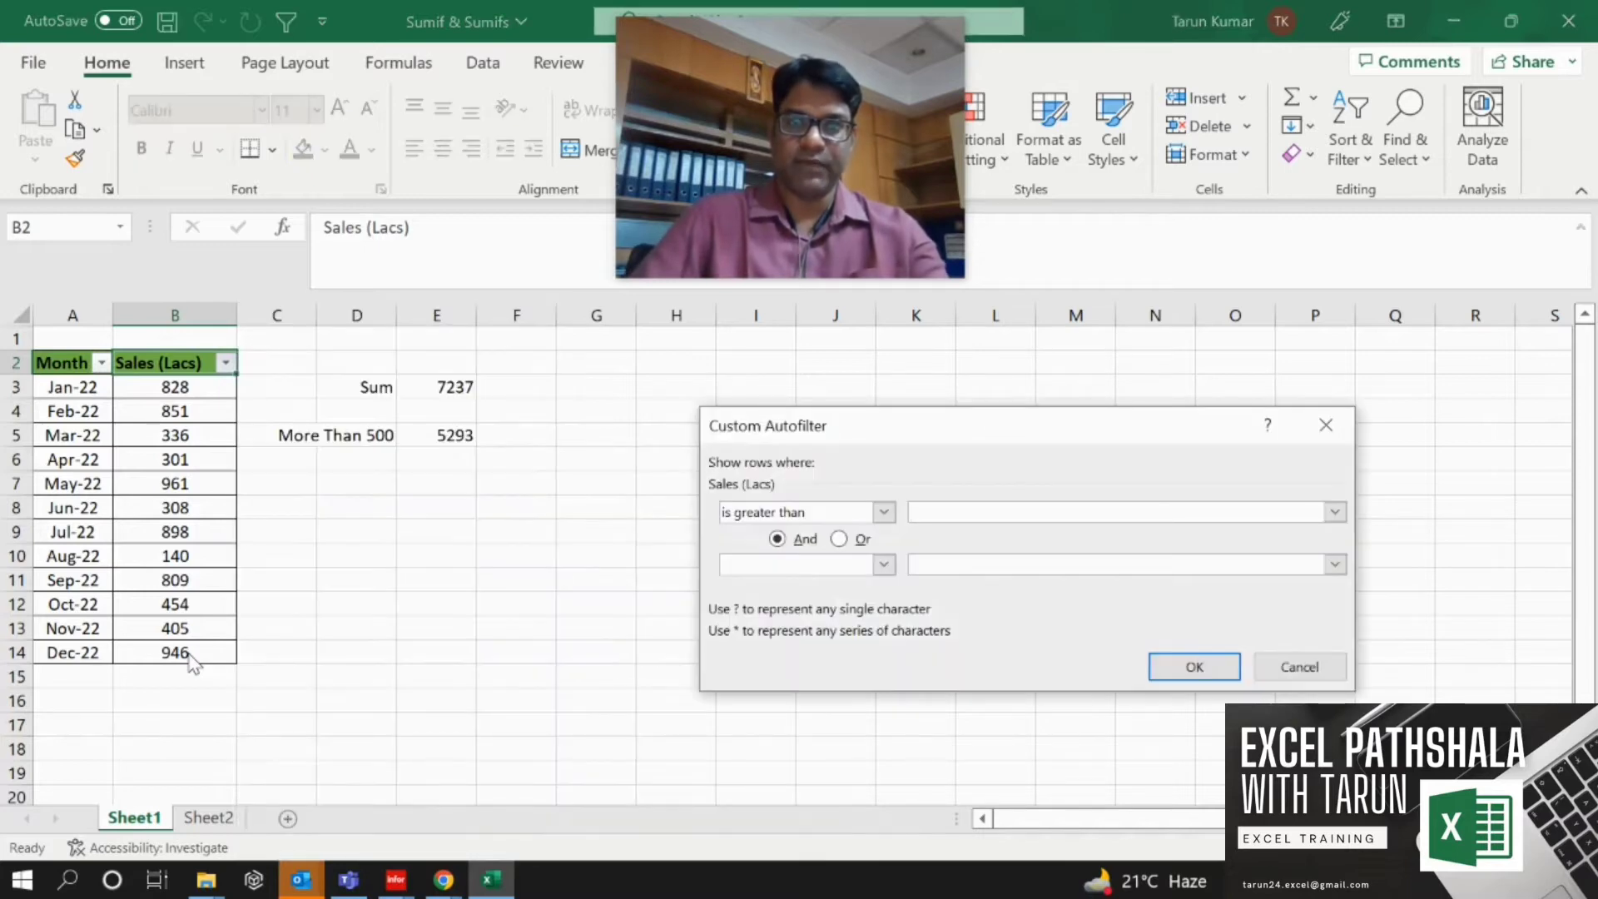
{"action": "type", "text": "500"}
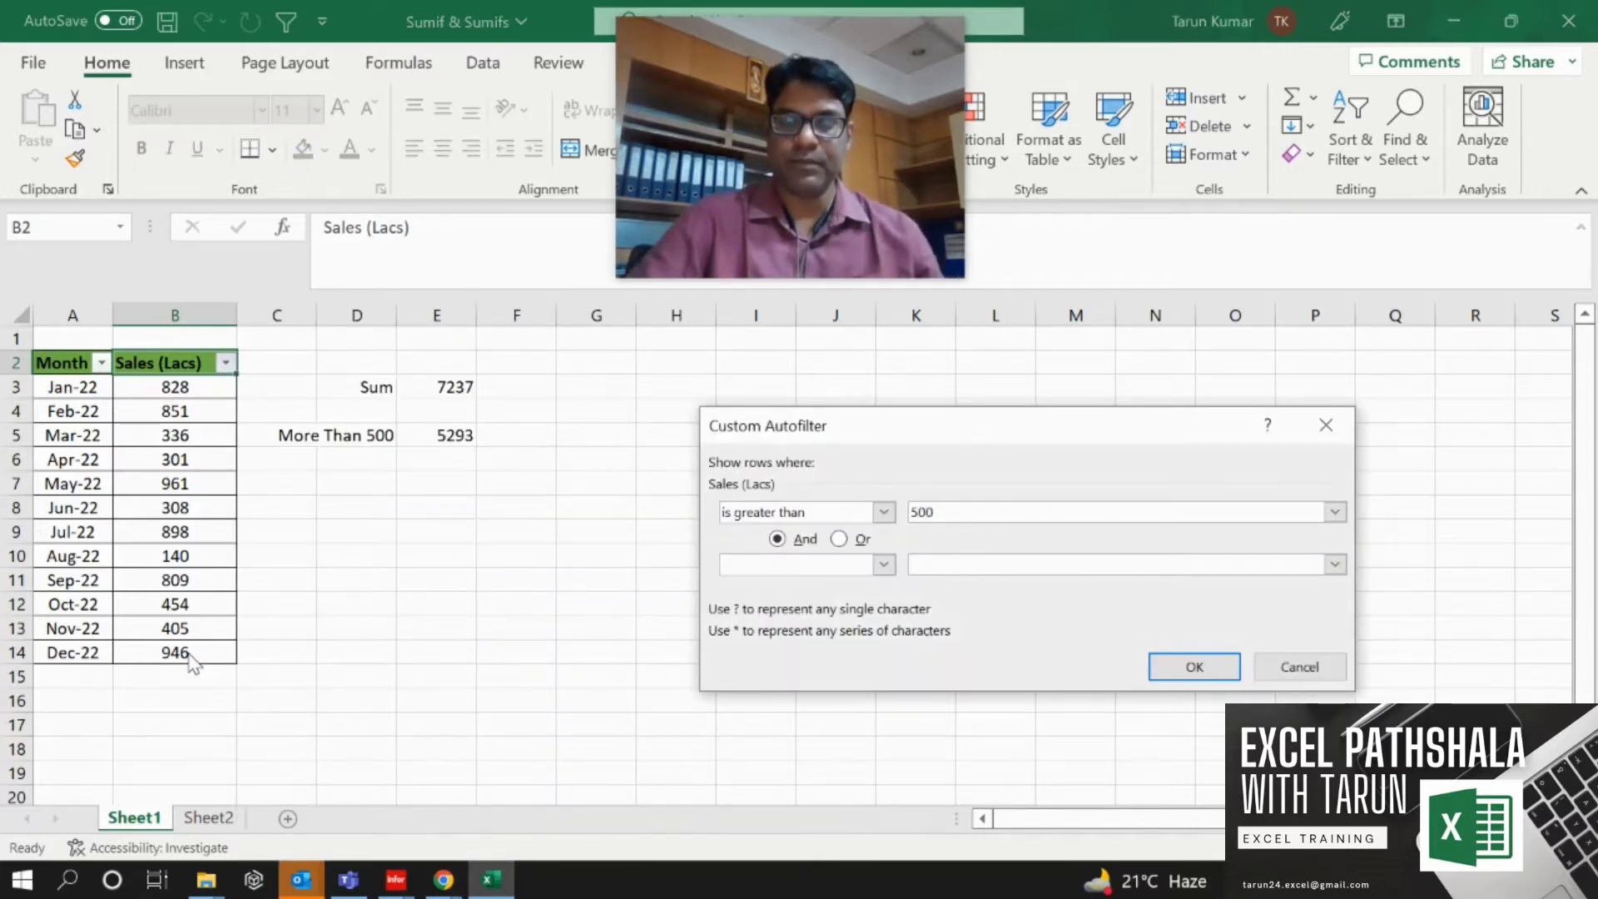
{"action": "key", "text": "Return"}
Select the visible filtered sales values in column B to check their total.
{"action": "key", "text": "Down"}
{"action": "key", "text": "shift+Down"}
{"action": "key", "text": "shift+Down"}
{"action": "key", "text": "shift+Down"}
{"action": "key", "text": "shift+Down"}
{"action": "key", "text": "shift+Down"}
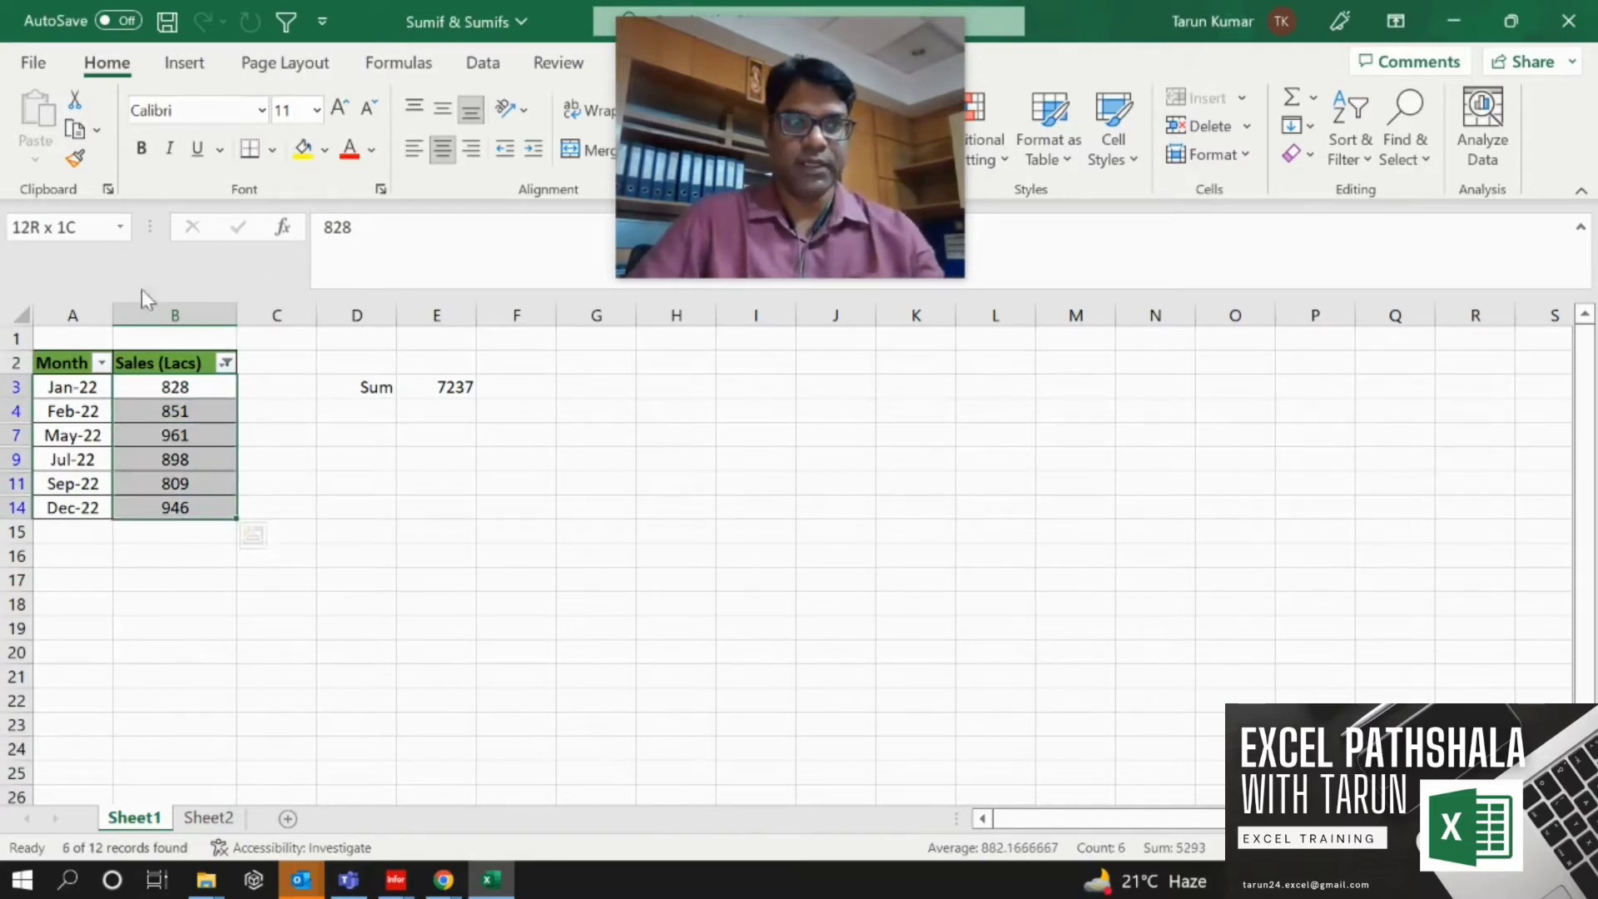
Clear the Sales (Lacs) filter by reselecting all values.
{"action": "left_click", "coordinate": [225, 364]}
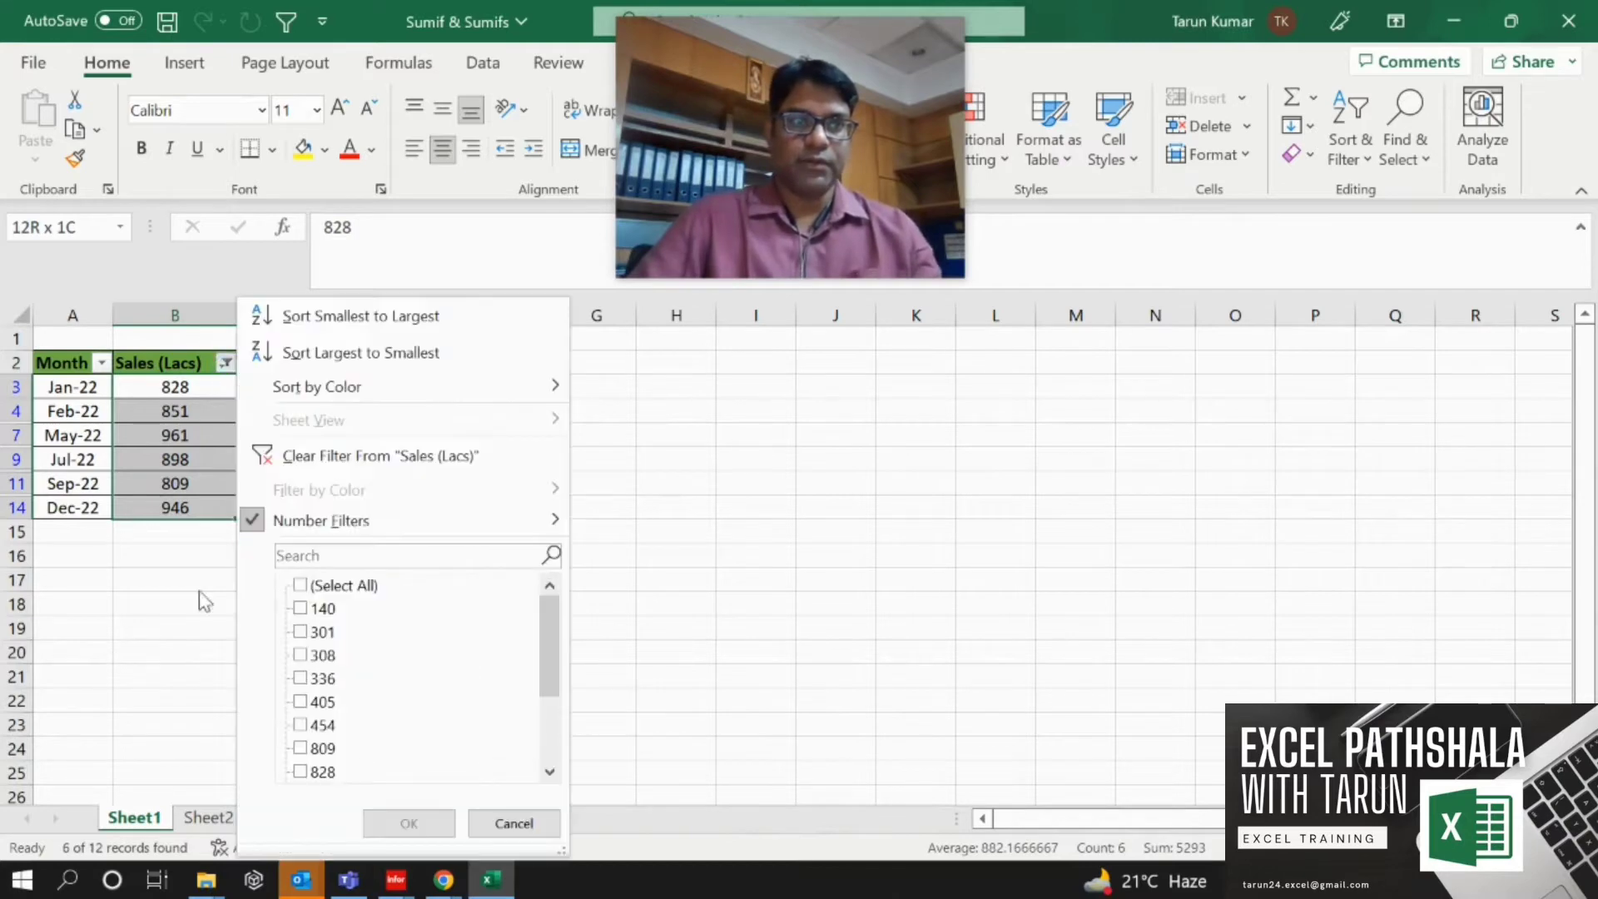
{"action": "left_click", "coordinate": [301, 587]}
{"action": "left_click", "coordinate": [408, 823]}
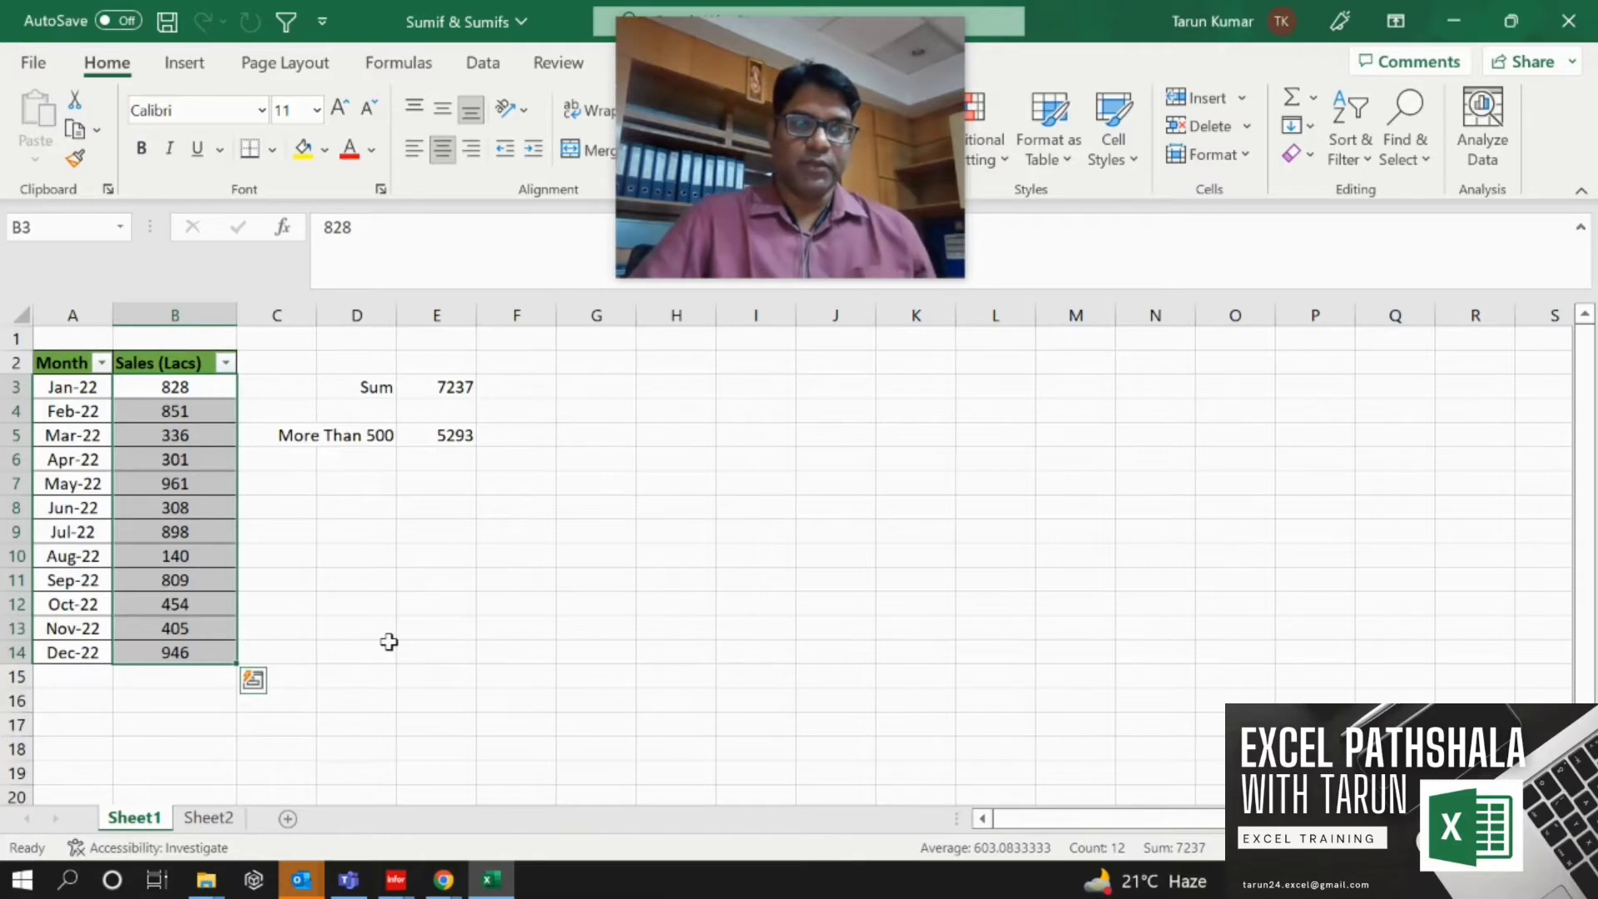
Switch to Sheet2 and examine the data table's column headers.
{"action": "left_click", "coordinate": [427, 531]}
{"action": "left_click", "coordinate": [208, 818]}
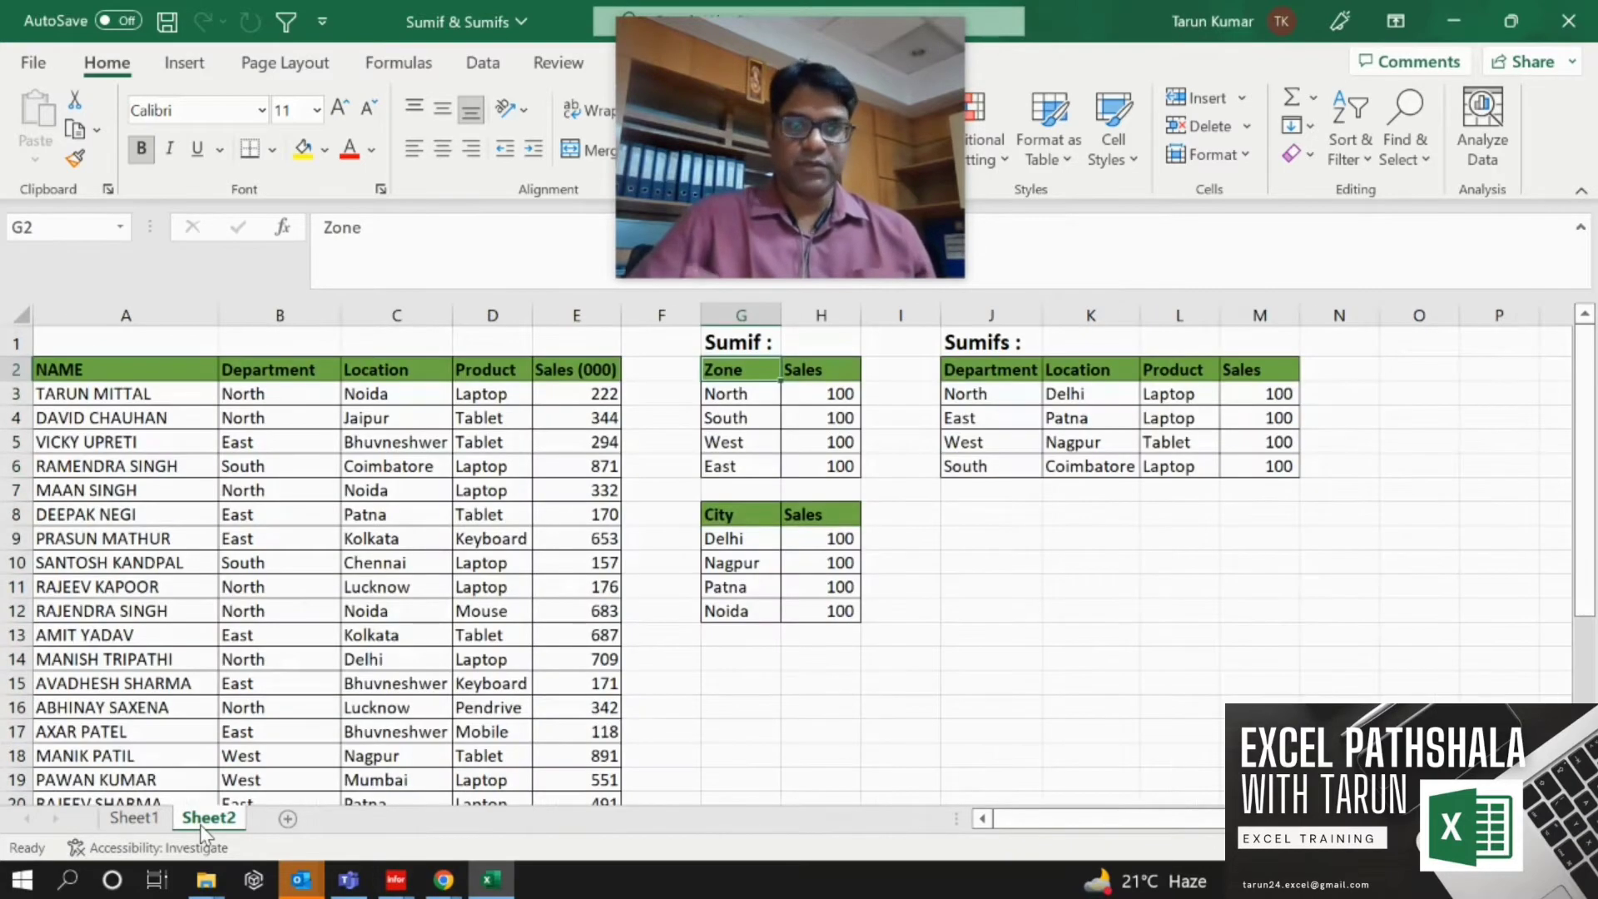
{"action": "key", "text": "Left"}
{"action": "key", "text": "Left"}
{"action": "key", "text": "Left"}
{"action": "key", "text": "Left"}
{"action": "key", "text": "Left"}
{"action": "key", "text": "Left"}
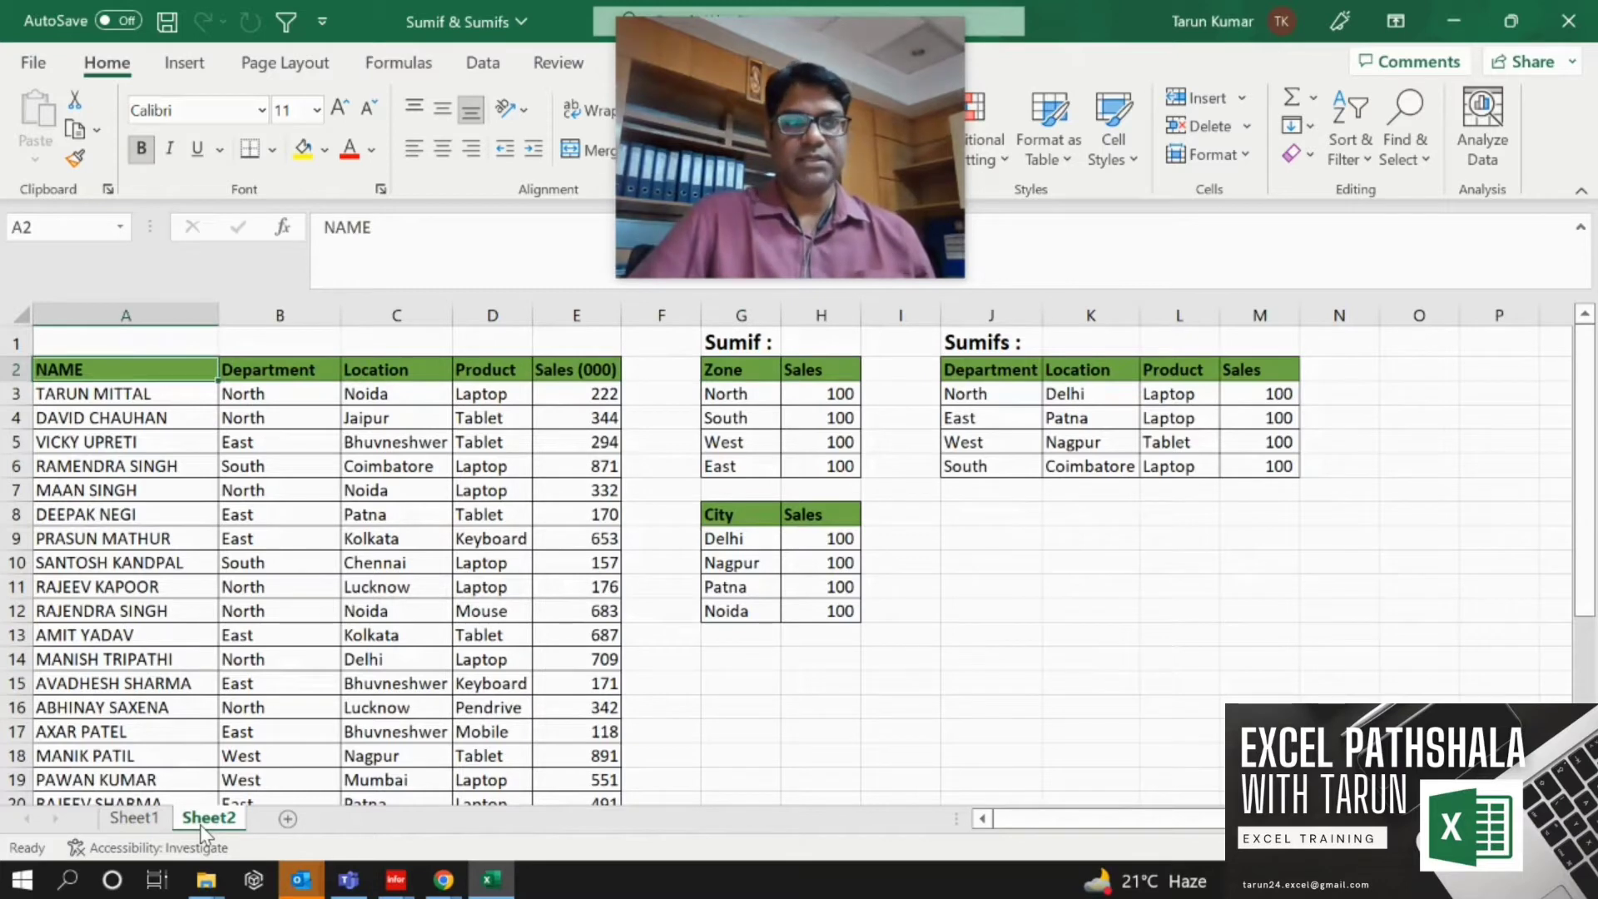
{"action": "key", "text": "Right"}
{"action": "key", "text": "Right"}
{"action": "key", "text": "Right"}
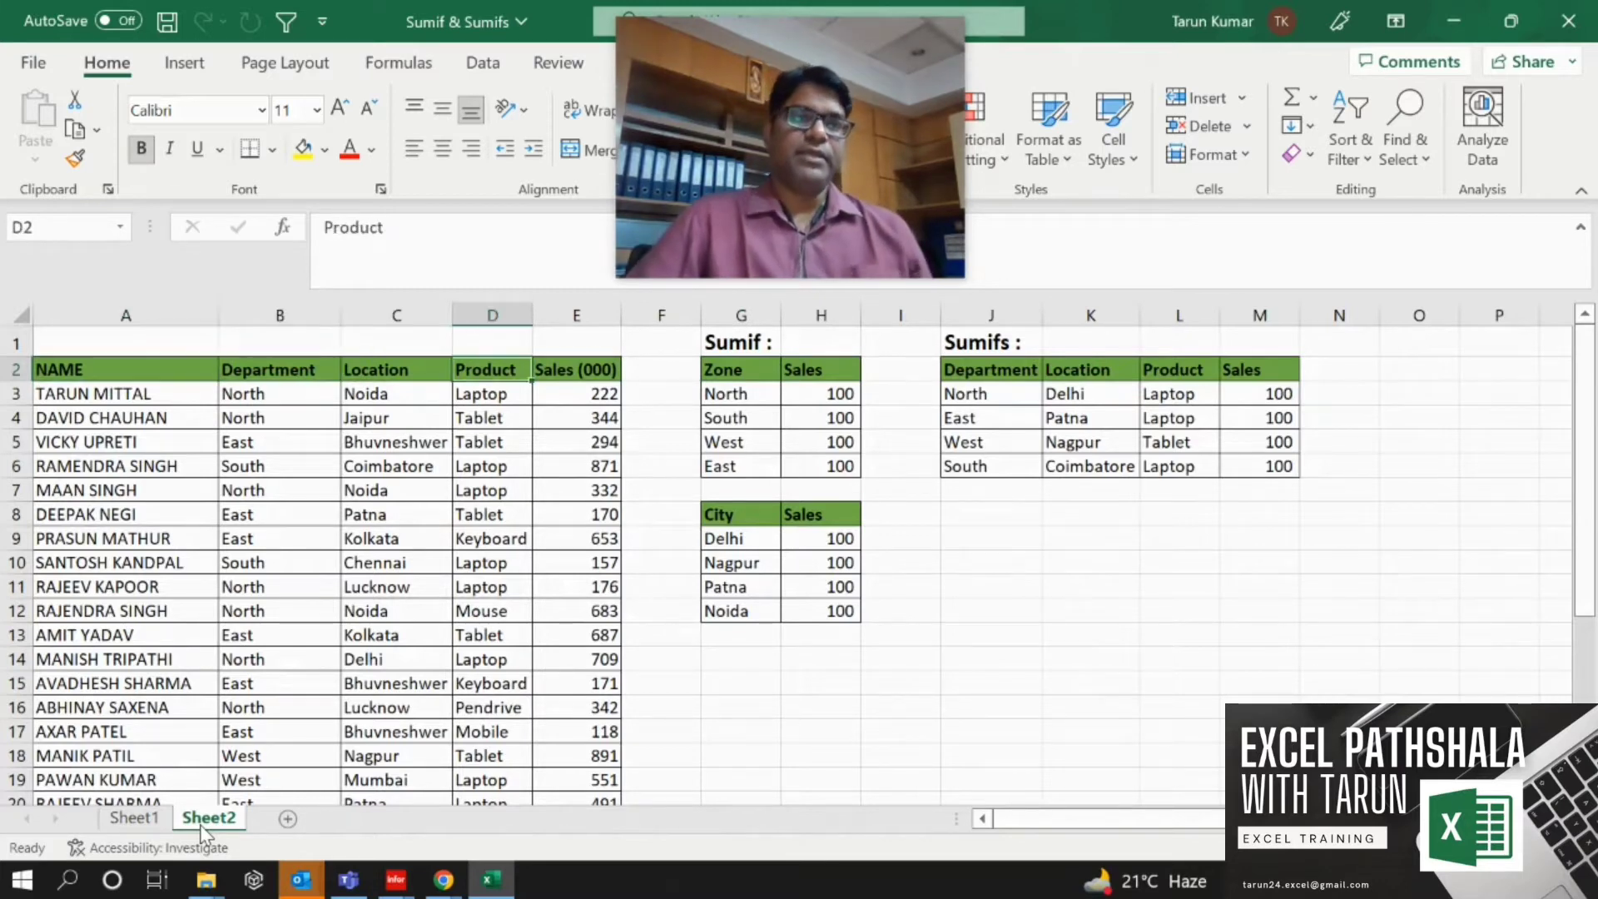
{"action": "key", "text": "Left"}
{"action": "key", "text": "Left"}
{"action": "key", "text": "Left"}
{"action": "key", "text": "Down"}
{"action": "key", "text": "Down"}
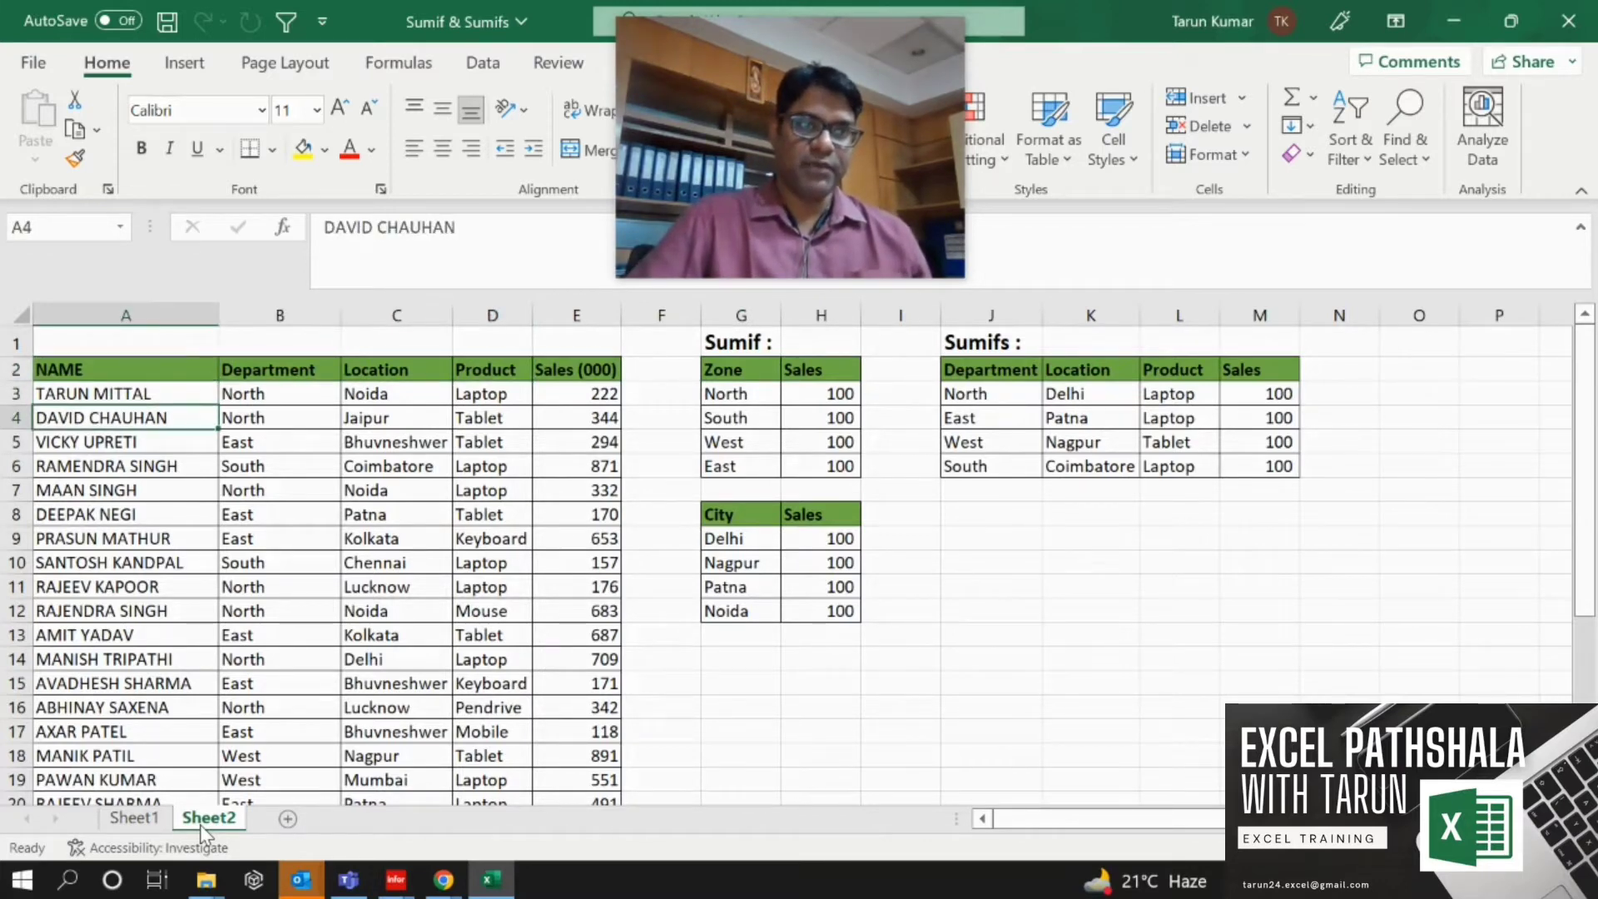
{"action": "key", "text": "Up"}
{"action": "key", "text": "Up"}
Rename the Department header in B2 as Zone.
{"action": "key", "text": "Right"}
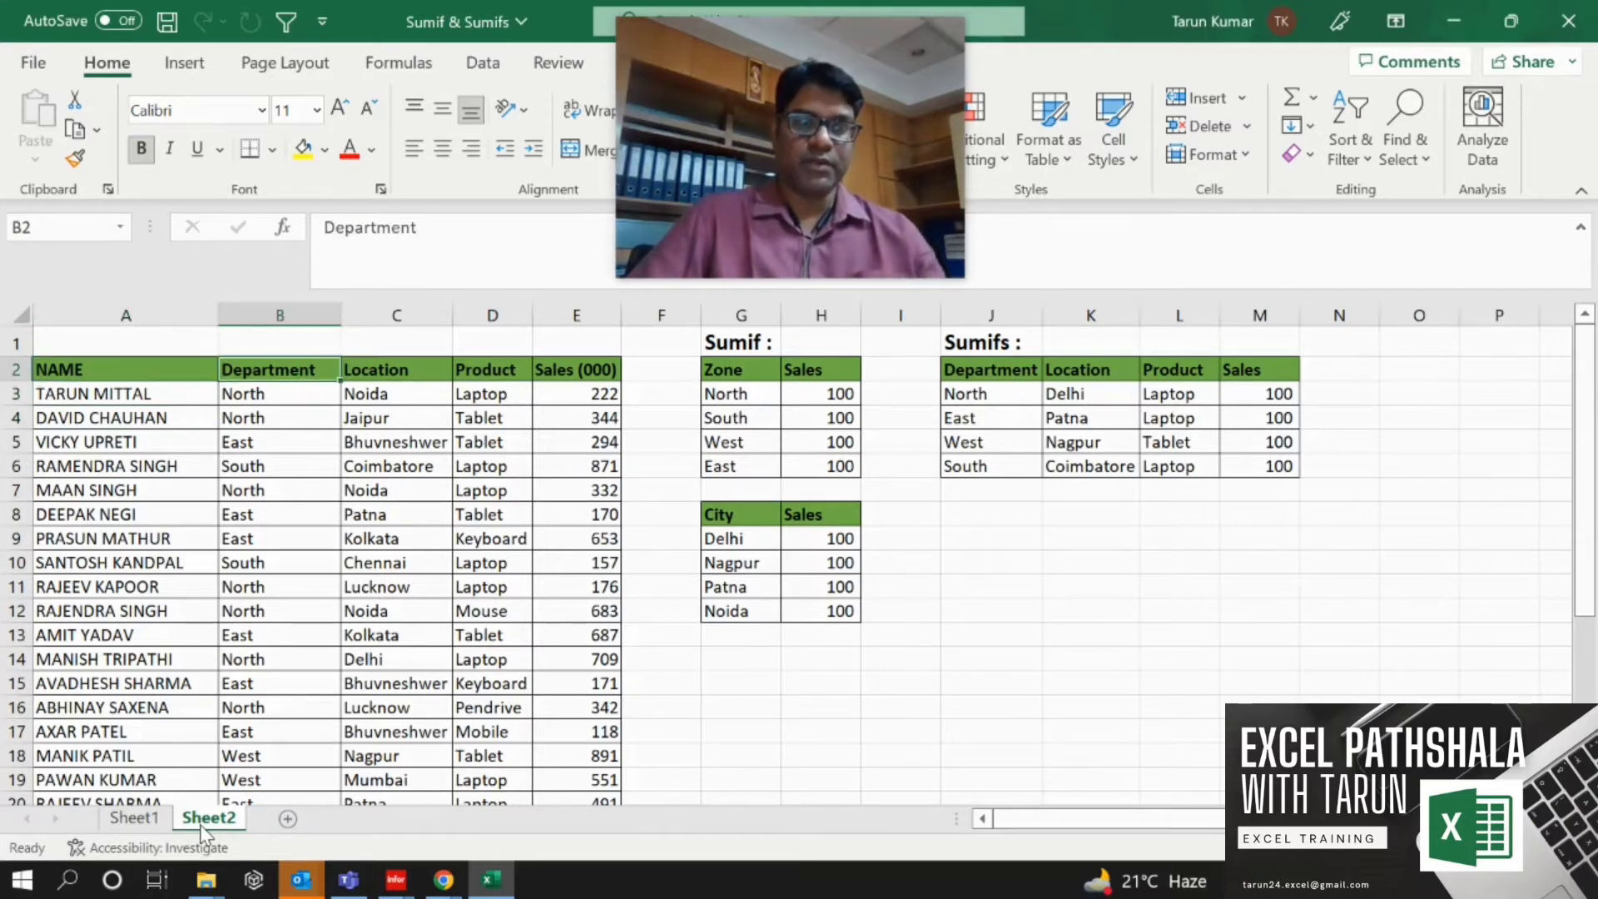
{"action": "type", "text": "Zo"}
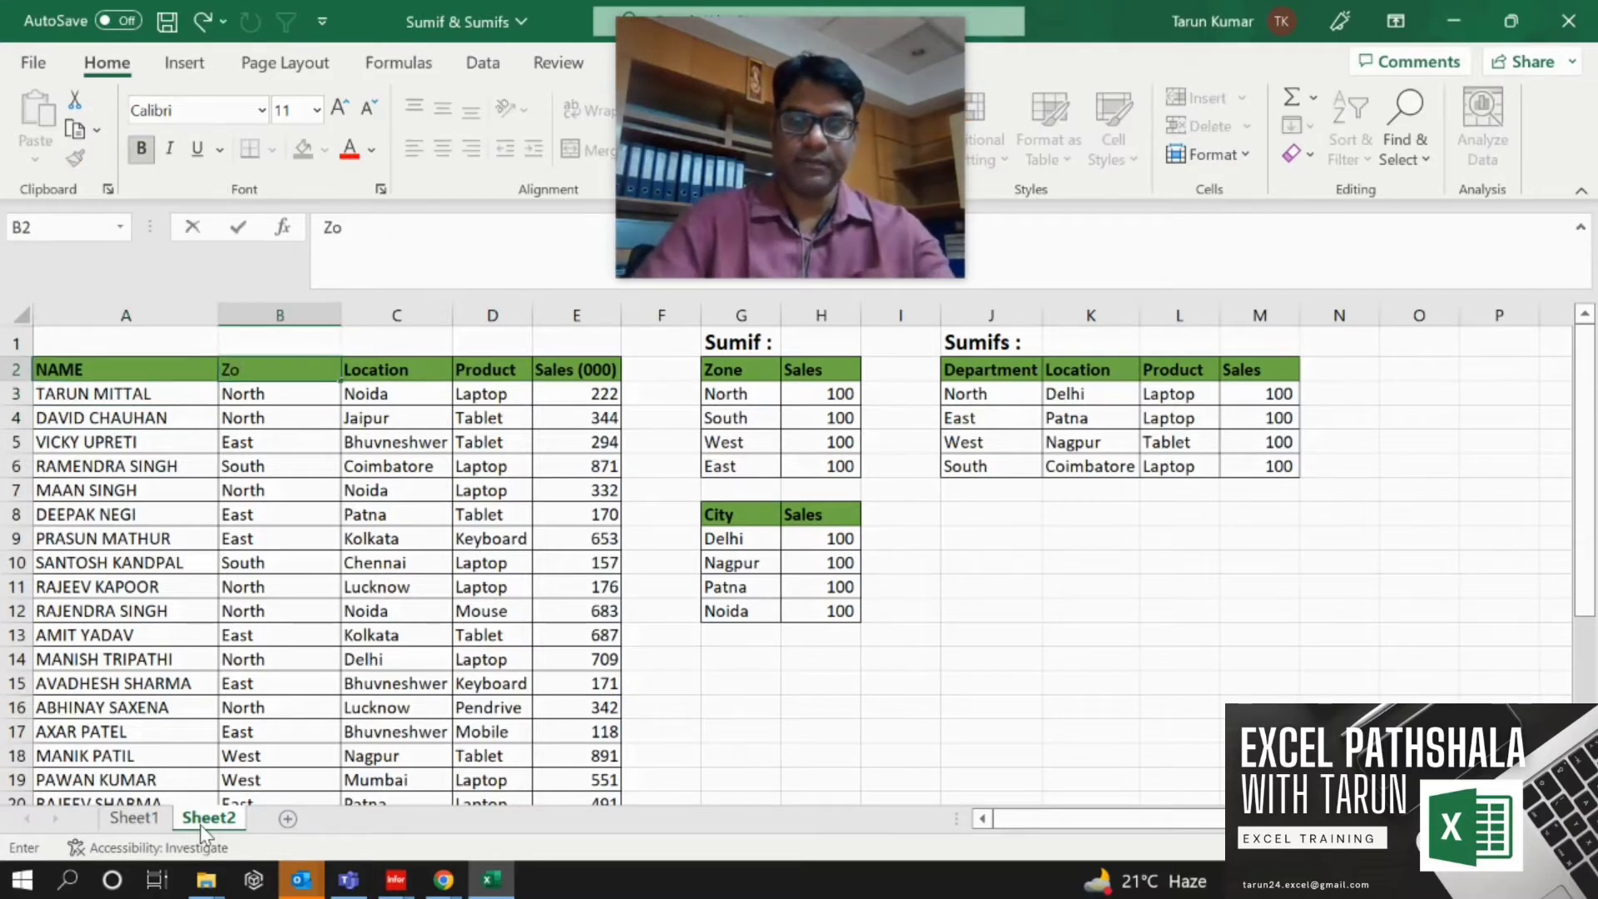
{"action": "key", "text": "Return"}
{"action": "key", "text": "Up"}
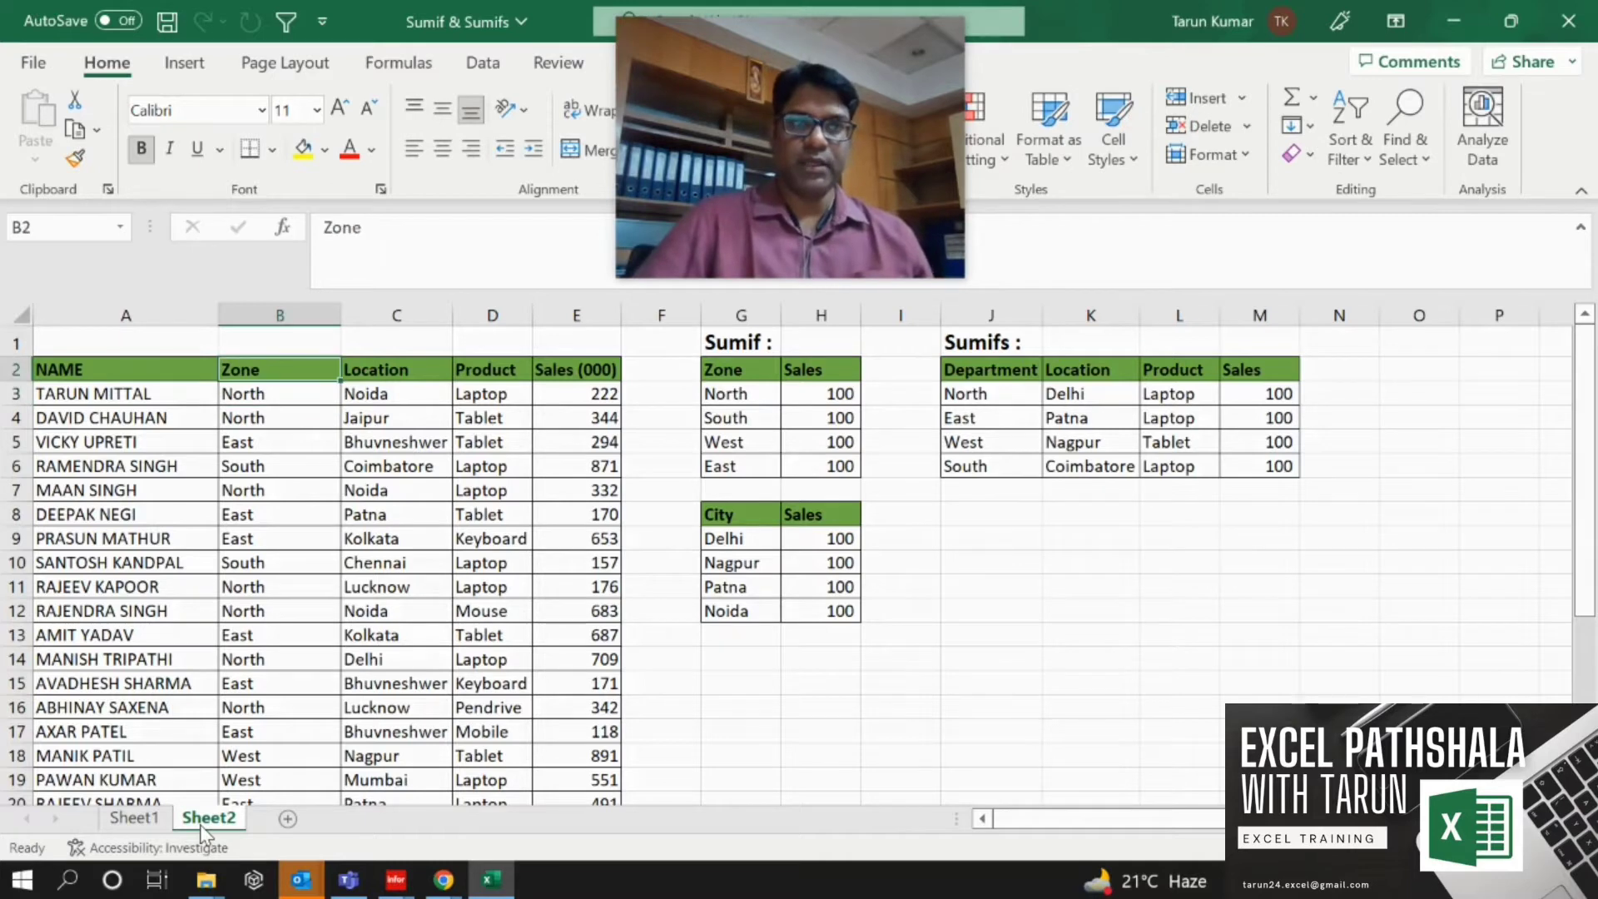
Clear the placeholder sales values in H3:H6 of the Zone summary table.
{"action": "key", "text": "Right"}
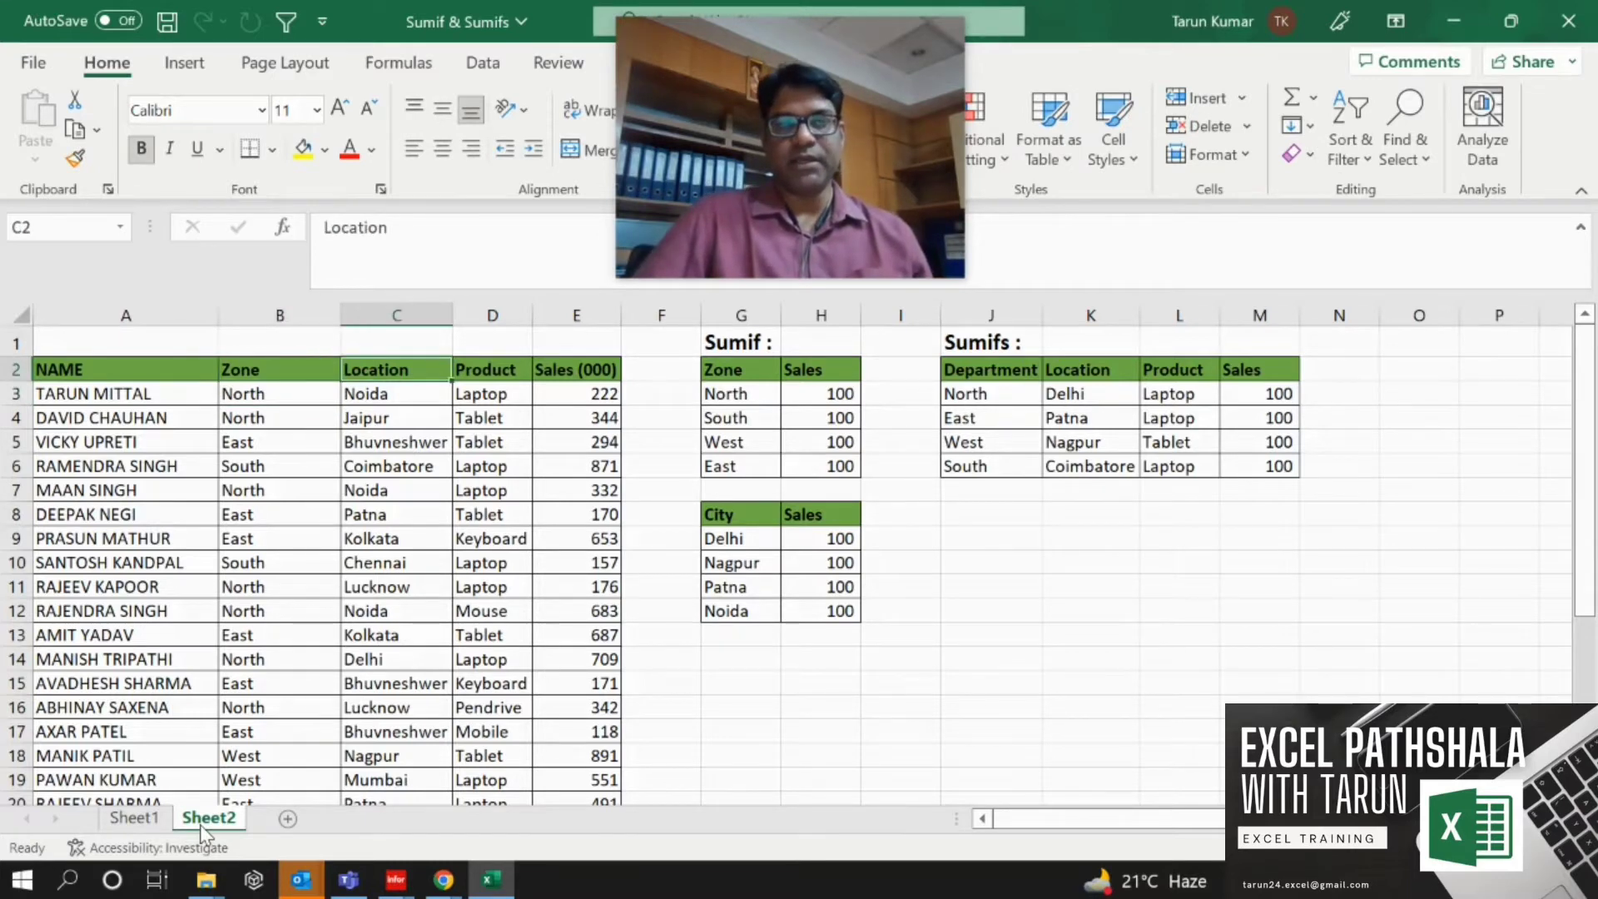
{"action": "key", "text": "Down"}
{"action": "key", "text": "Up"}
{"action": "key", "text": "Right"}
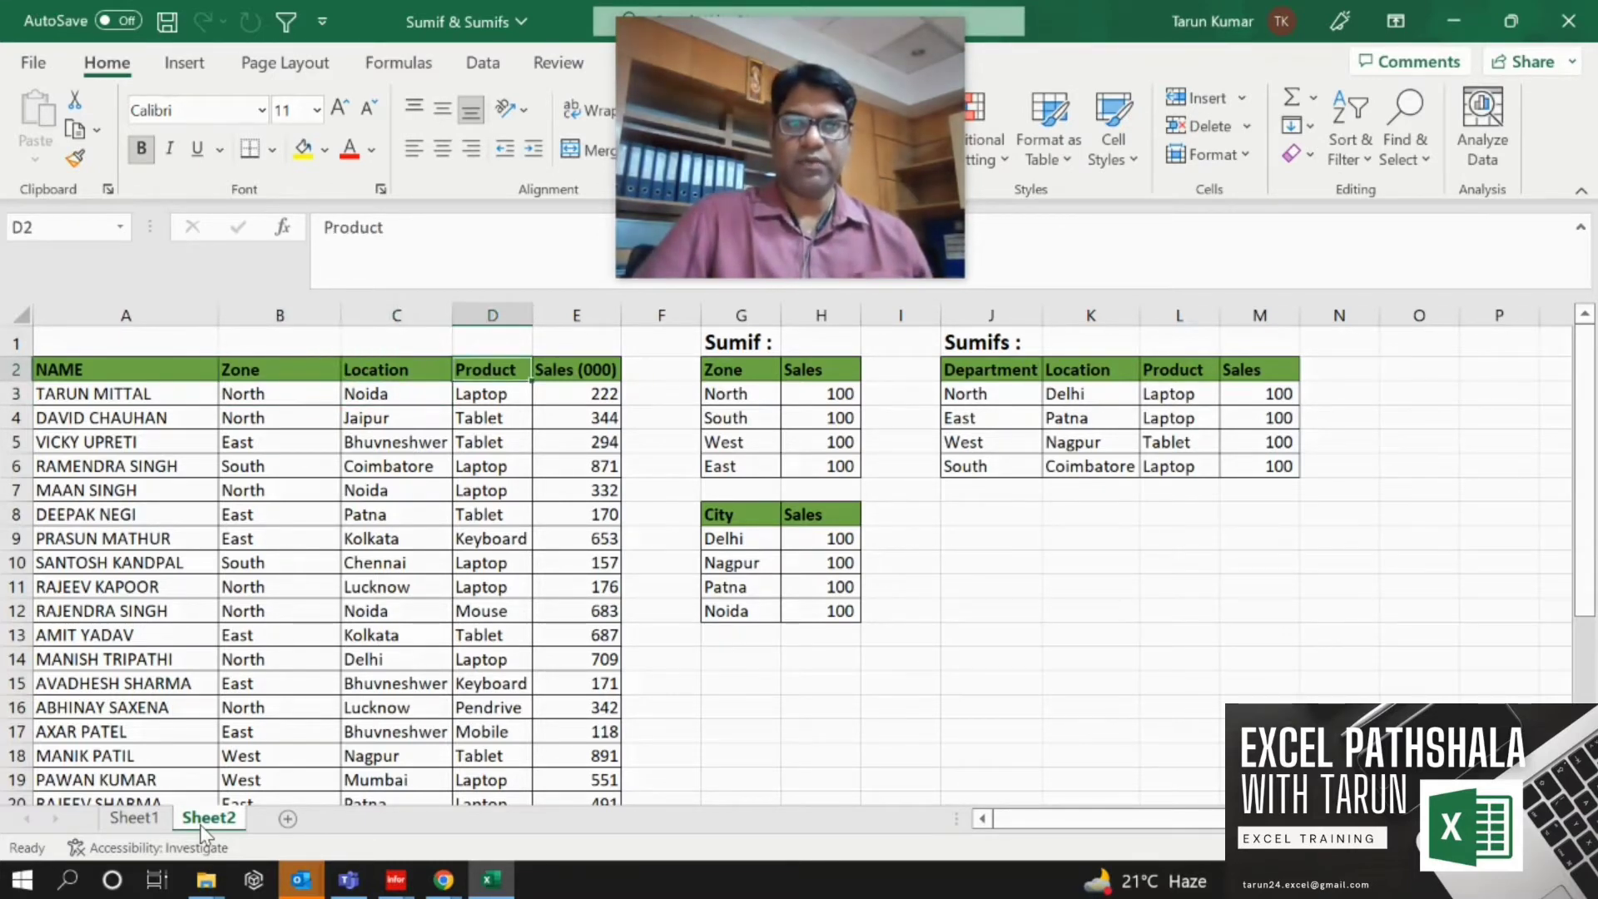
{"action": "key", "text": "Down"}
{"action": "key", "text": "Up"}
{"action": "key", "text": "Right"}
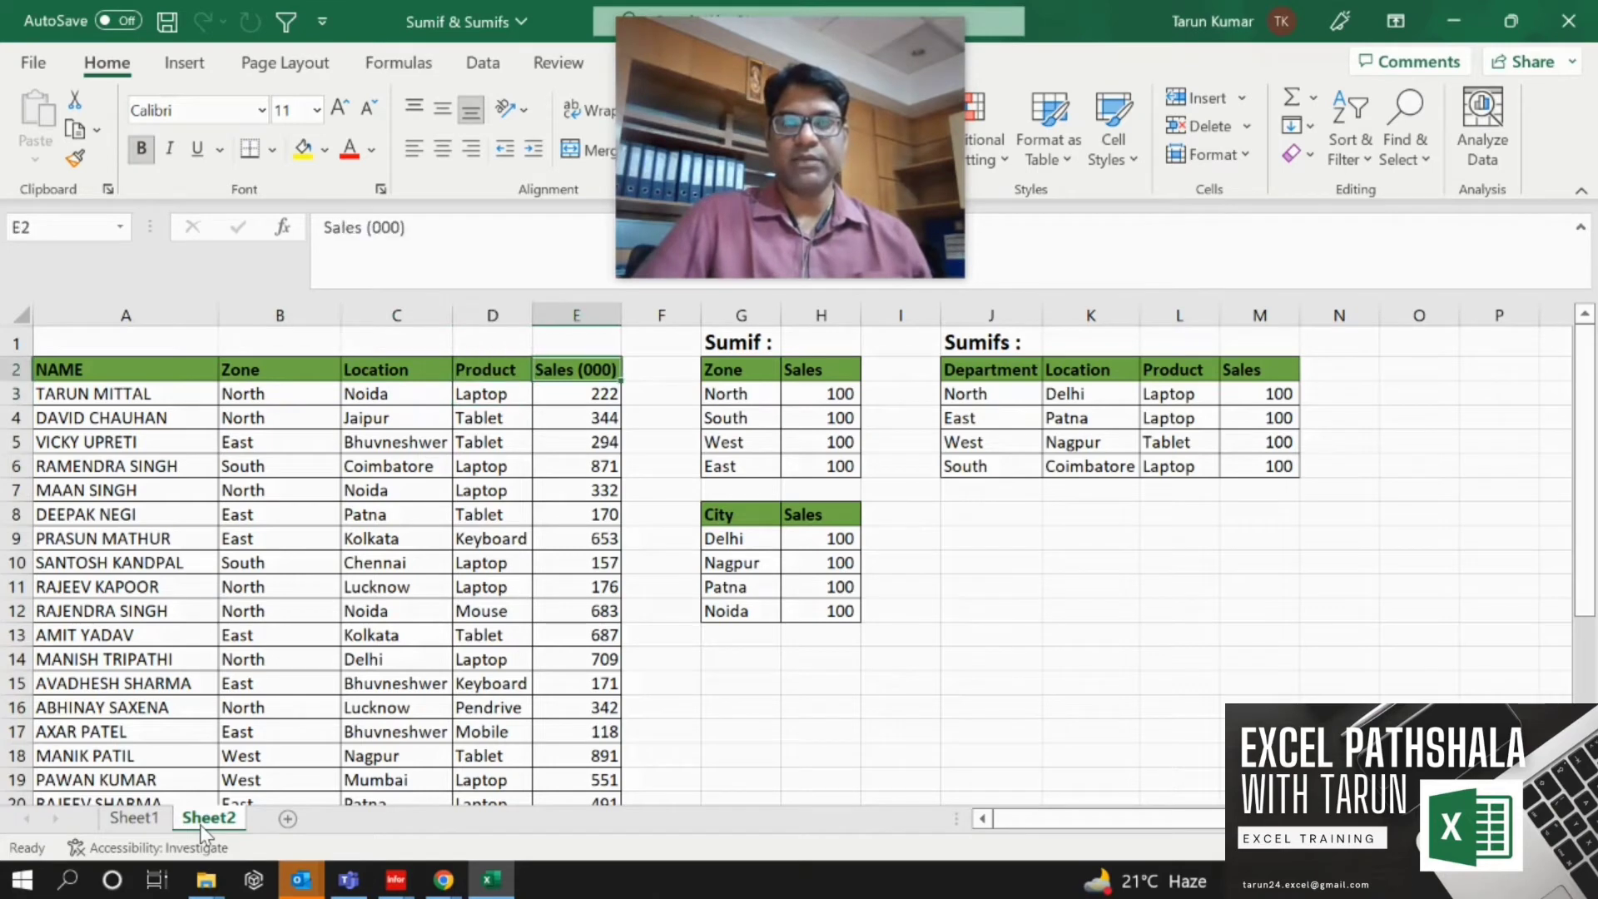
{"action": "key", "text": "Down"}
{"action": "key", "text": "Right"}
{"action": "key", "text": "Right"}
Clear the placeholder sales values in M3:M6 of the Sumifs table.
{"action": "key", "text": "Right"}
{"action": "key", "text": "shift+Down"}
{"action": "key", "text": "shift+Down"}
{"action": "key", "text": "shift+Down"}
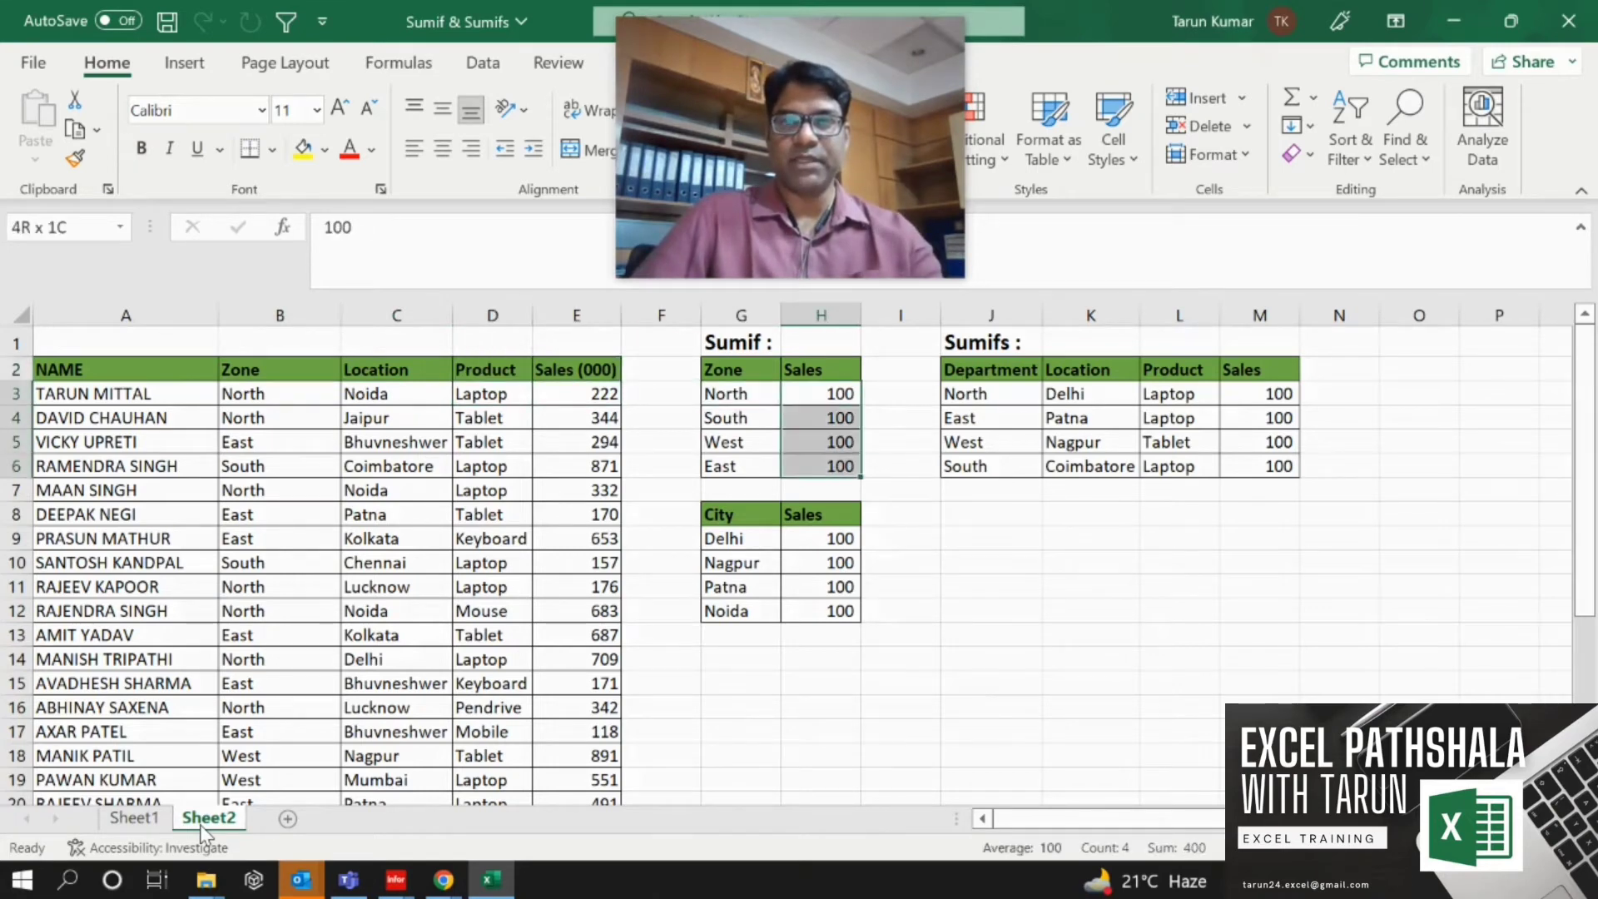
{"action": "key", "text": "ctrl+z"}
{"action": "key", "text": "Right"}
{"action": "key", "text": "Right"}
{"action": "key", "text": "Right"}
{"action": "key", "text": "Right"}
{"action": "key", "text": "Right"}
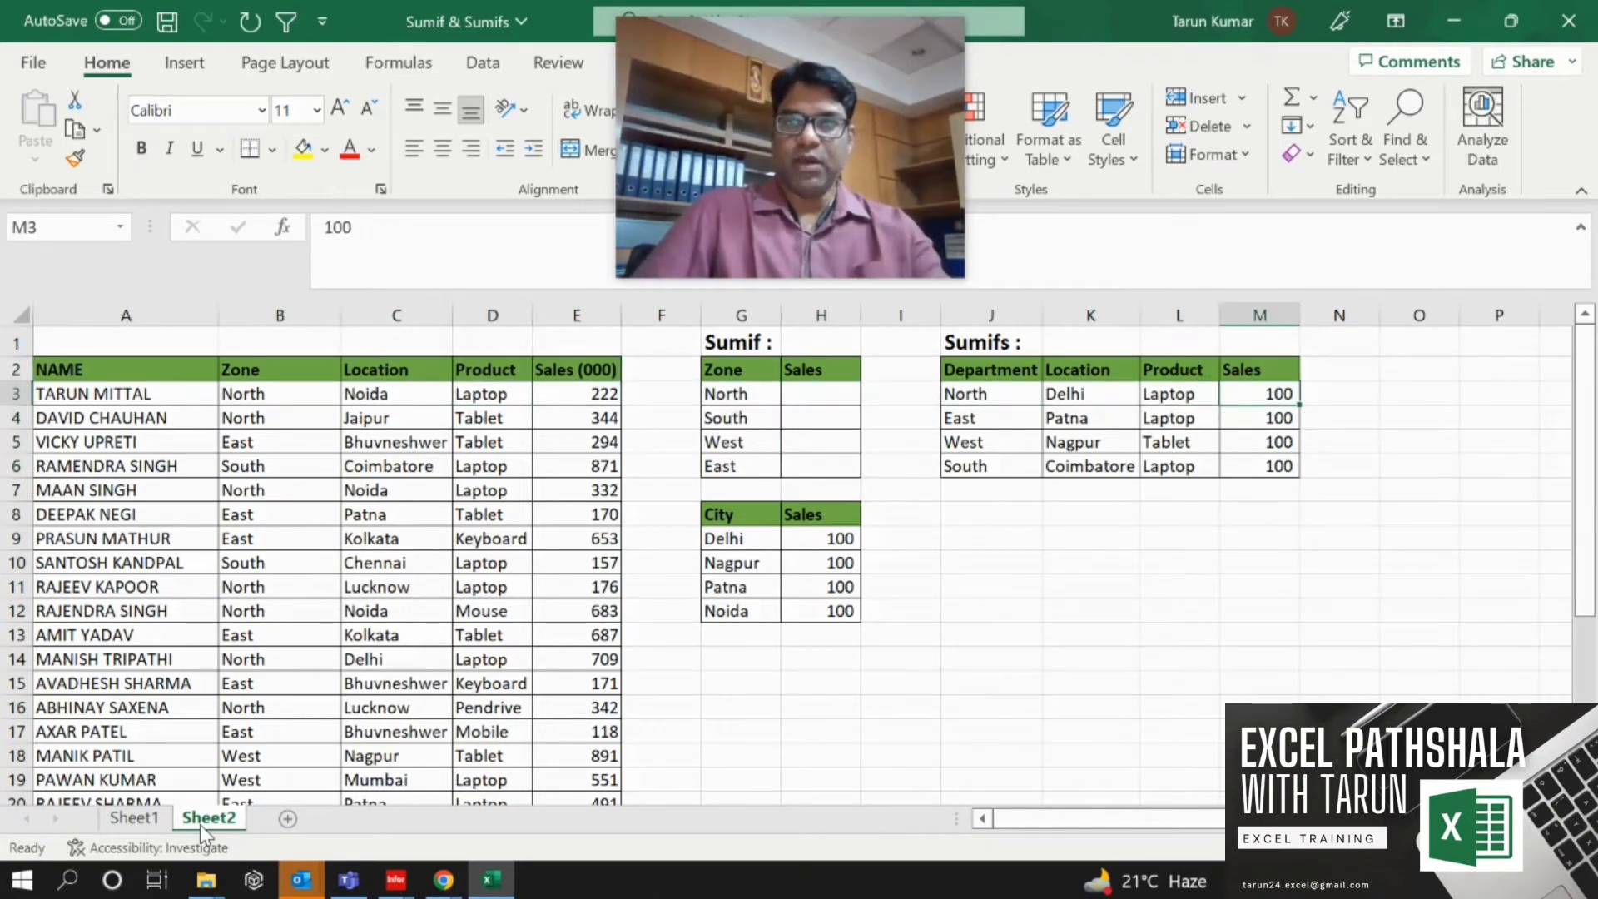
{"action": "key", "text": "shift+Down"}
{"action": "key", "text": "shift+Down"}
{"action": "key", "text": "shift+Down"}
{"action": "key", "text": "Delete"}
Clear the placeholder sales values in H9:H12 of the City summary table.
{"action": "key", "text": "Left"}
{"action": "key", "text": "Left"}
{"action": "key", "text": "Left"}
{"action": "key", "text": "Left"}
{"action": "key", "text": "Left"}
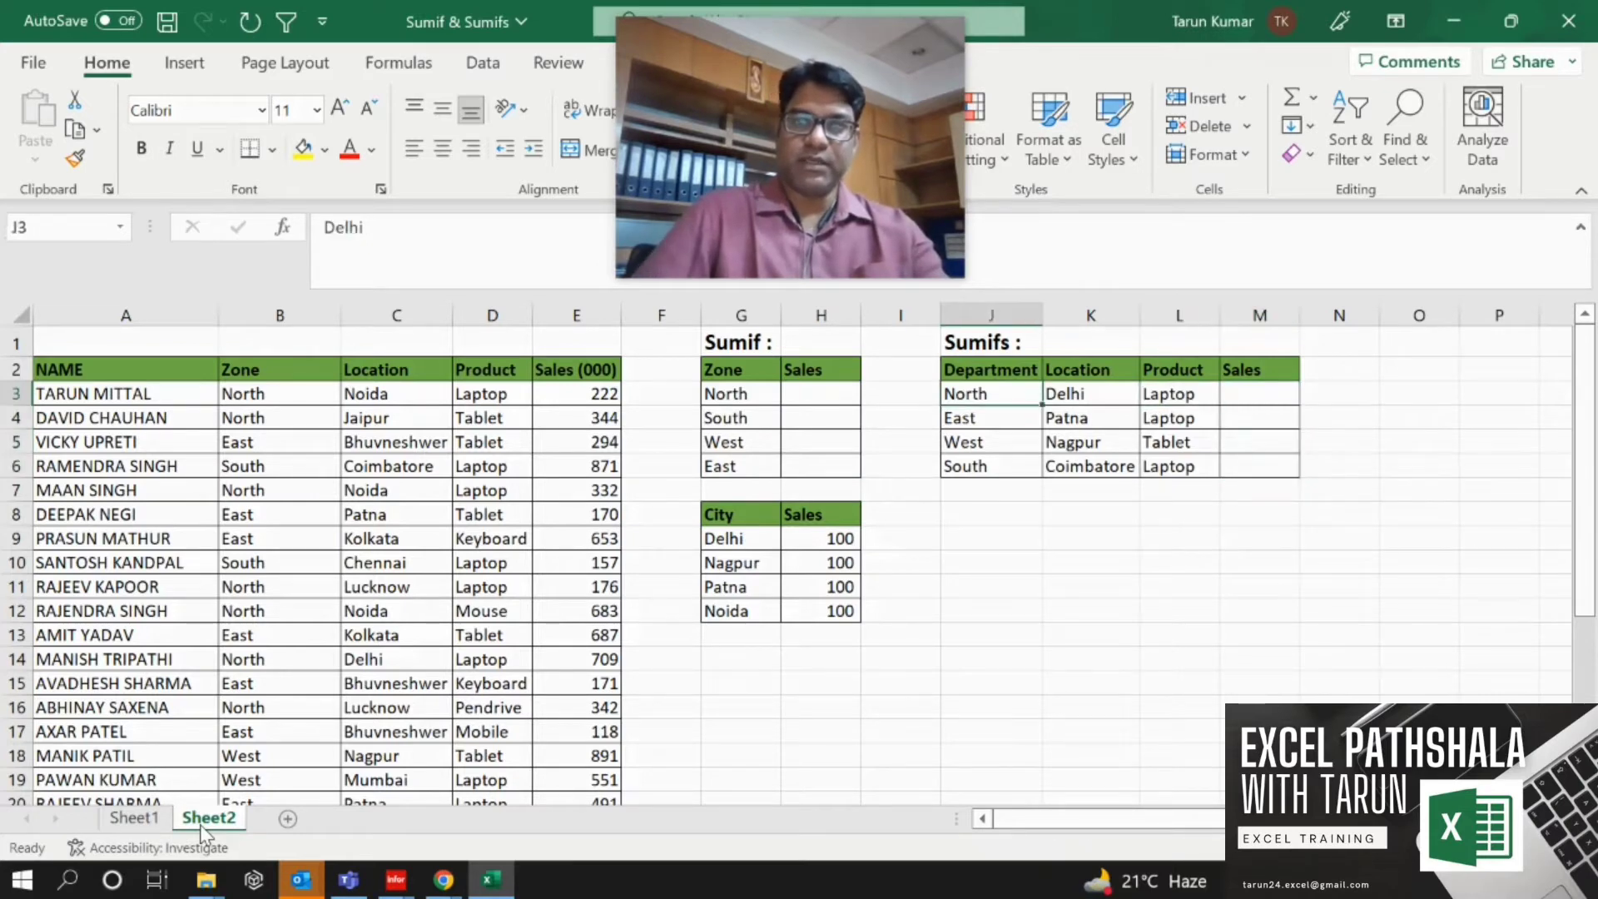
{"action": "key", "text": "Down"}
{"action": "key", "text": "Down"}
{"action": "key", "text": "Down"}
{"action": "key", "text": "Down"}
{"action": "key", "text": "Down"}
{"action": "key", "text": "Down"}
{"action": "key", "text": "shift+Down"}
{"action": "key", "text": "shift+Down"}
{"action": "key", "text": "shift+Down"}
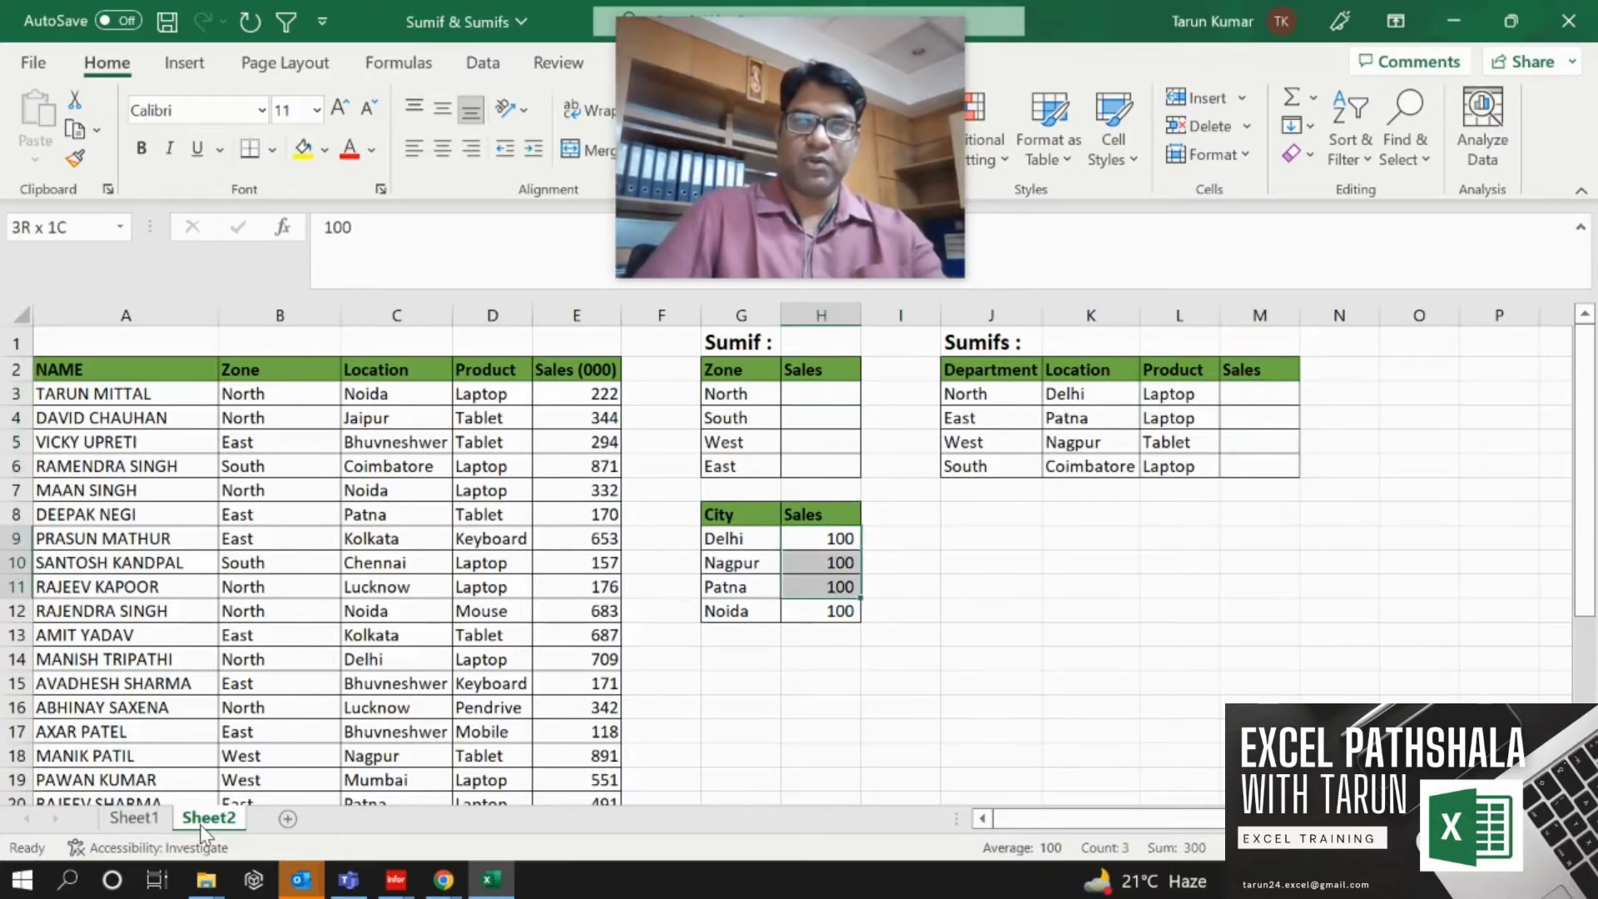
{"action": "key", "text": "ctrl+v"}
{"action": "key", "text": "Delete"}
{"action": "key", "text": "Left"}
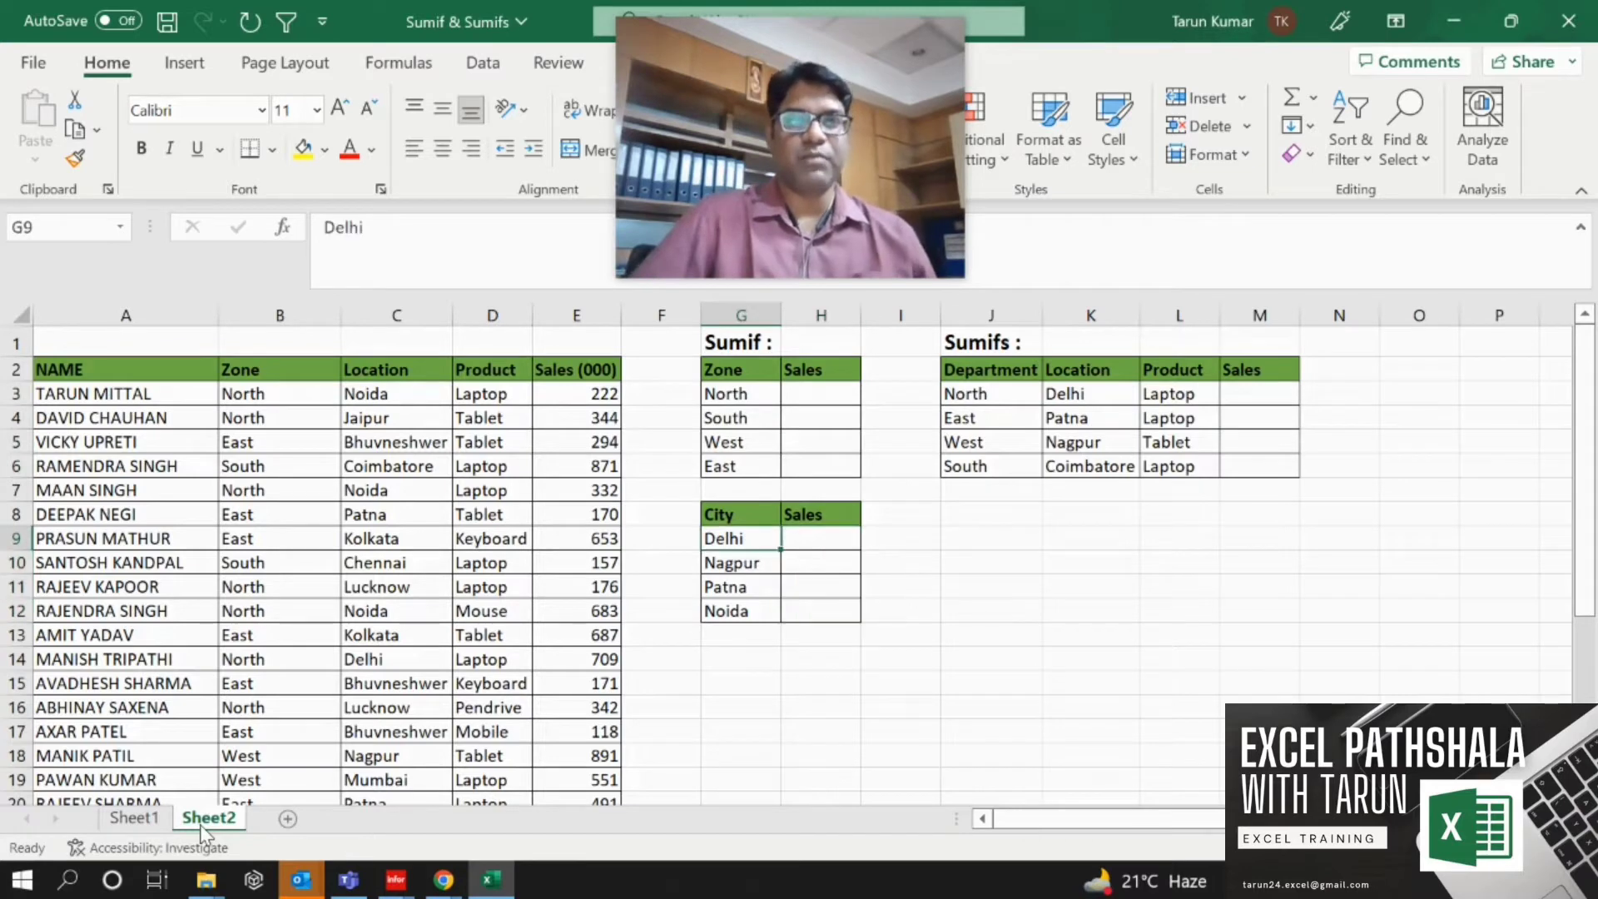
Begin a SUMIF formula in H3 using the whole Zone column as an absolute range $B:$B.
{"action": "key", "text": "Left"}
{"action": "key", "text": "Left"}
{"action": "key", "text": "Up"}
{"action": "key", "text": "Up"}
{"action": "key", "text": "Up"}
{"action": "key", "text": "Up"}
{"action": "key", "text": "Up"}
{"action": "key", "text": "Up"}
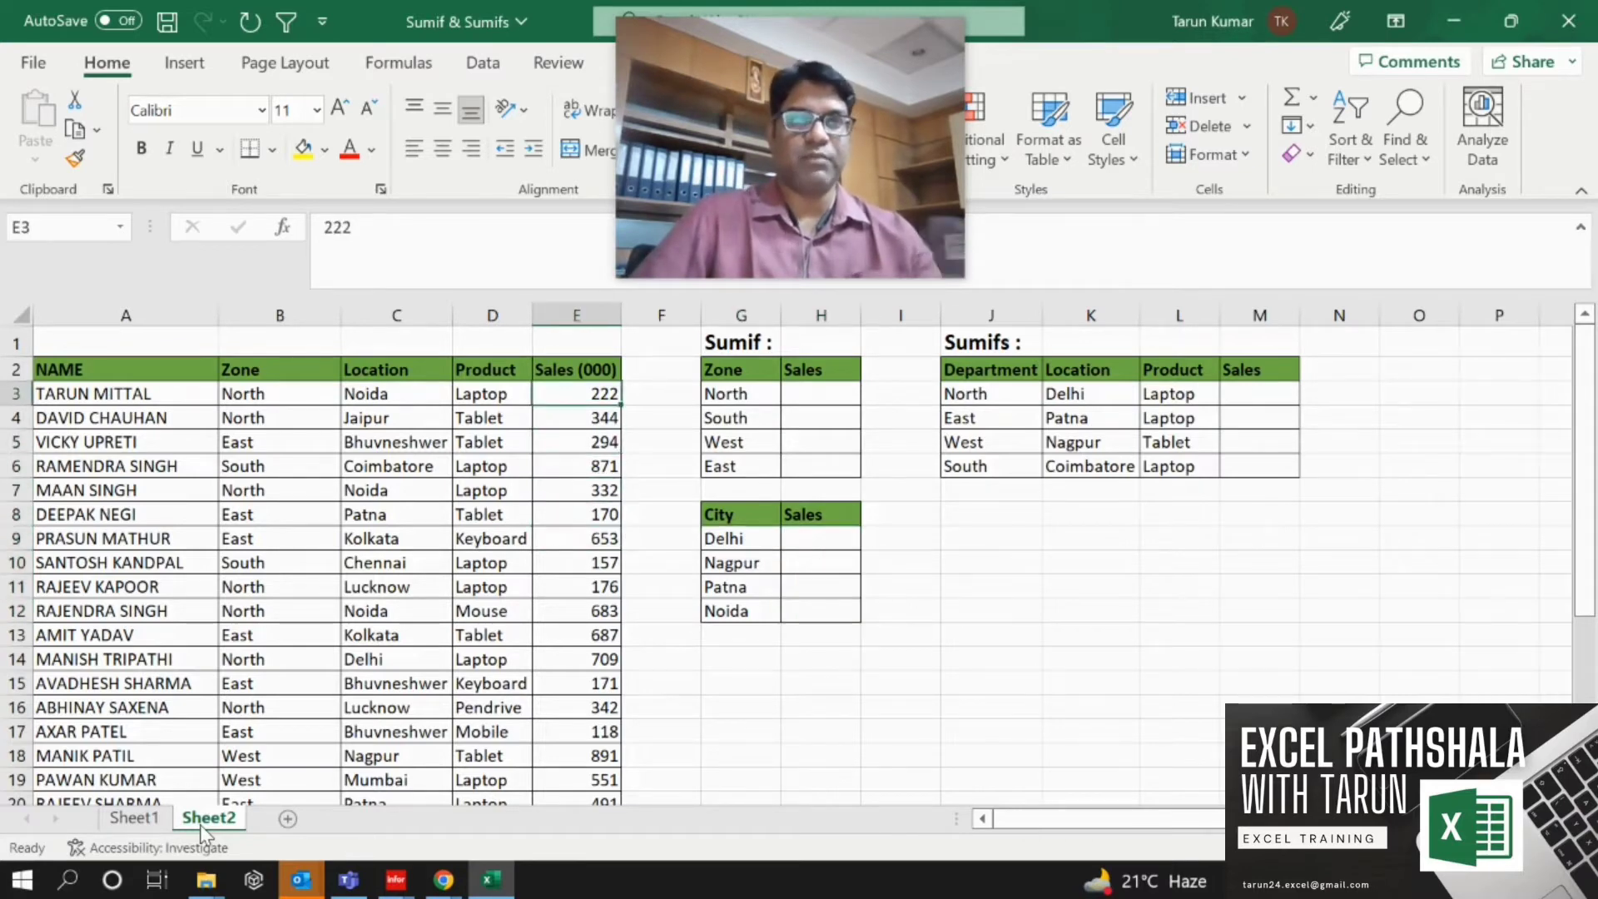
{"action": "key", "text": "Right"}
{"action": "key", "text": "Right"}
{"action": "key", "text": "Right"}
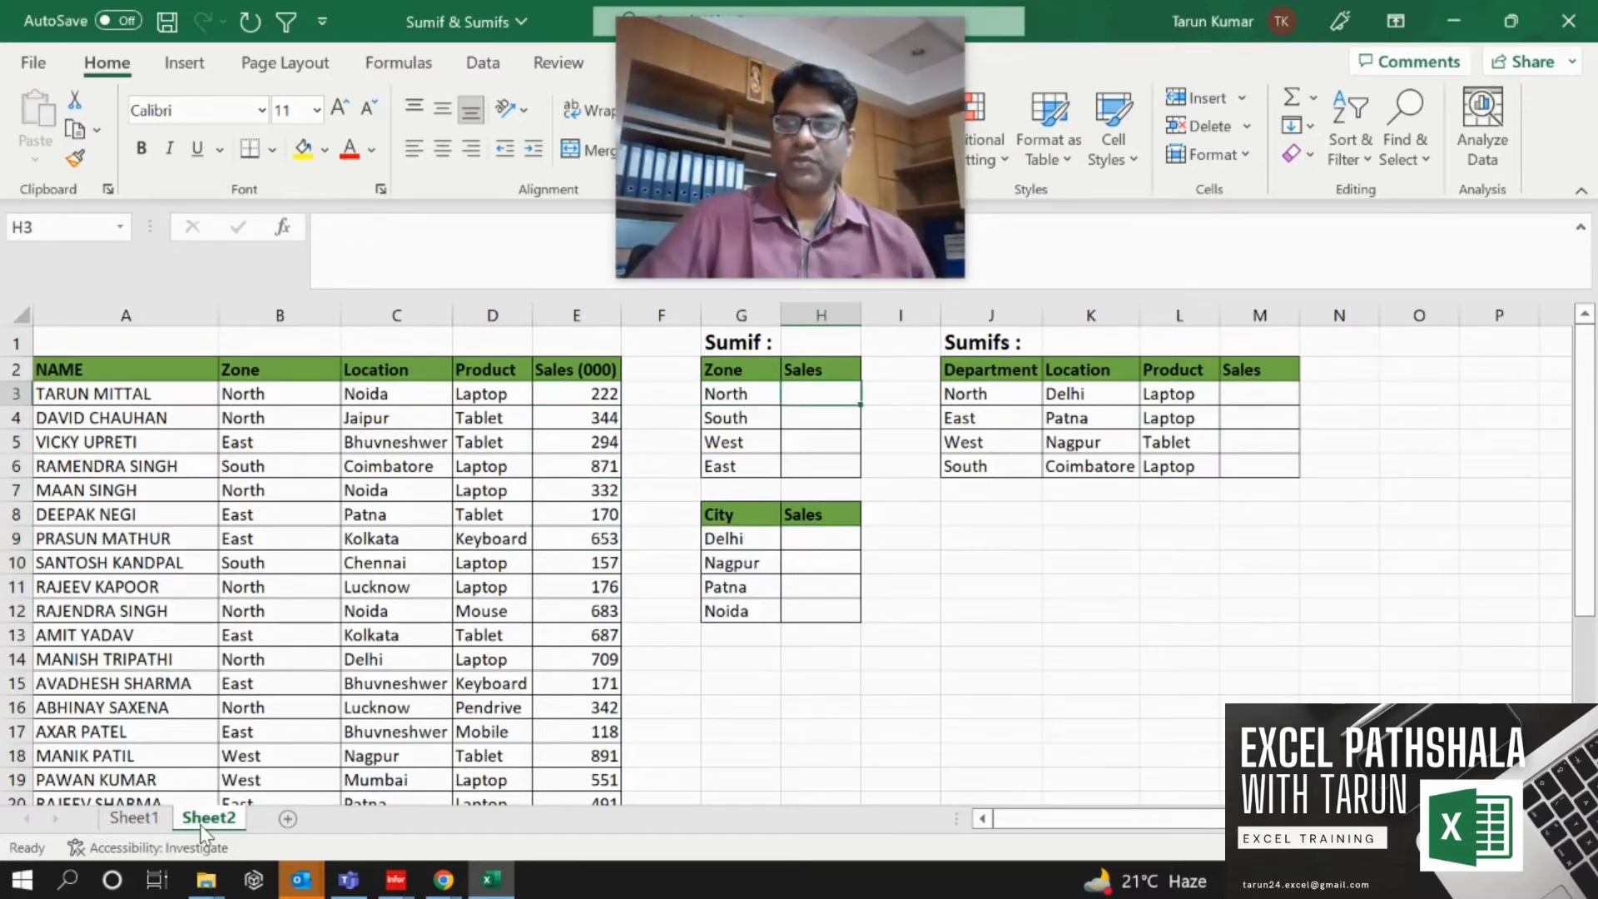
{"action": "type", "text": "="}
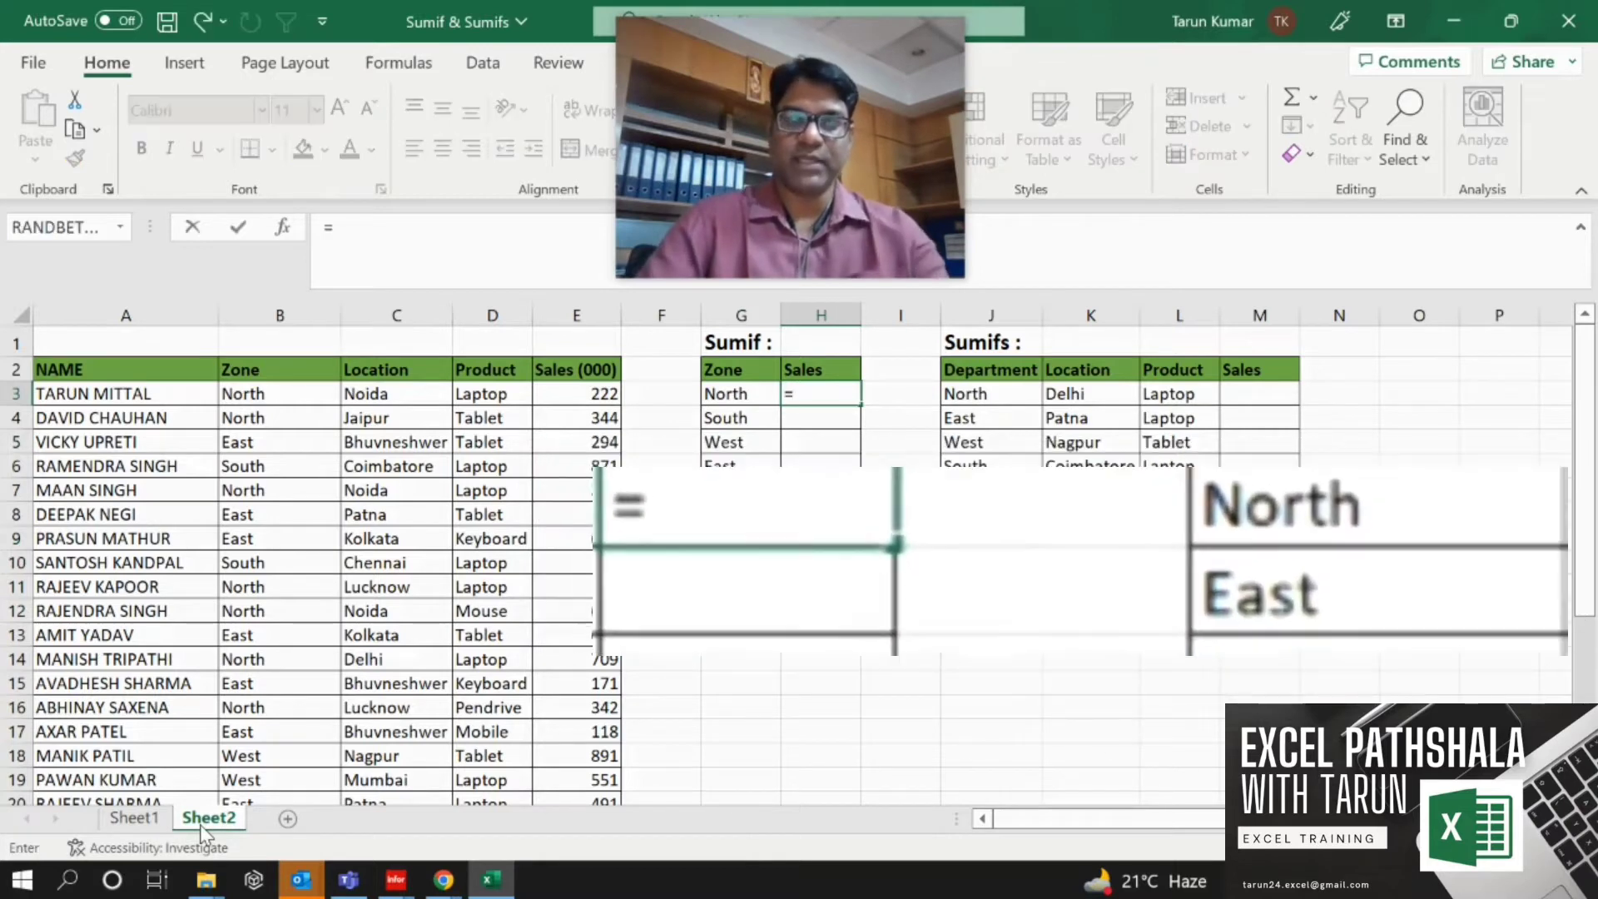
{"action": "type", "text": "su"}
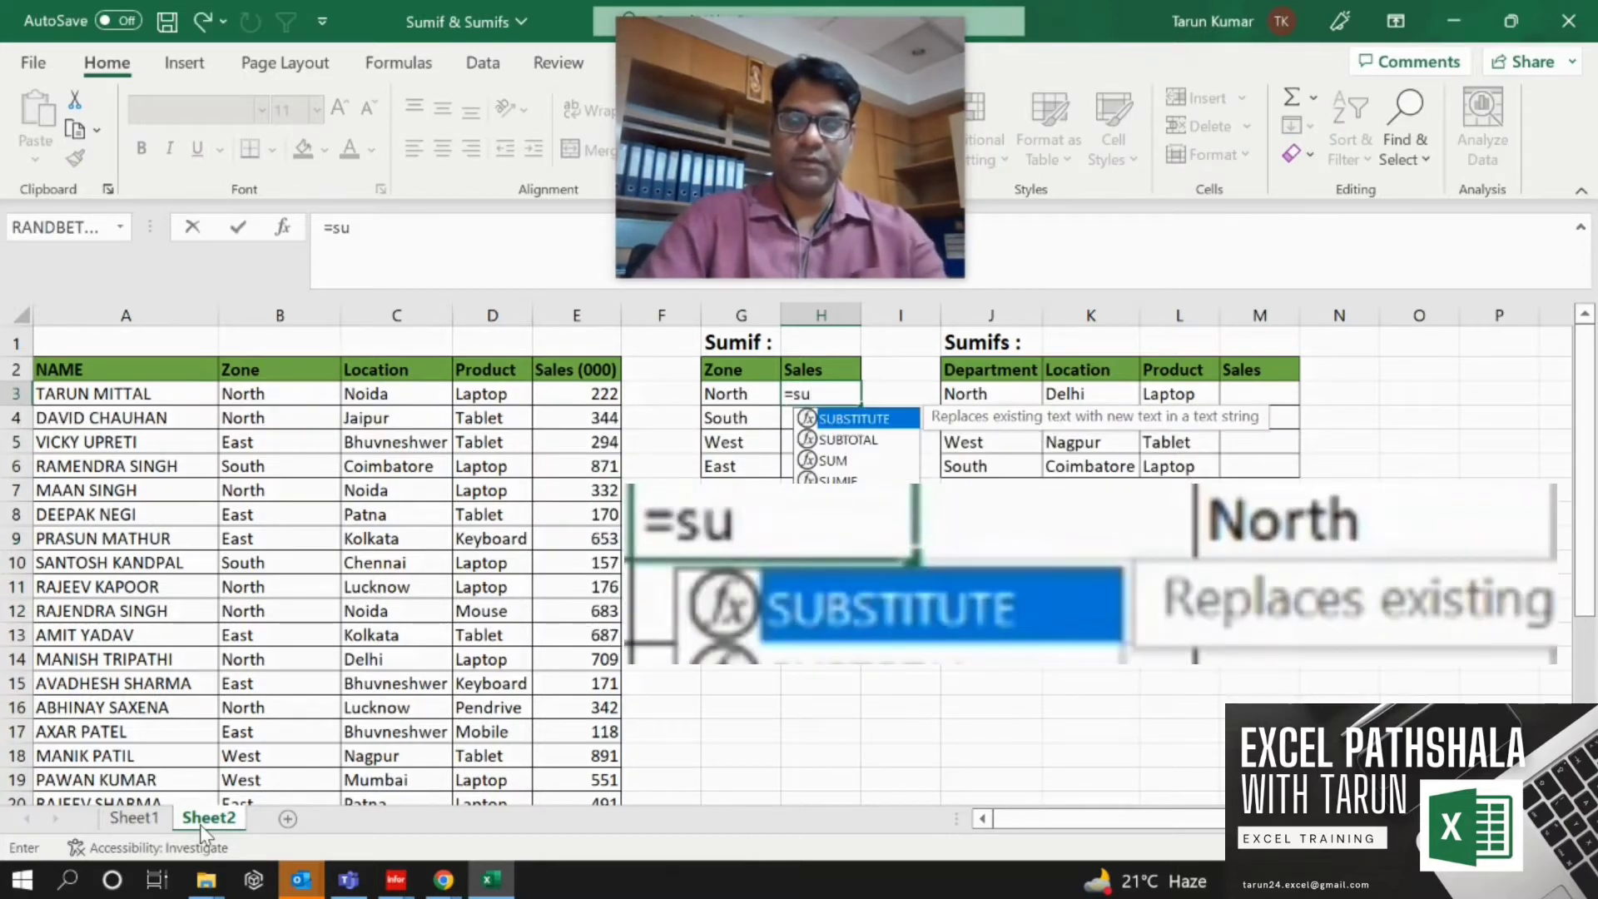
{"action": "type", "text": "mif("}
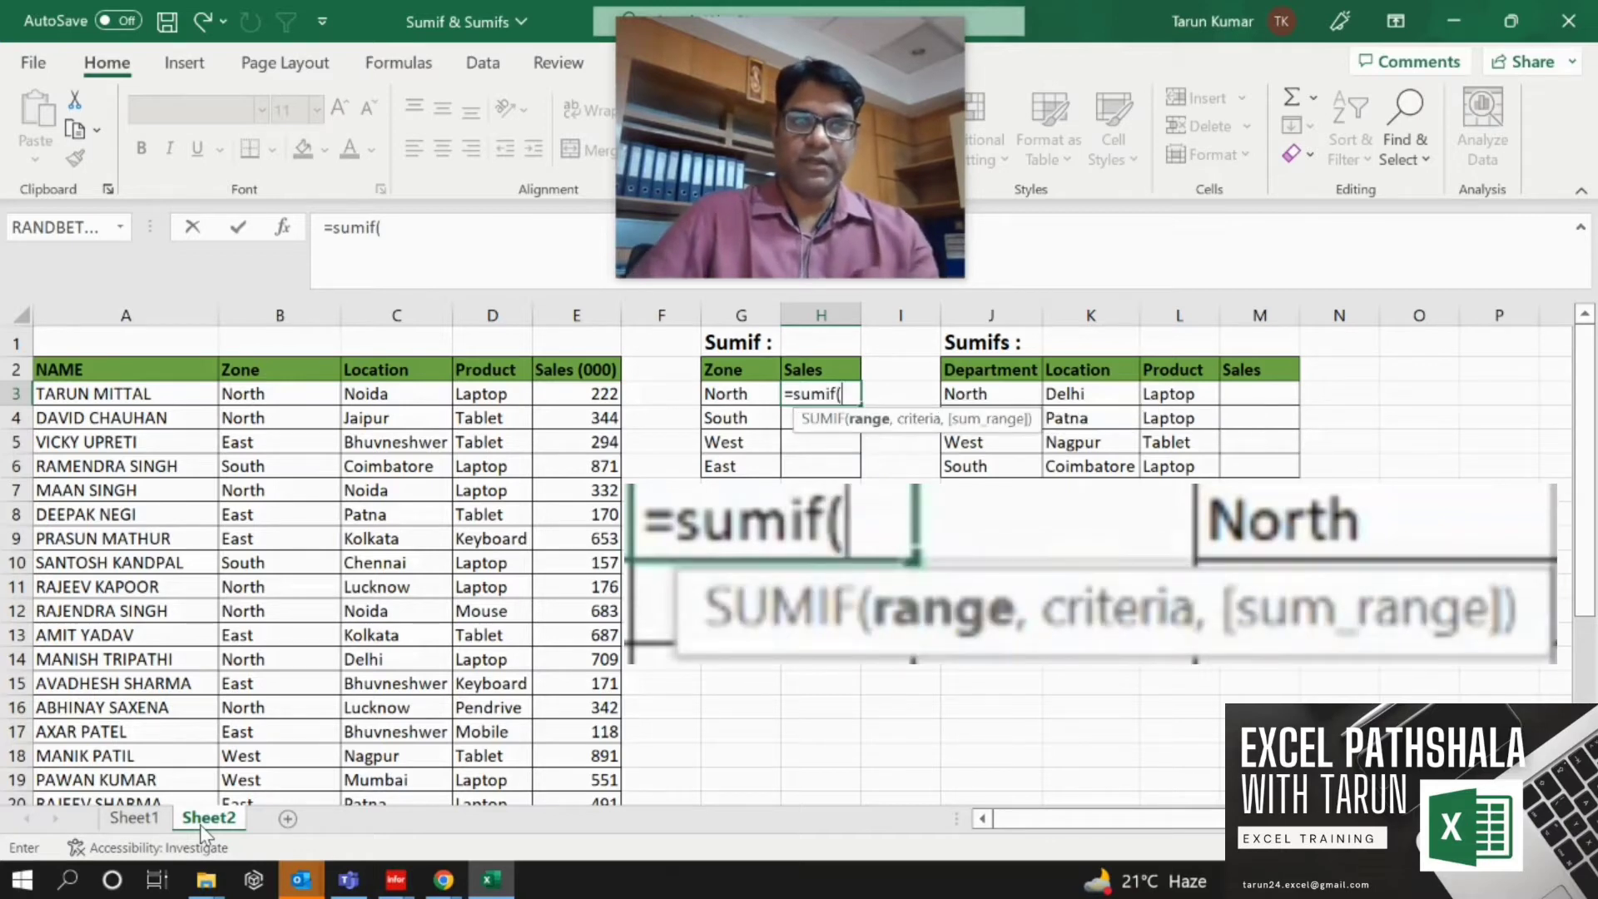
{"action": "key", "text": "Left"}
{"action": "key", "text": "Left"}
{"action": "key", "text": "Left"}
{"action": "key", "text": "Left"}
{"action": "key", "text": "Left"}
{"action": "key", "text": "Left"}
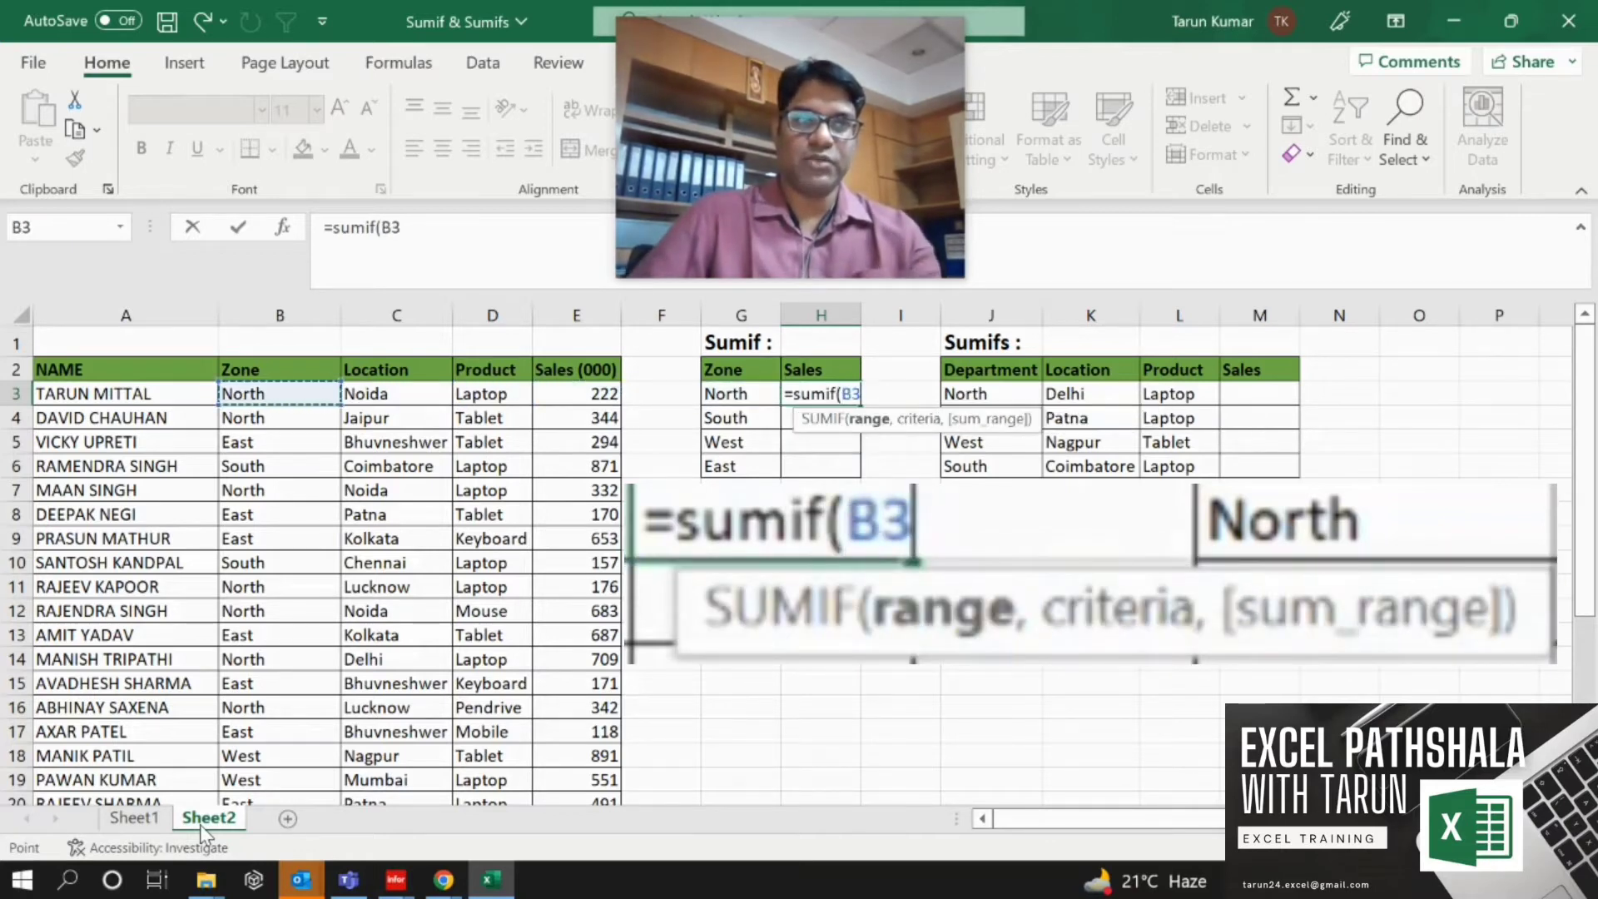
{"action": "key", "text": "Up"}
{"action": "key", "text": "Down"}
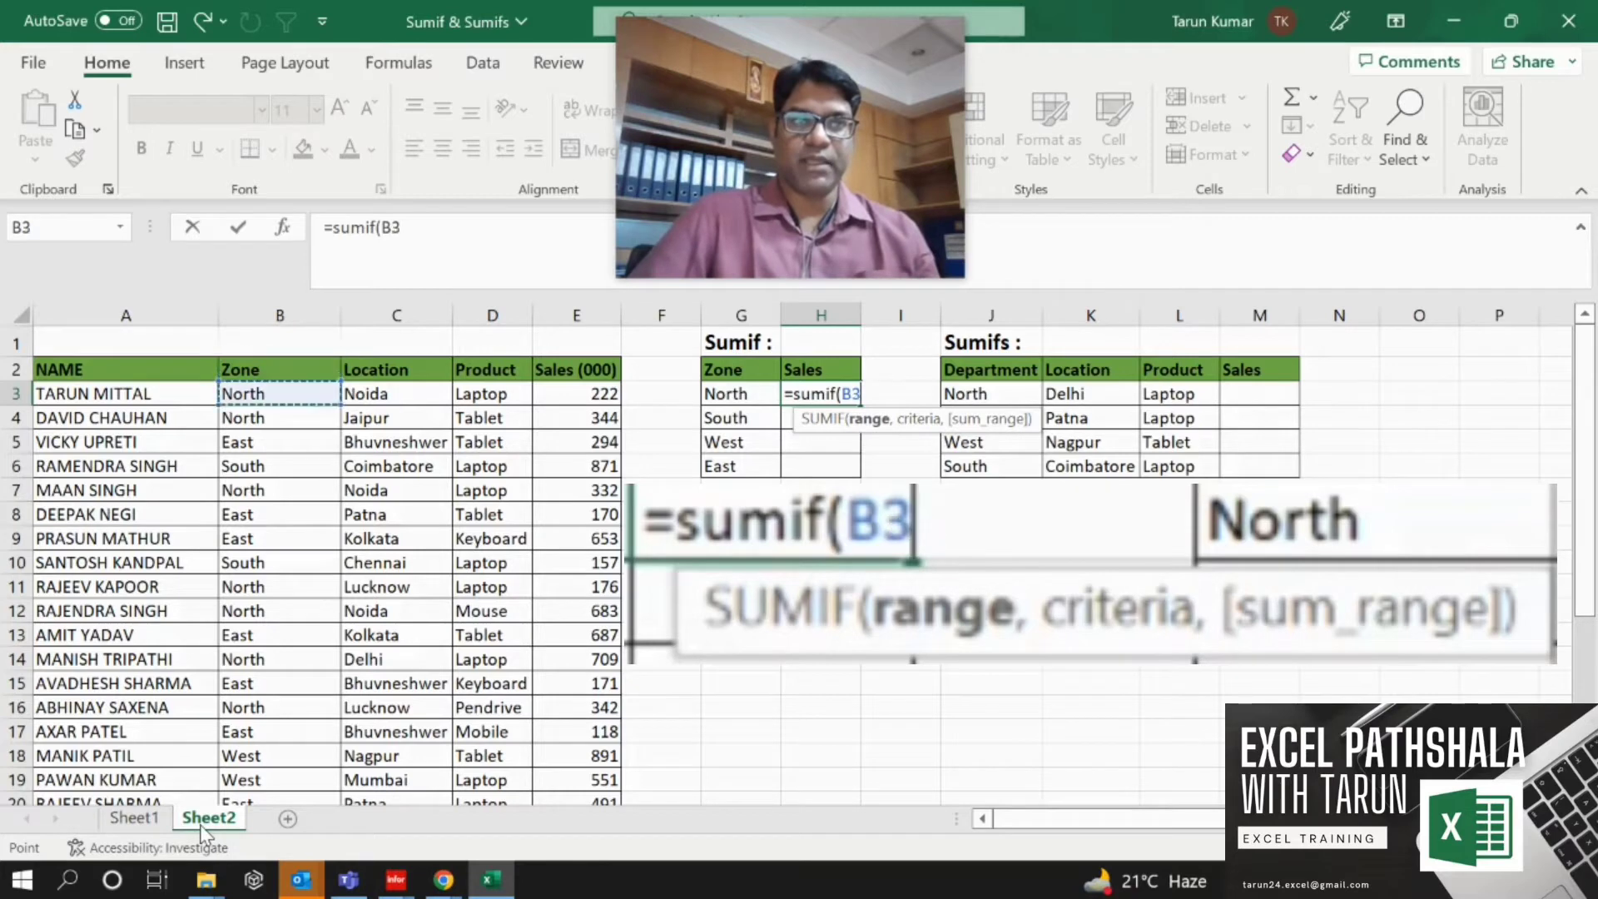
{"action": "key", "text": "Up"}
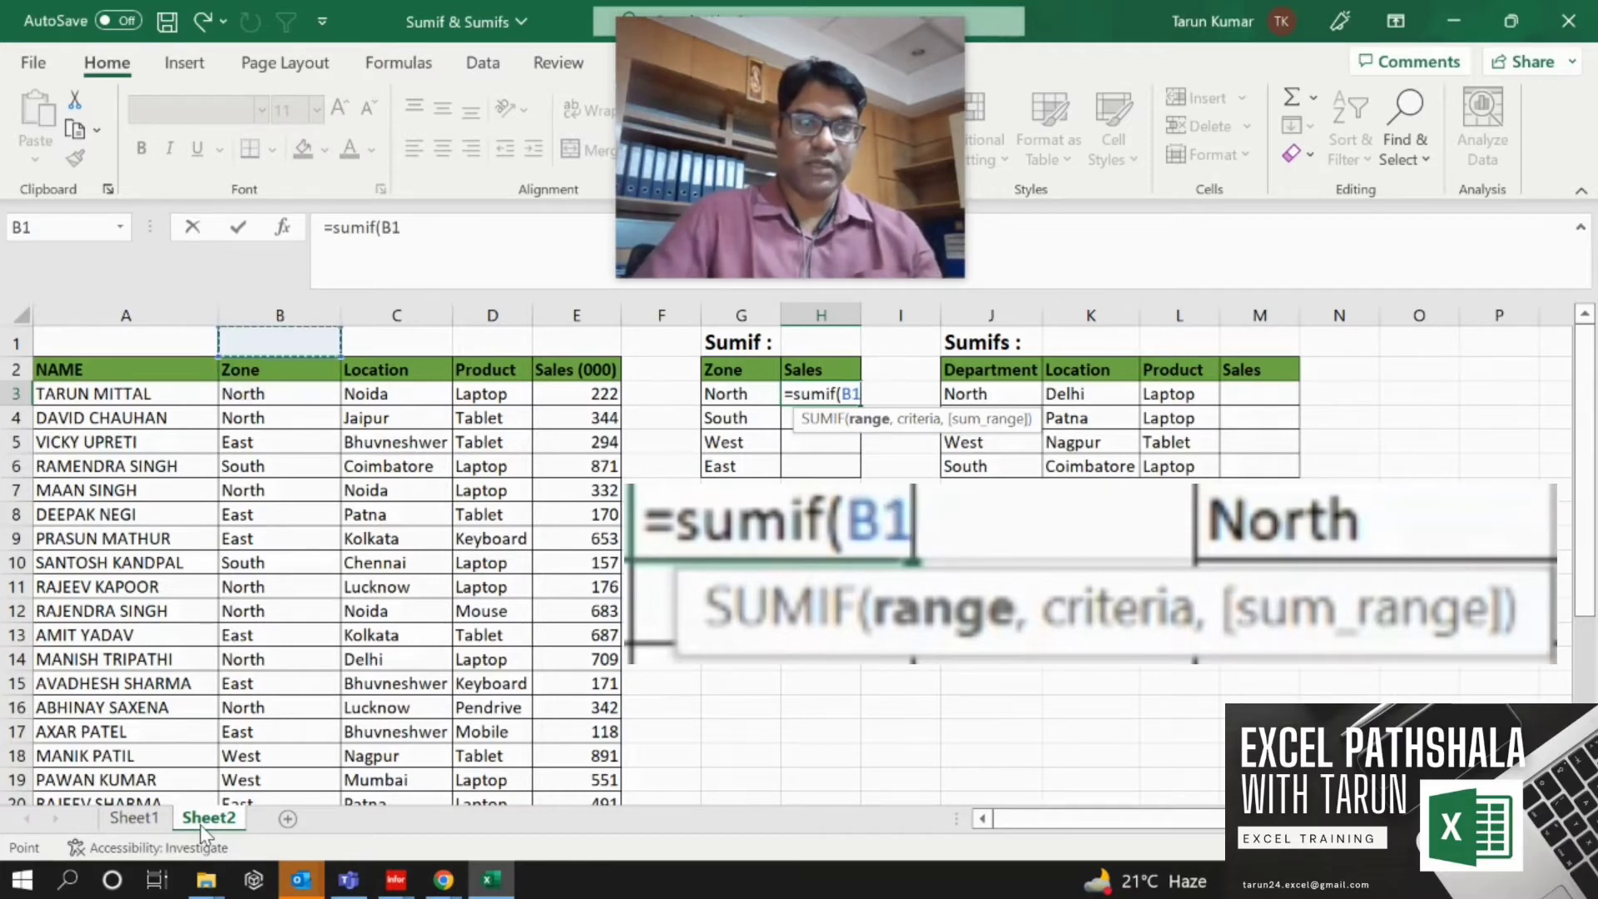
{"action": "key", "text": "ctrl+space"}
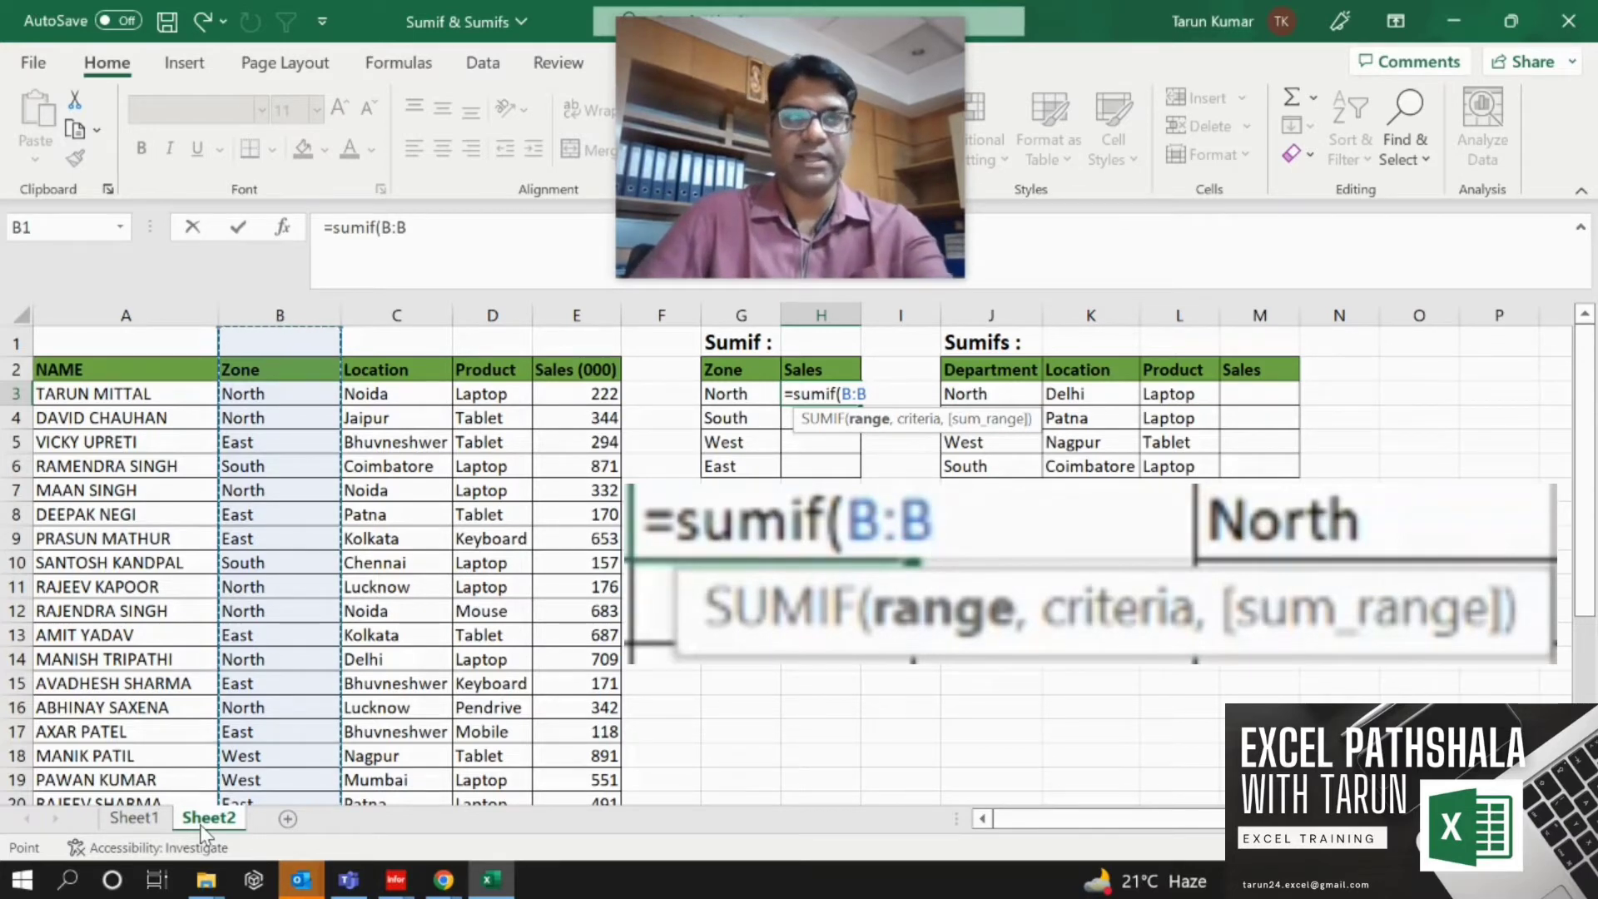
{"action": "key", "text": "F4"}
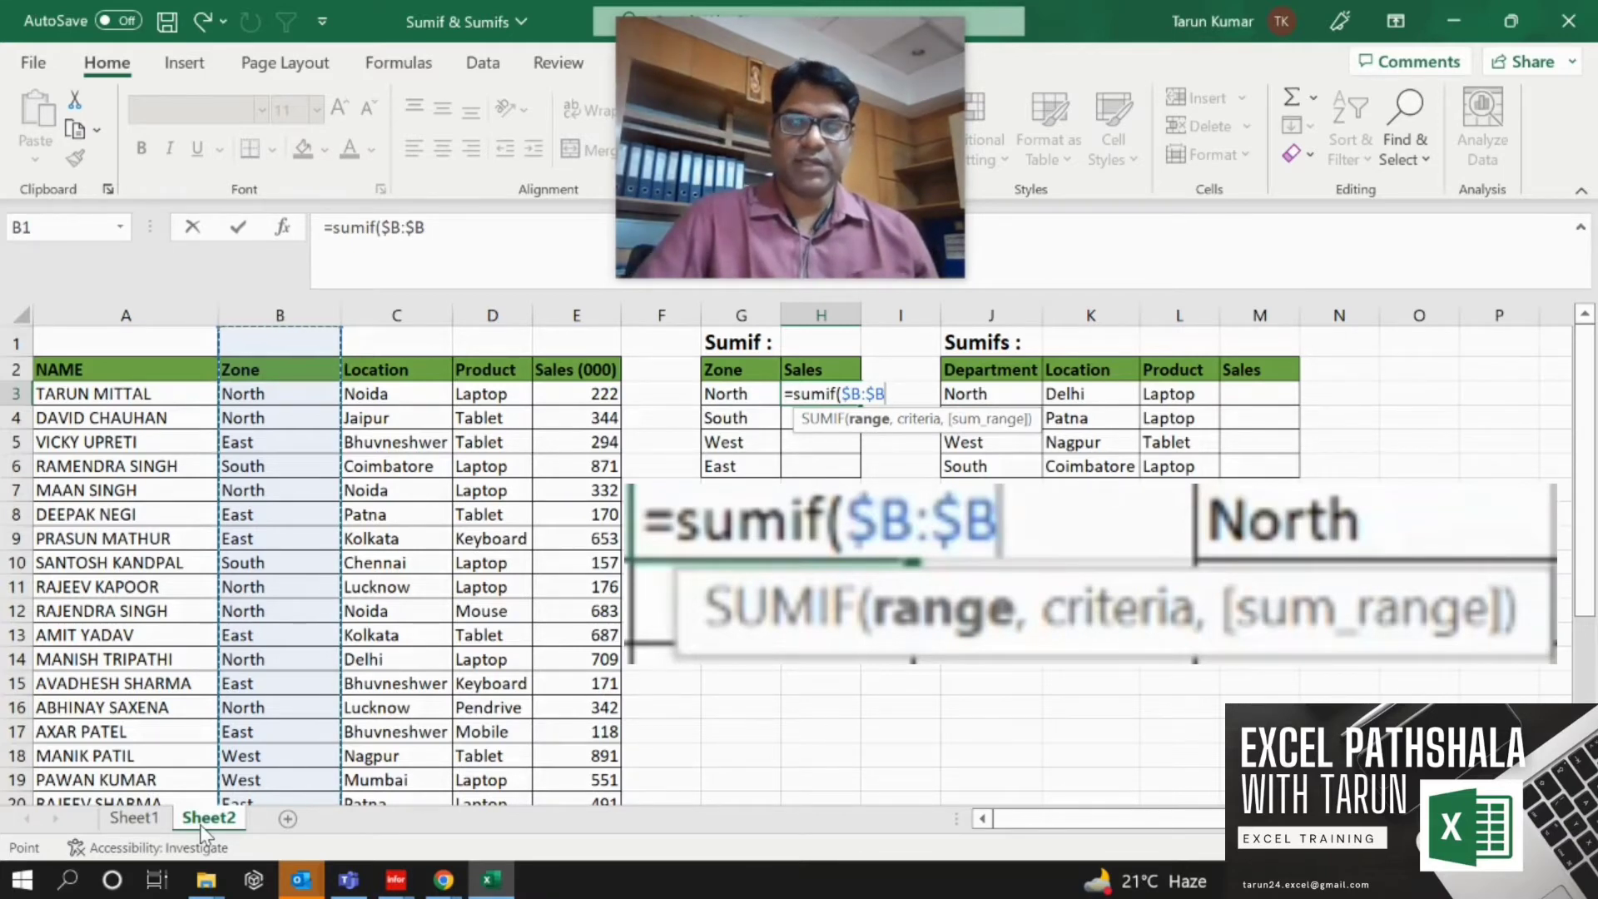
{"action": "type", "text": ","}
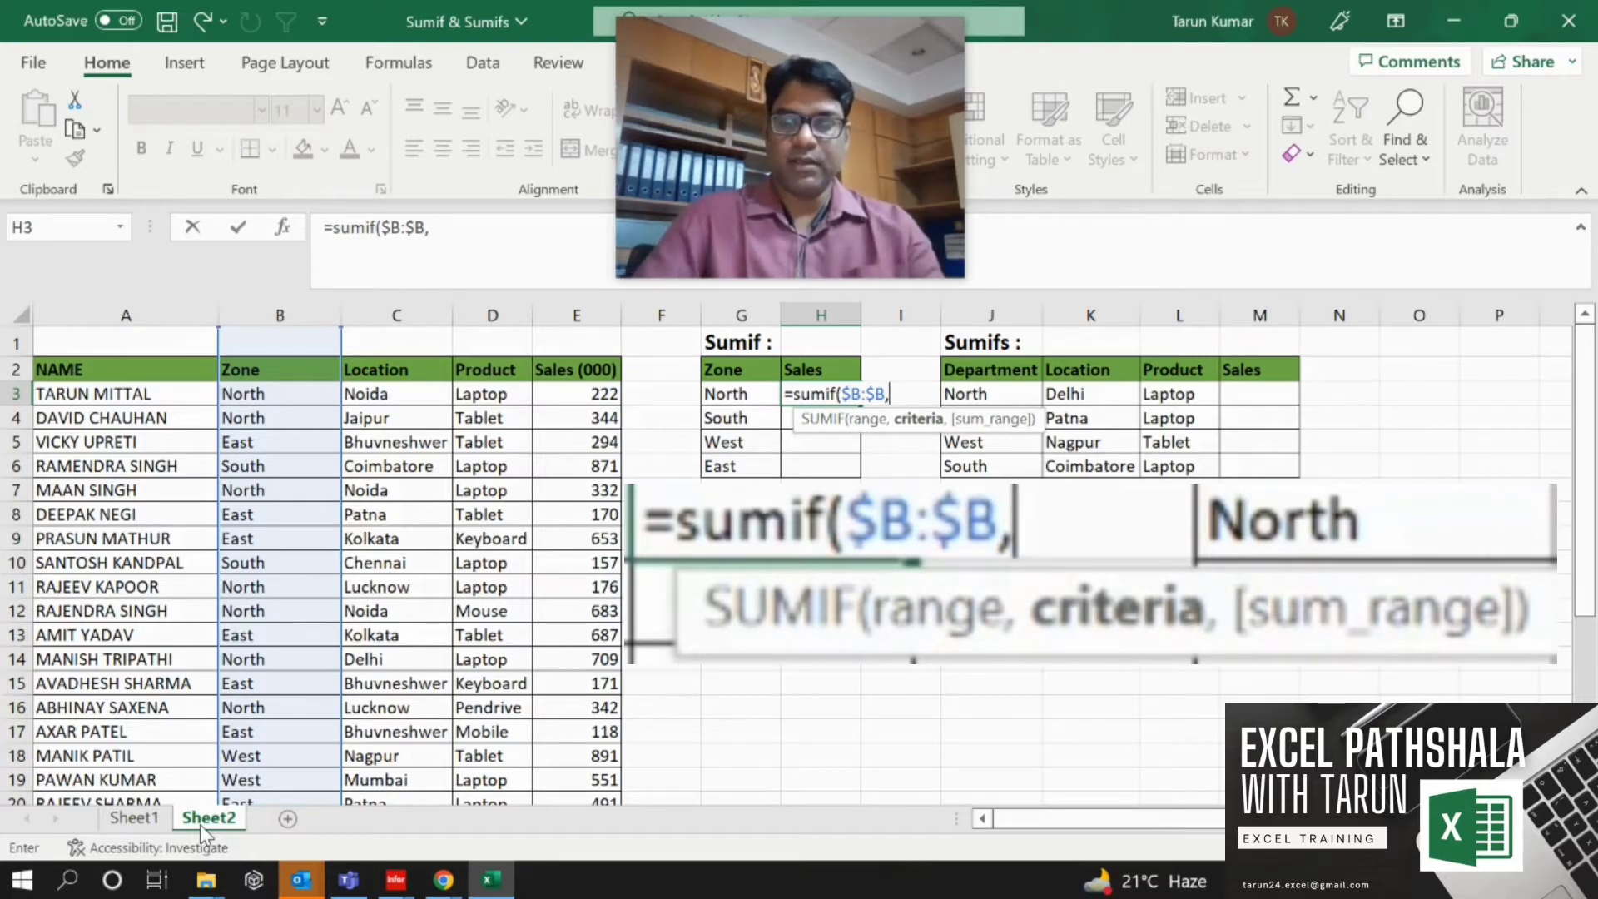
{"action": "type", "text": "\""}
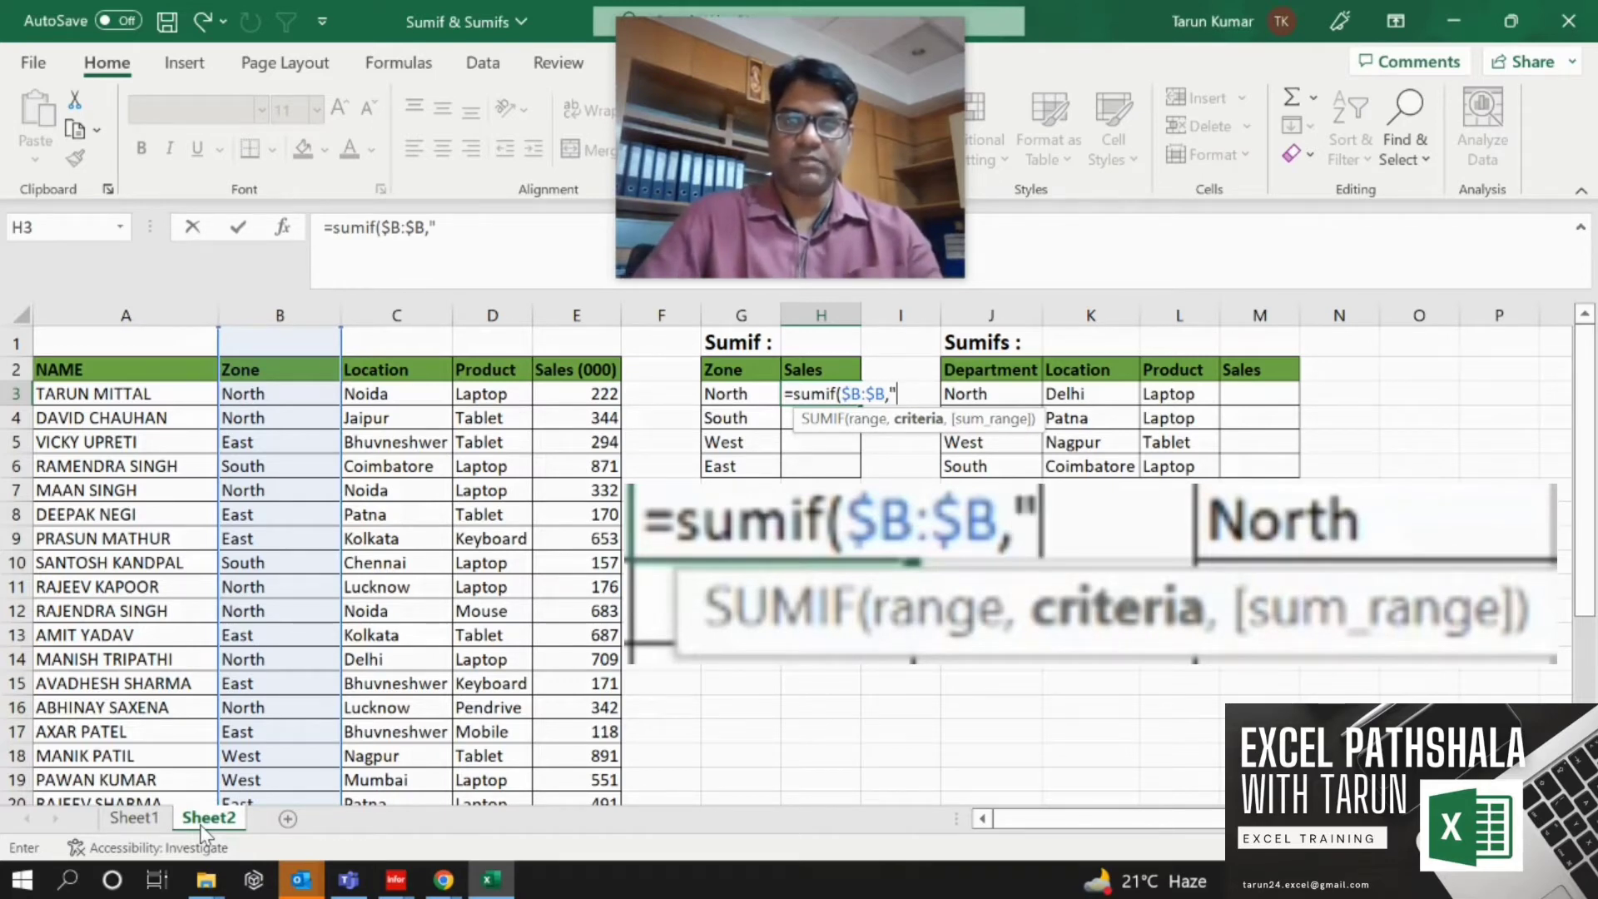
{"action": "type", "text": "North"}
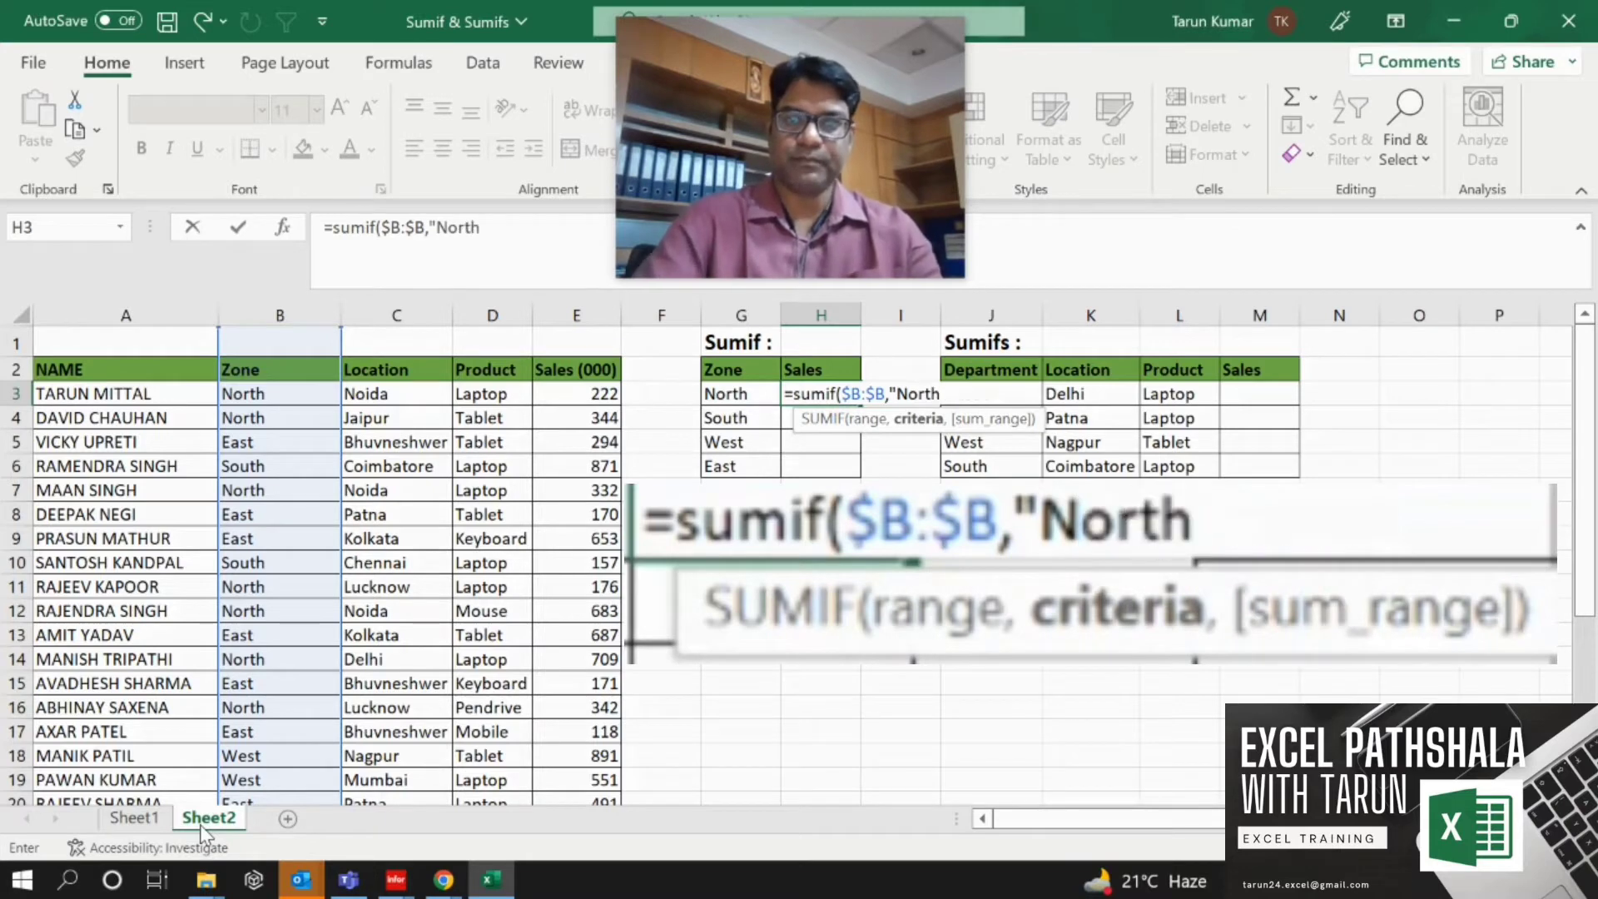
{"action": "type", "text": "\""}
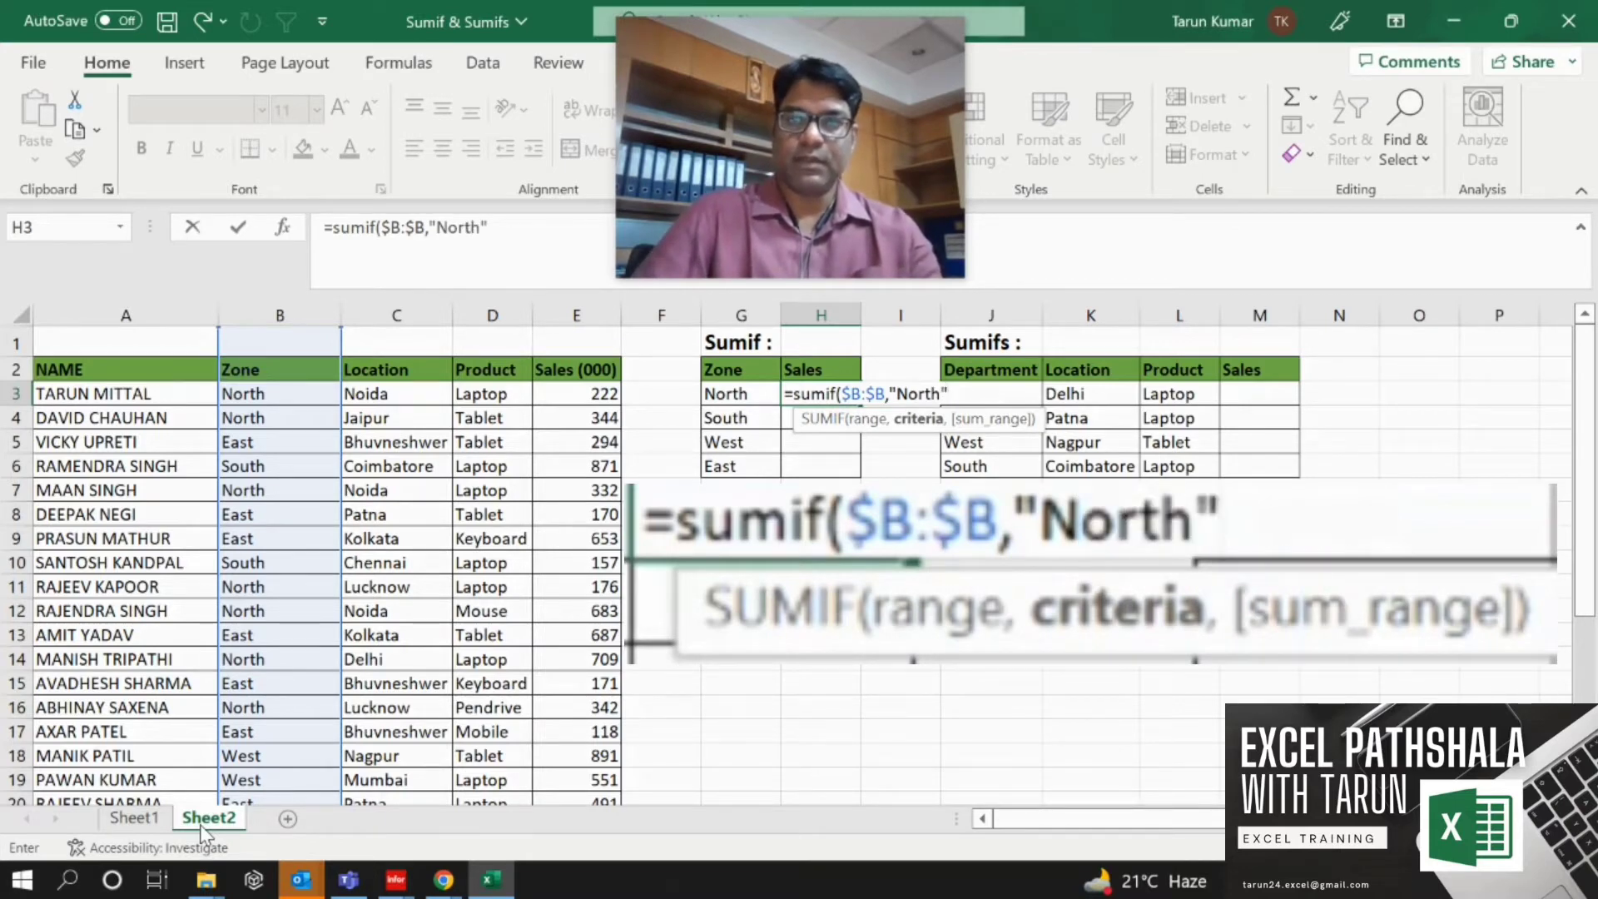
{"action": "key", "text": "BackSpace"}
{"action": "key", "text": "BackSpace"}
{"action": "key", "text": "BackSpace"}
{"action": "key", "text": "BackSpace"}
{"action": "key", "text": "BackSpace"}
{"action": "key", "text": "BackSpace"}
{"action": "key", "text": "BackSpace"}
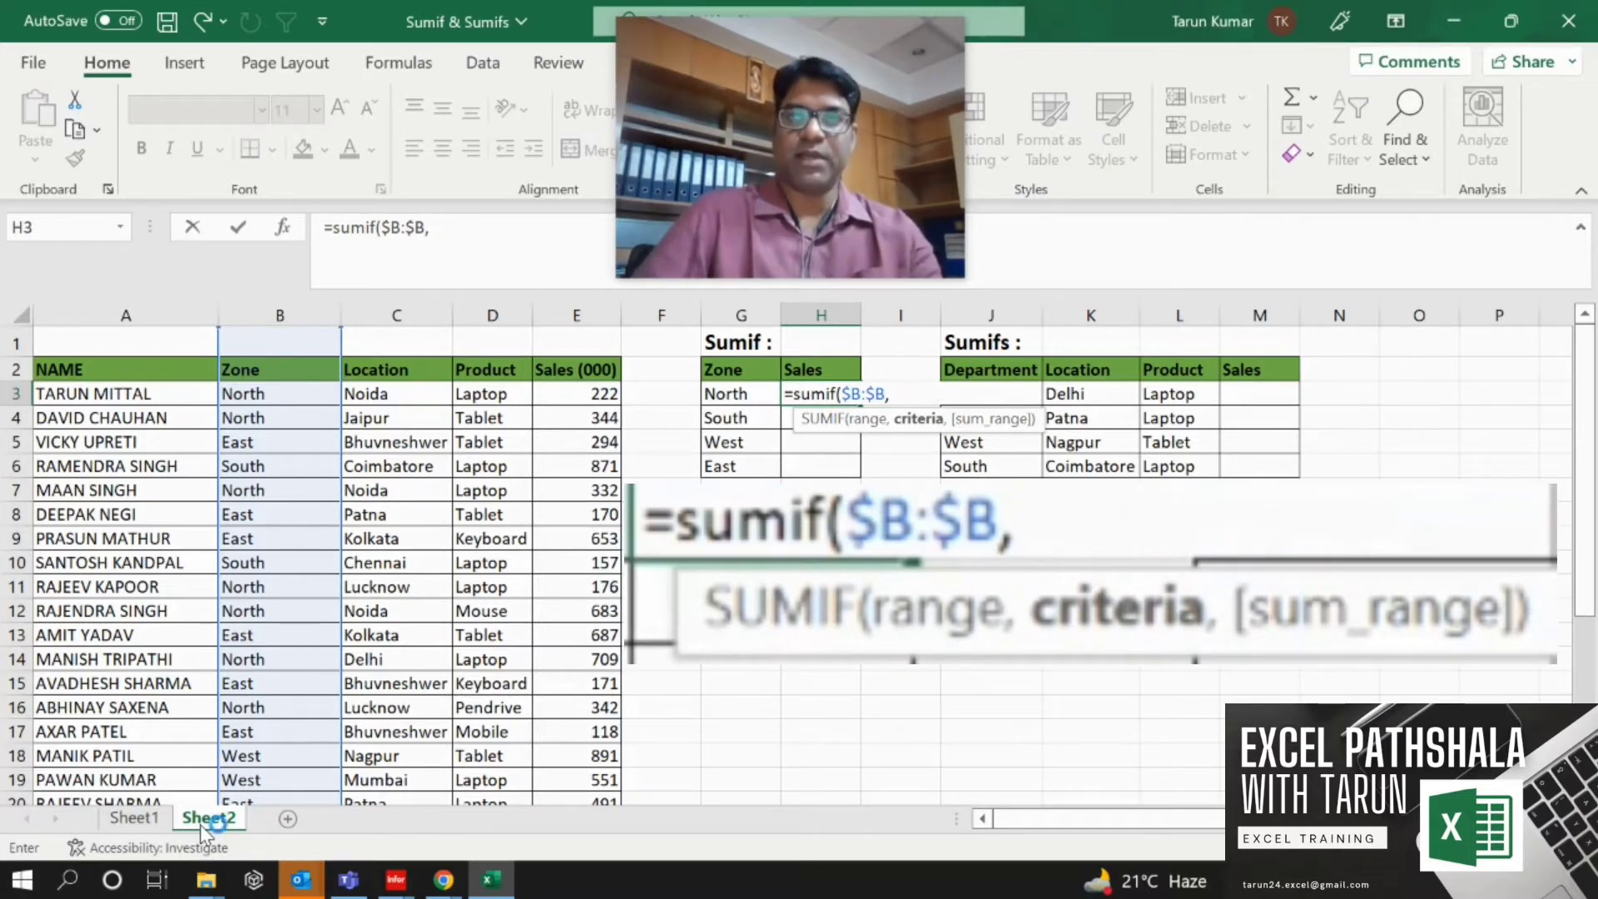
Complete the SUMIF in H3 with G3 as criteria and absolute column $E:$E as sum range.
{"action": "key", "text": "Left"}
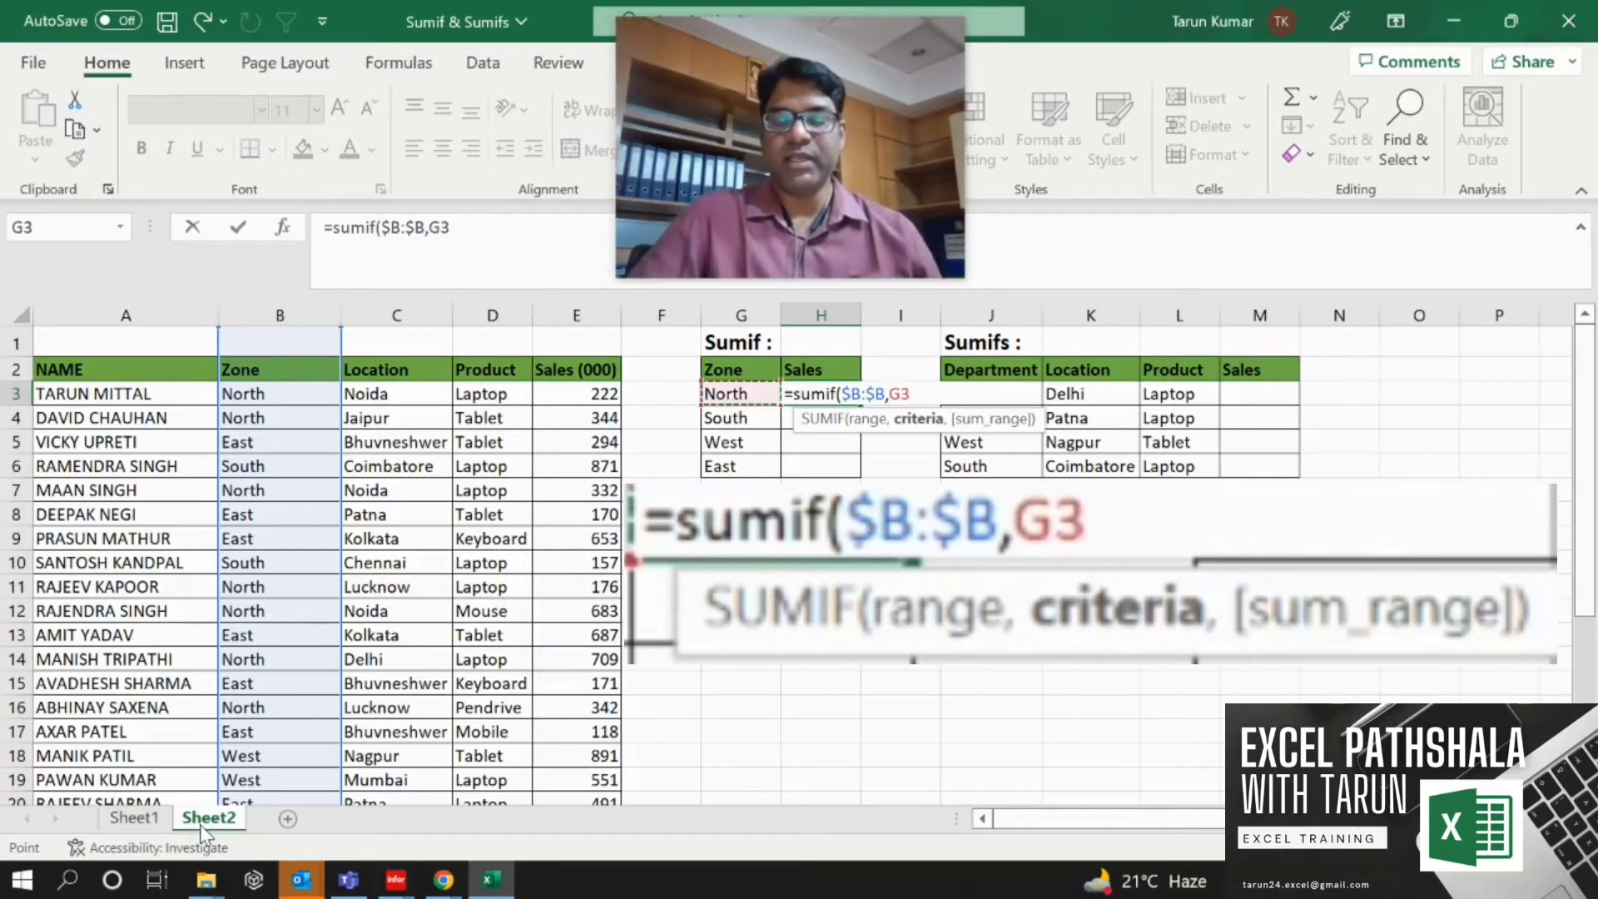
{"action": "type", "text": ","}
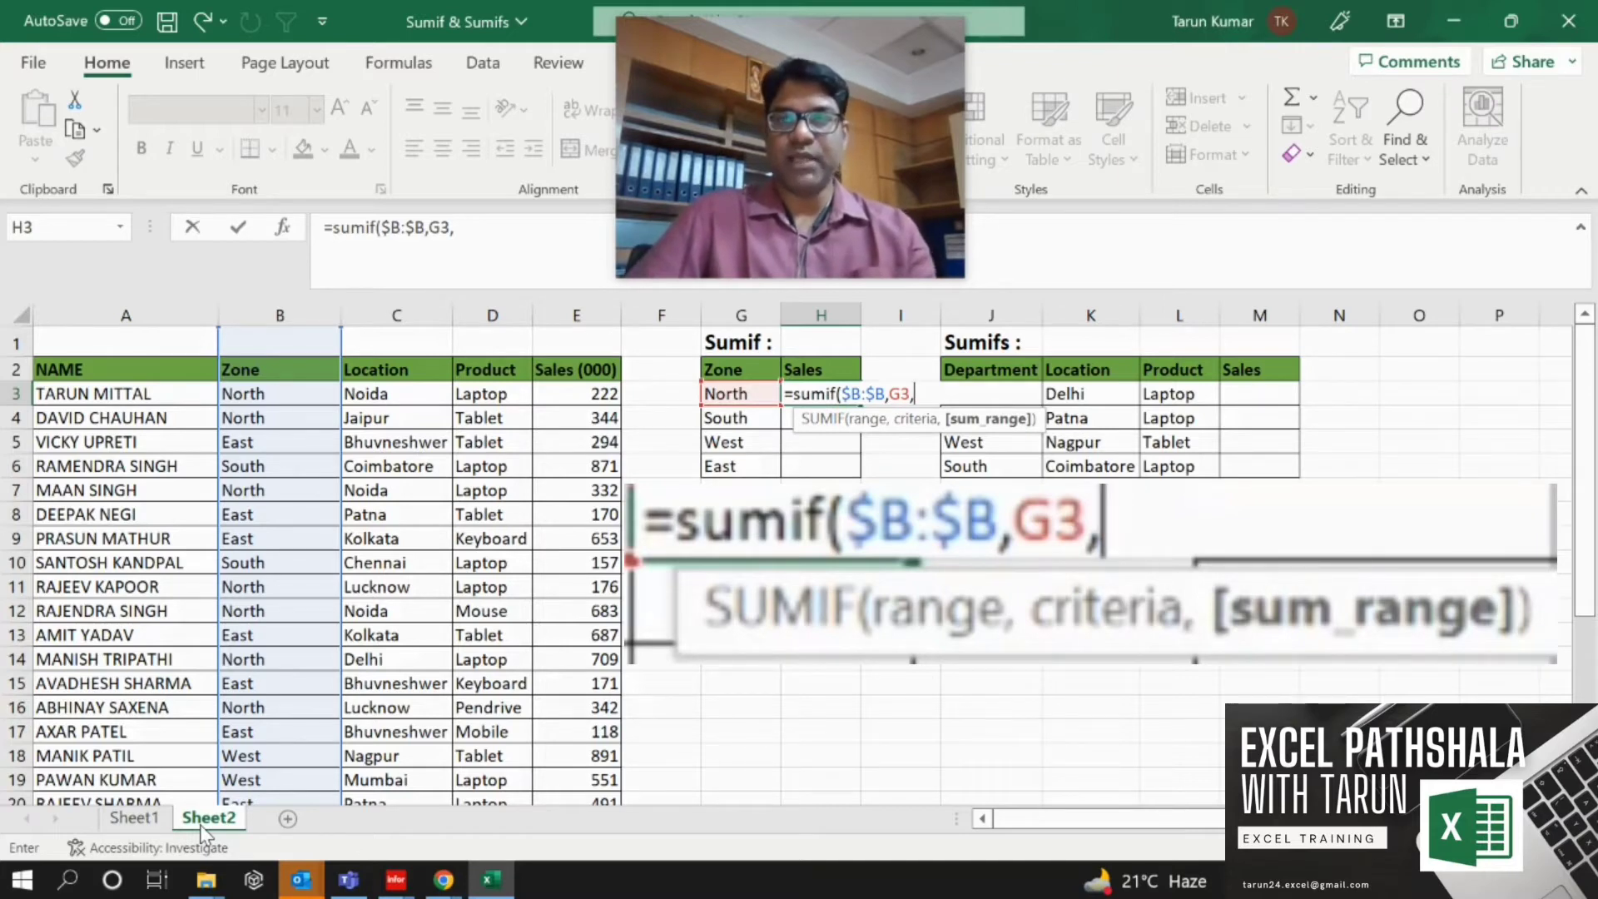
{"action": "key", "text": "Left"}
{"action": "key", "text": "Left"}
{"action": "key", "text": "Left"}
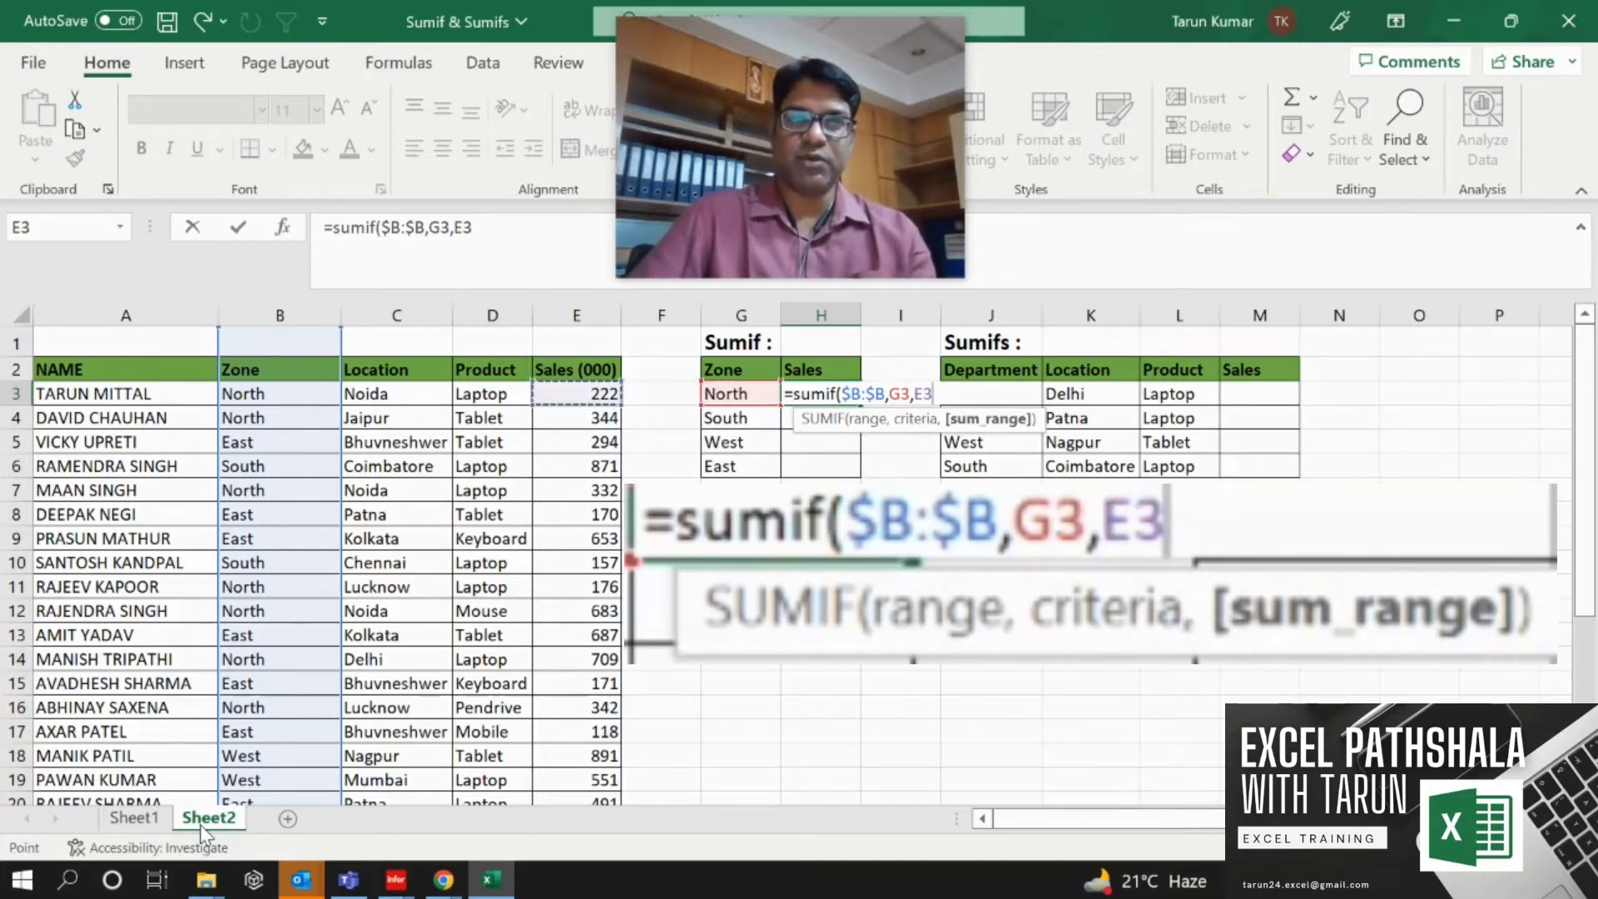
{"action": "key", "text": "ctrl+space"}
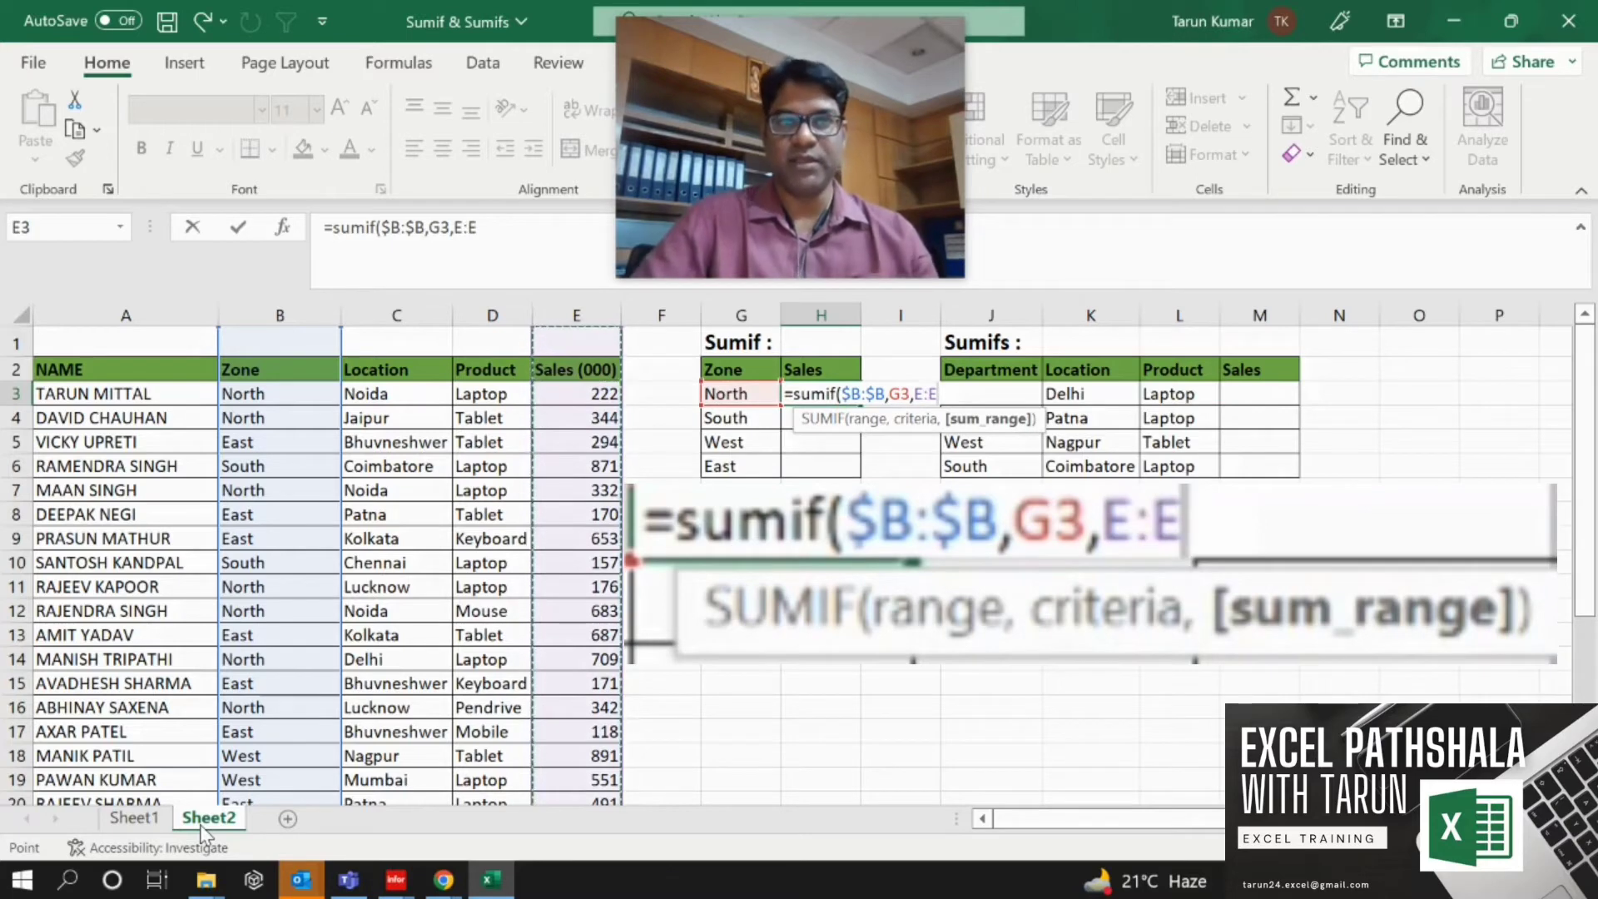
{"action": "key", "text": "F4"}
{"action": "key", "text": "Return"}
Fill the SUMIF formula down from H3 to H6 for the remaining zones.
{"action": "key", "text": "Up"}
{"action": "key", "text": "shift+Down"}
{"action": "key", "text": "shift+Down"}
{"action": "key", "text": "shift+Down"}
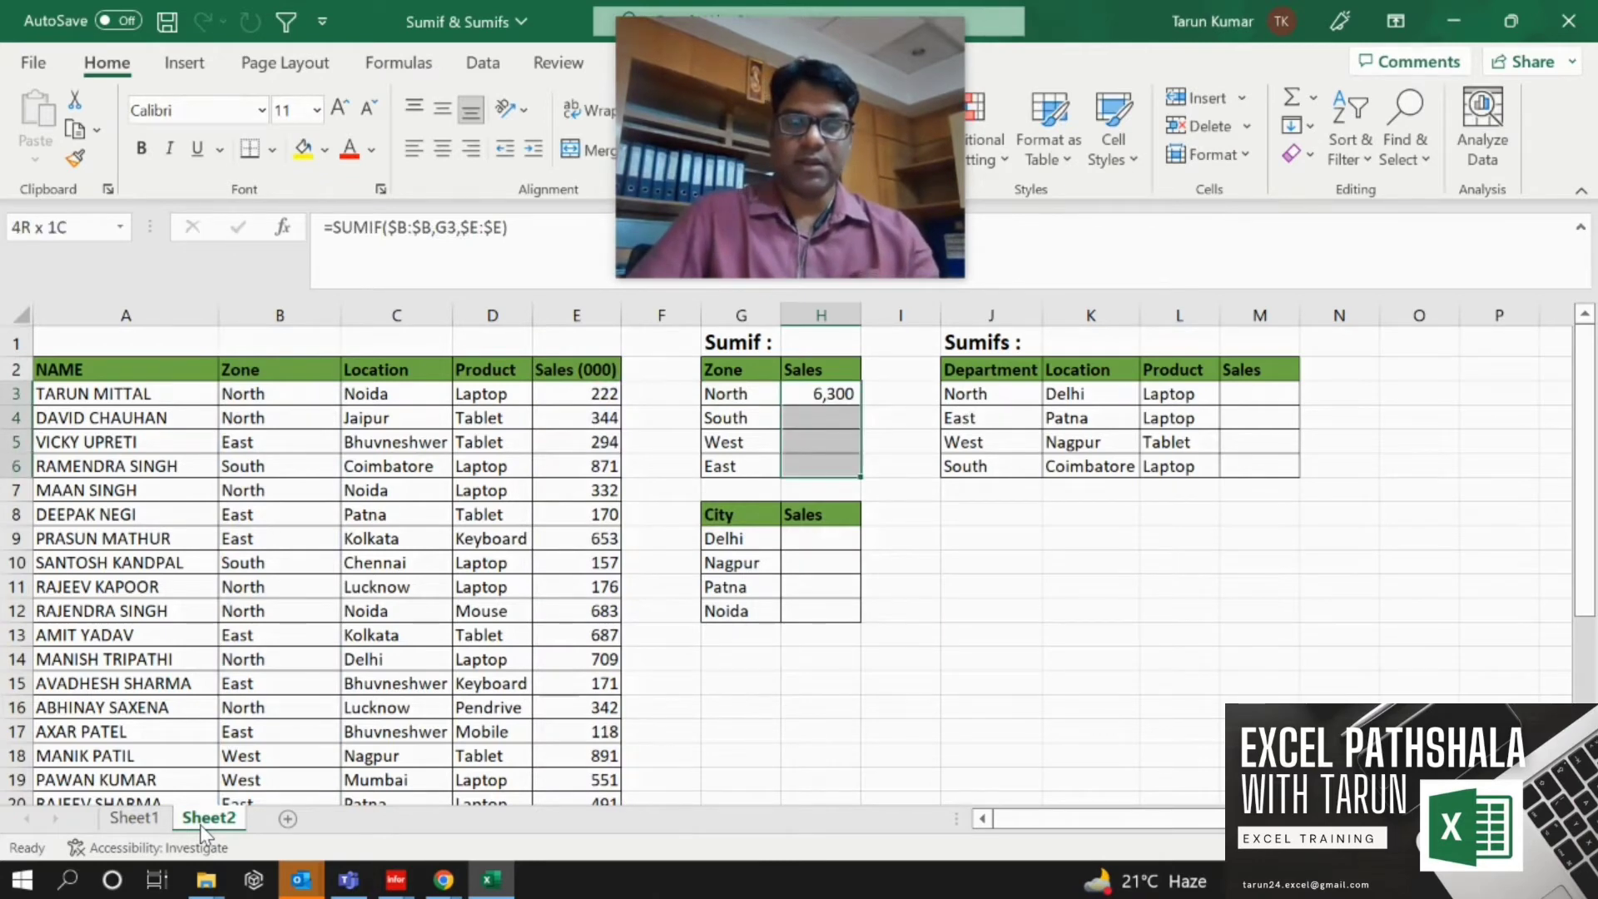
{"action": "key", "text": "ctrl+d"}
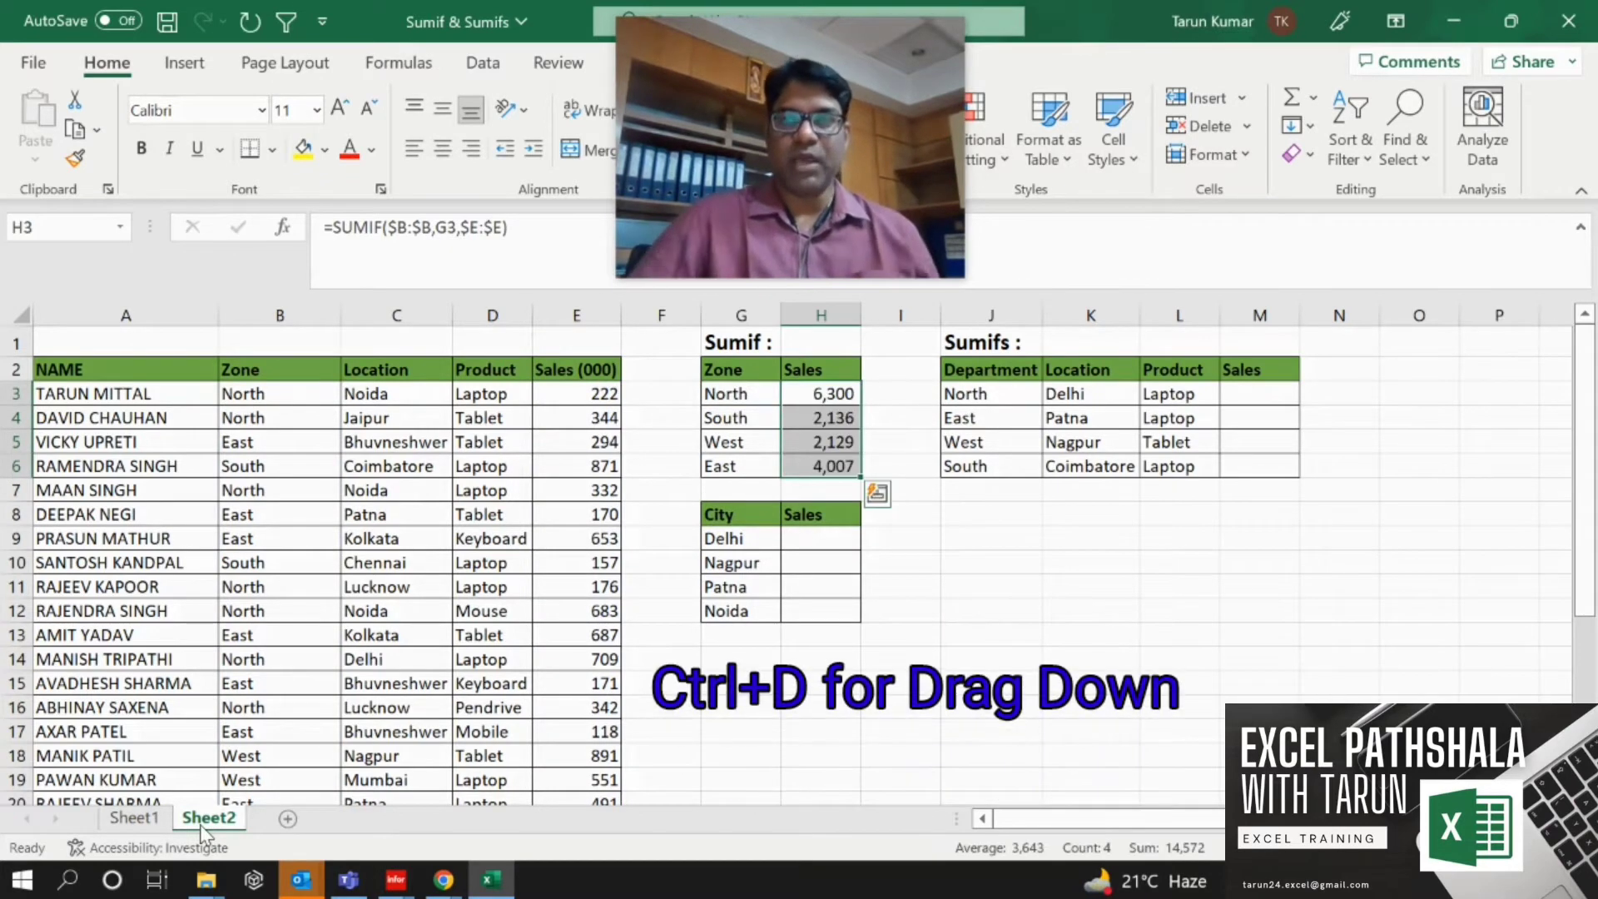
{"action": "key", "text": "shift+Up"}
{"action": "key", "text": "shift+Up"}
{"action": "key", "text": "shift+Up"}
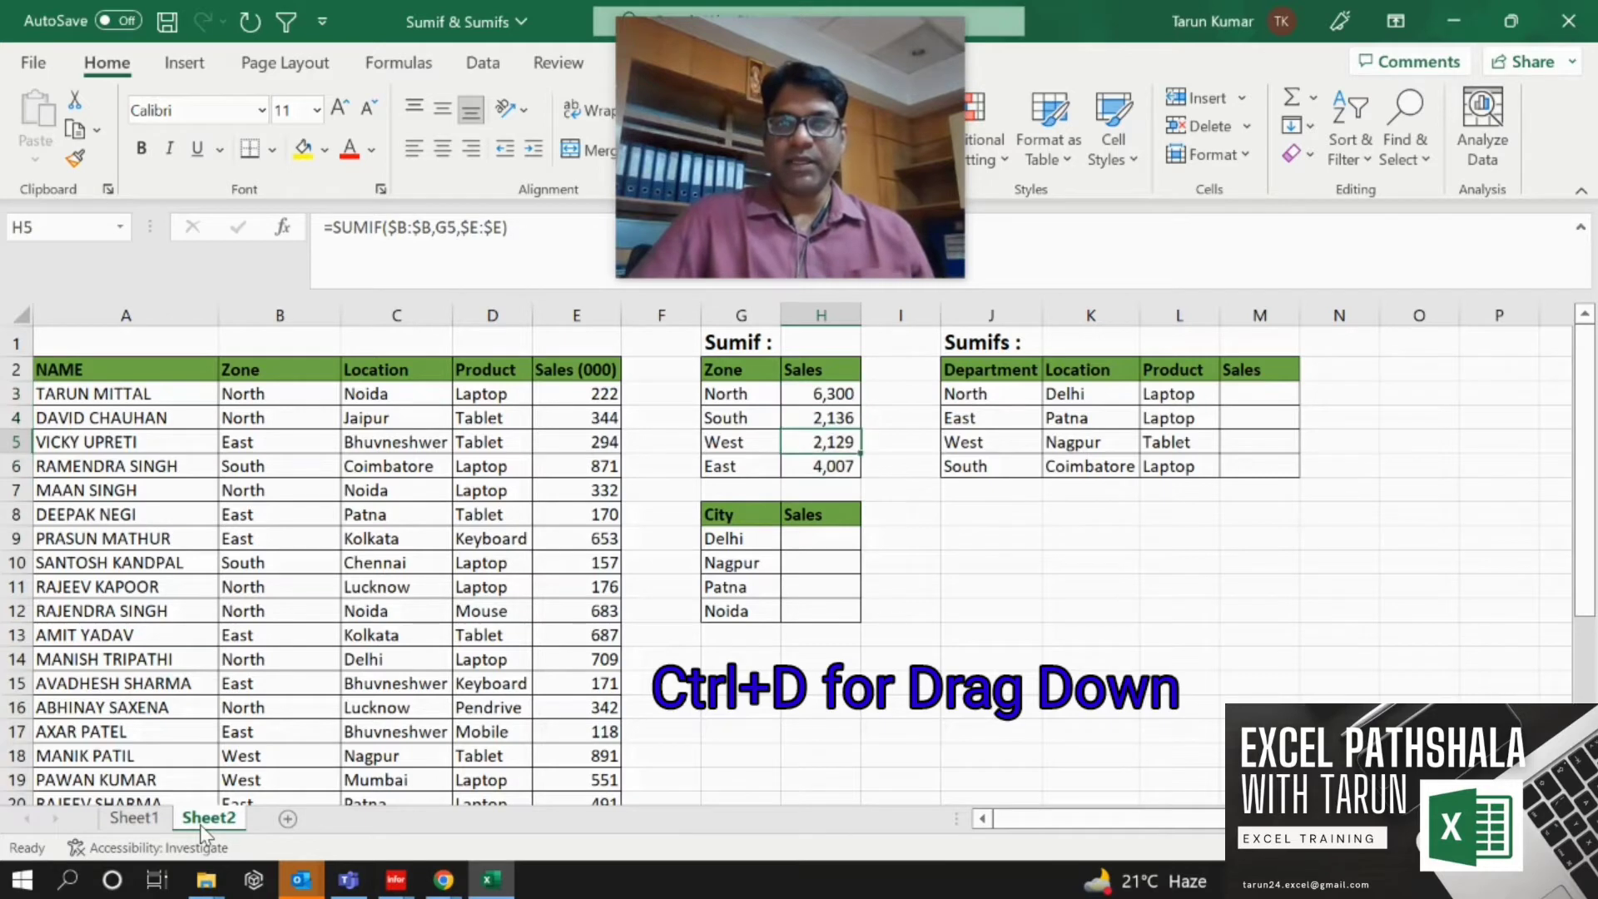
{"action": "key", "text": "shift+Down"}
{"action": "key", "text": "shift+Down"}
{"action": "key", "text": "shift+Down"}
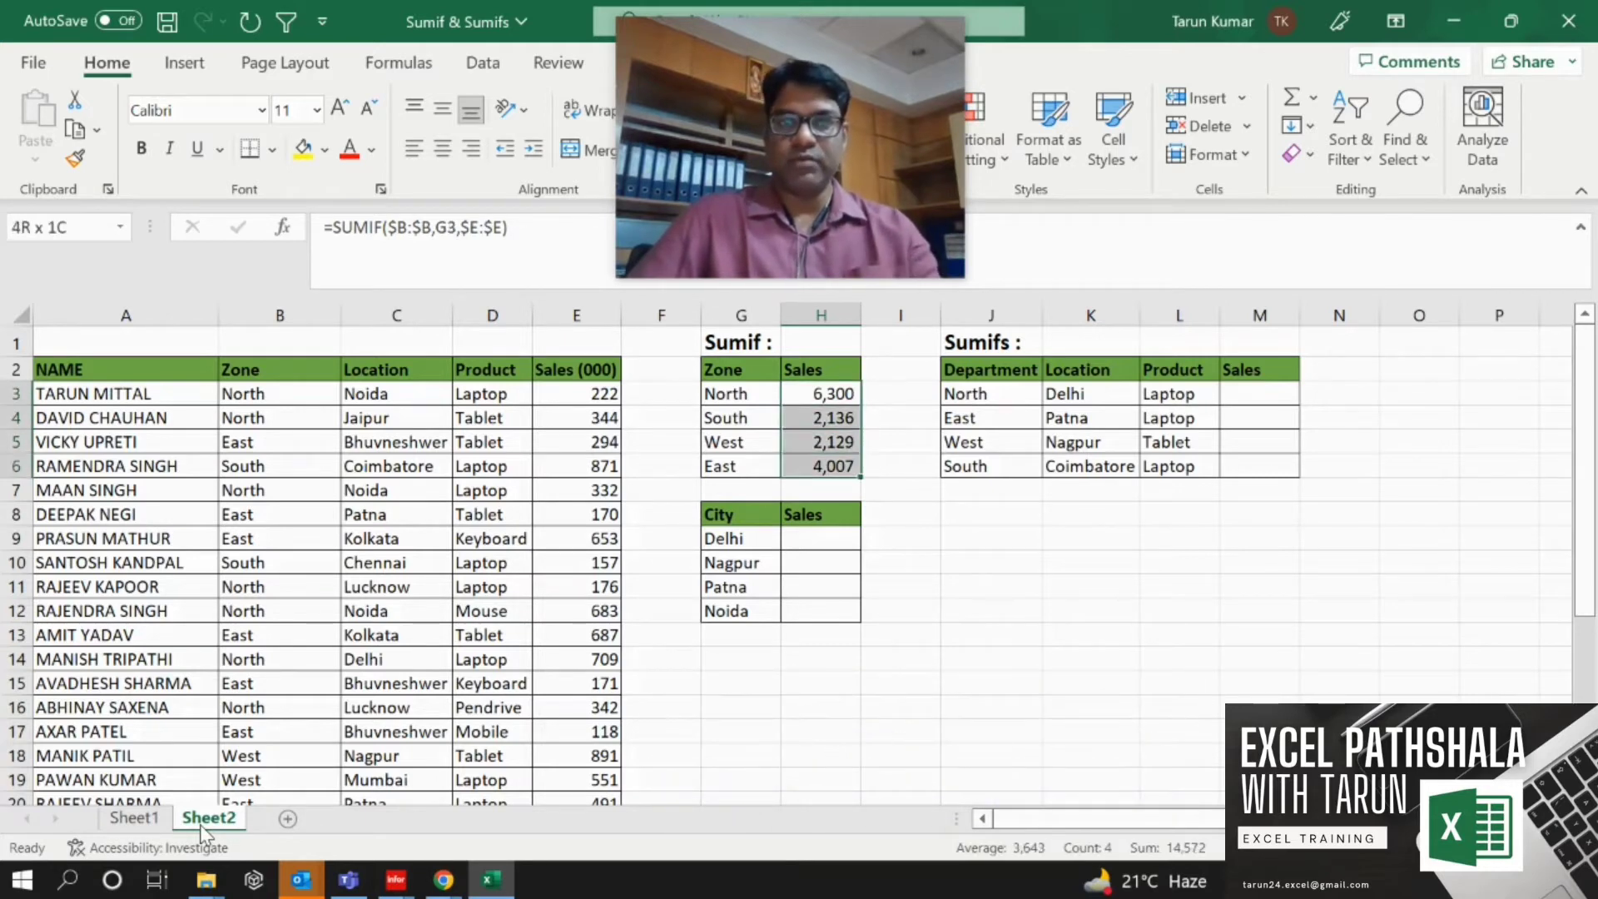
{"action": "key", "text": "Left"}
{"action": "key", "text": "Left"}
{"action": "key", "text": "Left"}
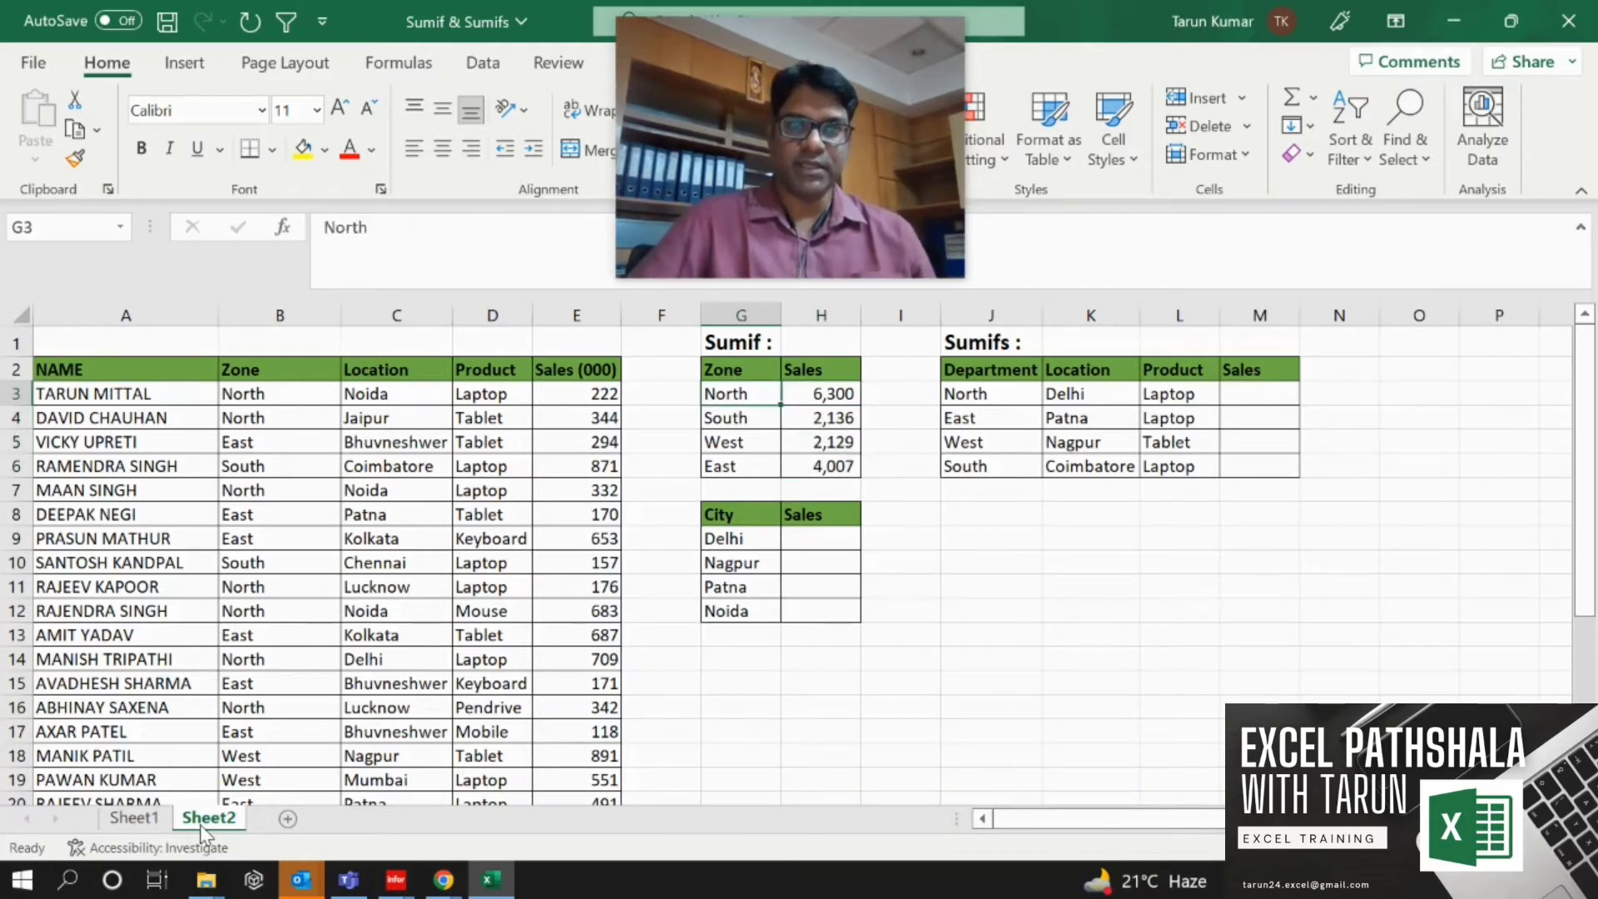
{"action": "key", "text": "Right"}
{"action": "key", "text": "Right"}
{"action": "key", "text": "Right"}
{"action": "key", "text": "shift+Down"}
{"action": "key", "text": "shift+Down"}
{"action": "key", "text": "shift+Down"}
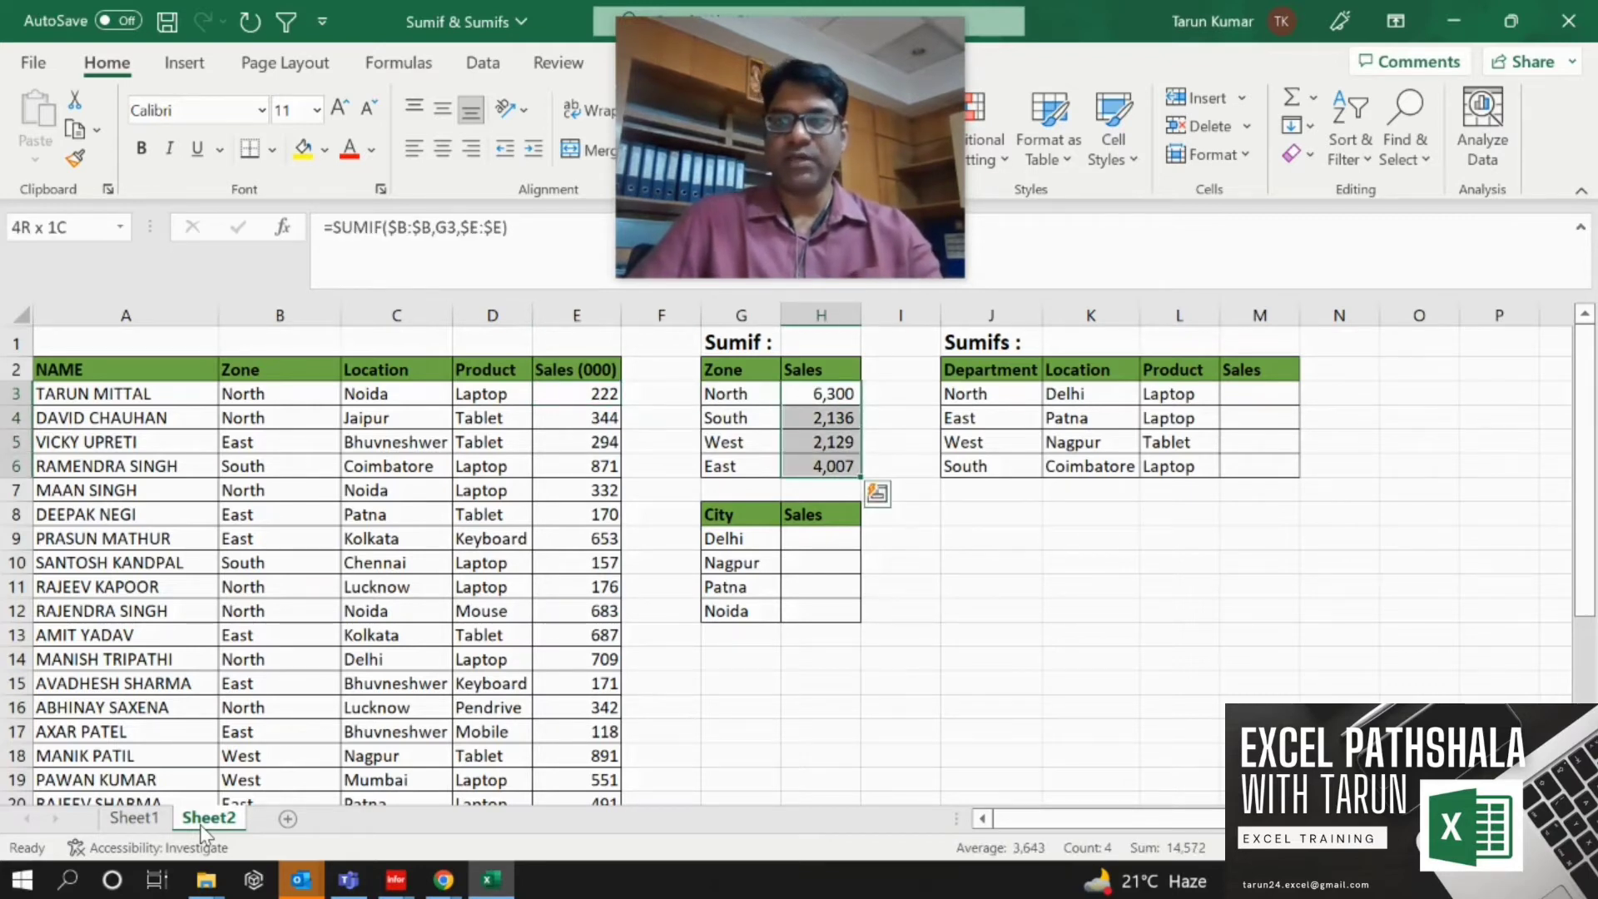
Examine how far the Sales (000) data column extends down the sheet.
{"action": "key", "text": "Left"}
{"action": "key", "text": "Left"}
{"action": "key", "text": "Left"}
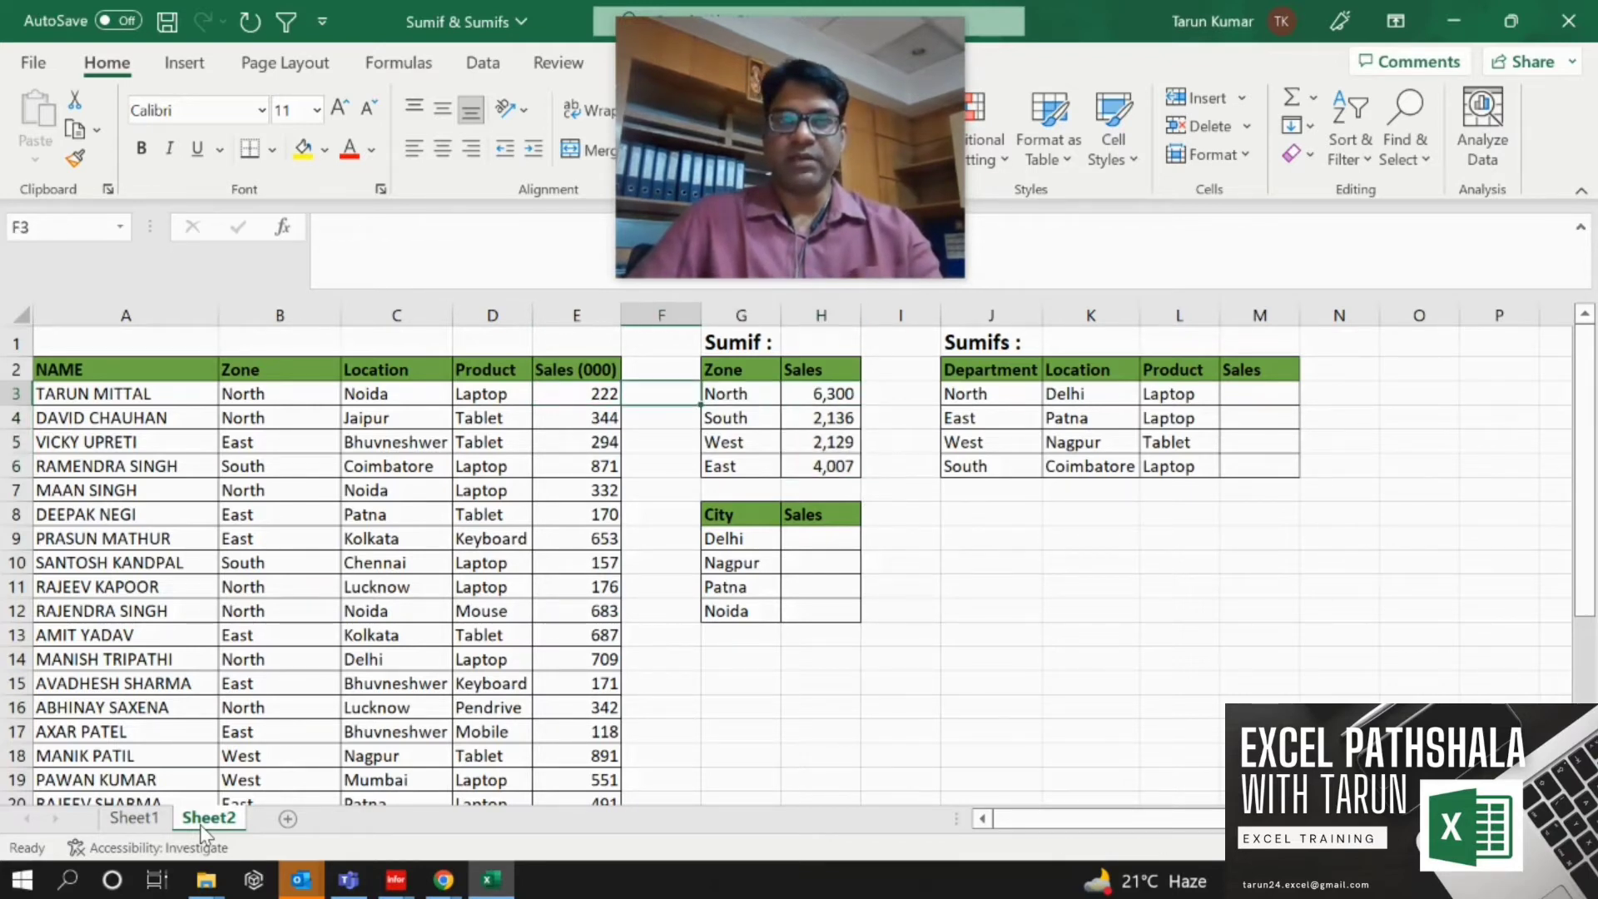
{"action": "key", "text": "ctrl+shift+Down"}
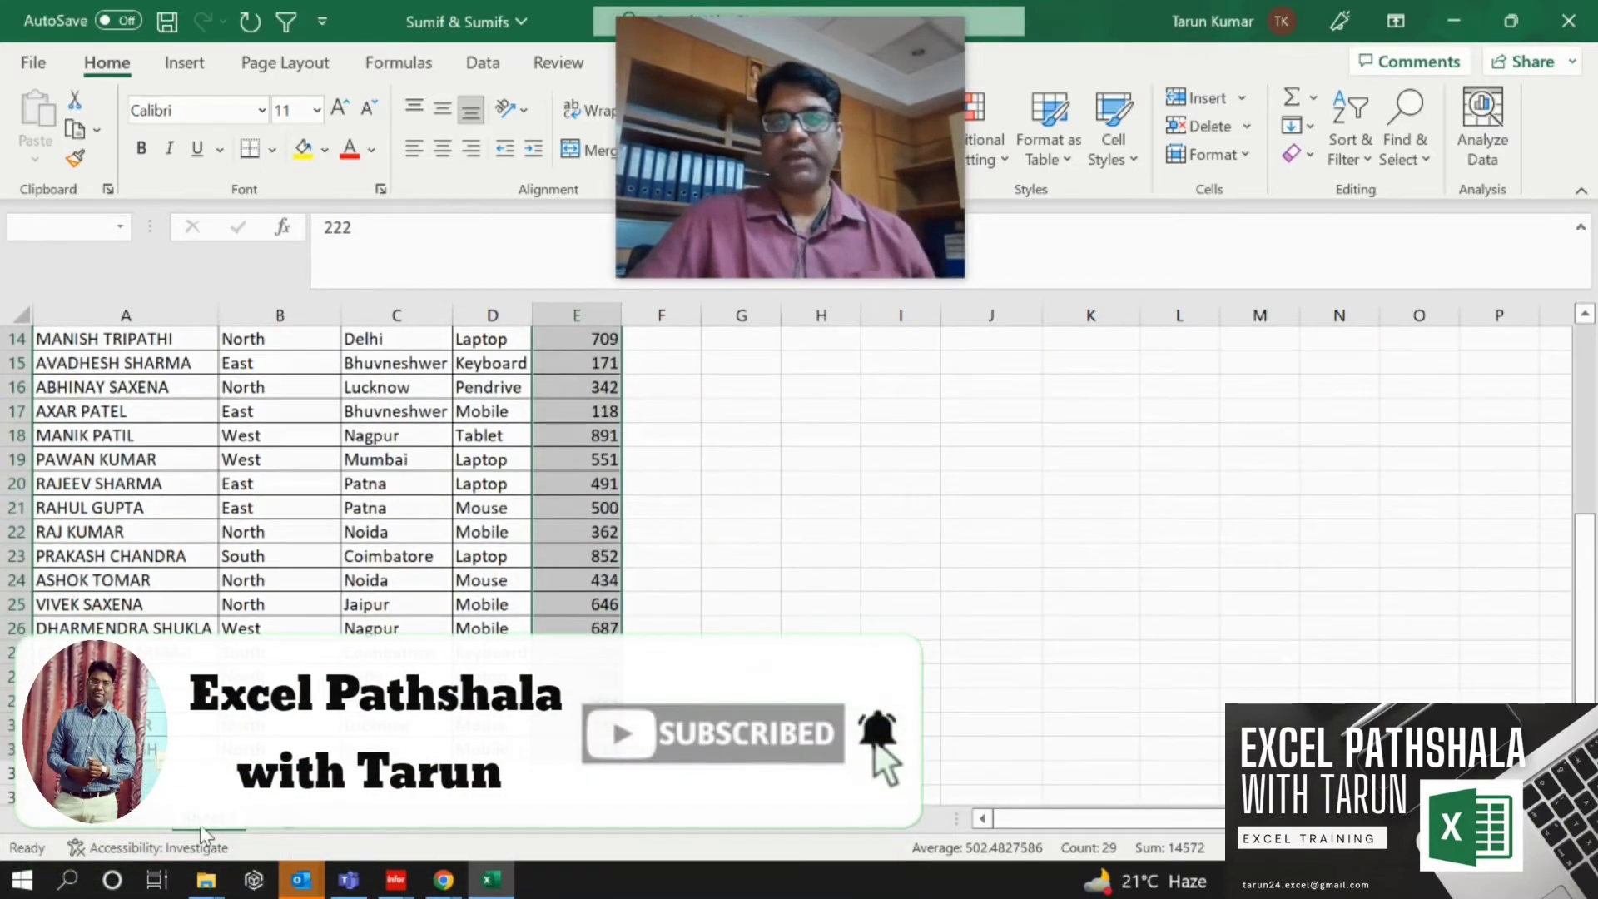
{"action": "key", "text": "ctrl+shift+Up"}
{"action": "key", "text": "Right"}
{"action": "key", "text": "Right"}
{"action": "key", "text": "Right"}
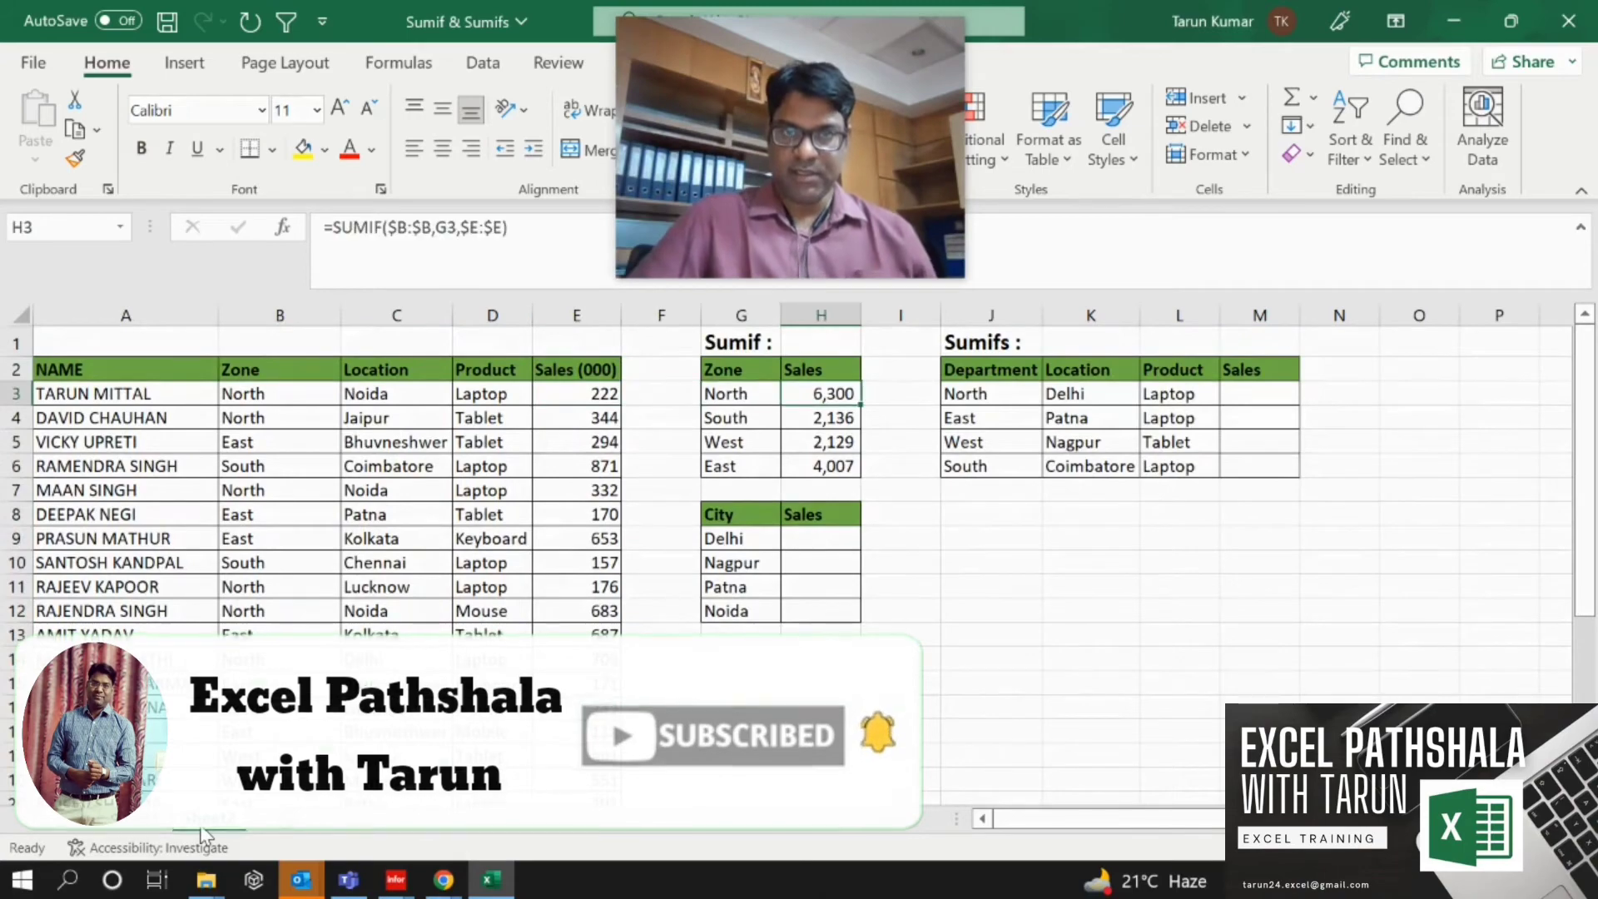
{"action": "key", "text": "Down"}
{"action": "key", "text": "Down"}
{"action": "key", "text": "Down"}
{"action": "key", "text": "Down"}
{"action": "key", "text": "Down"}
{"action": "key", "text": "Down"}
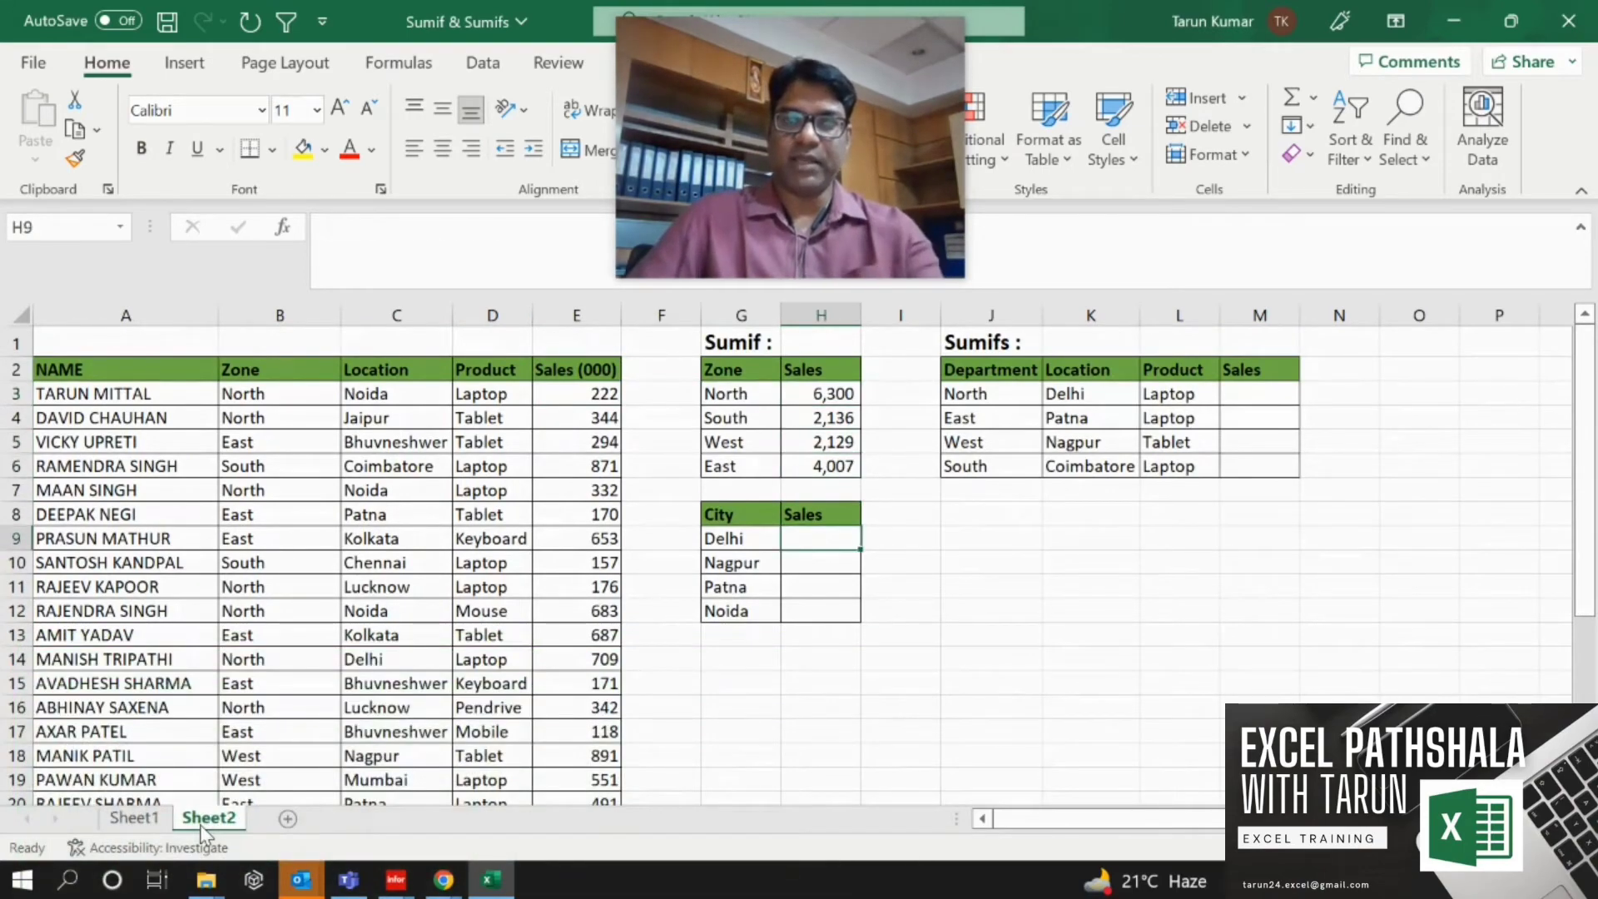
Start a SUMIF formula in H9 for the Delhi row of the City table.
{"action": "type", "text": "=sum("}
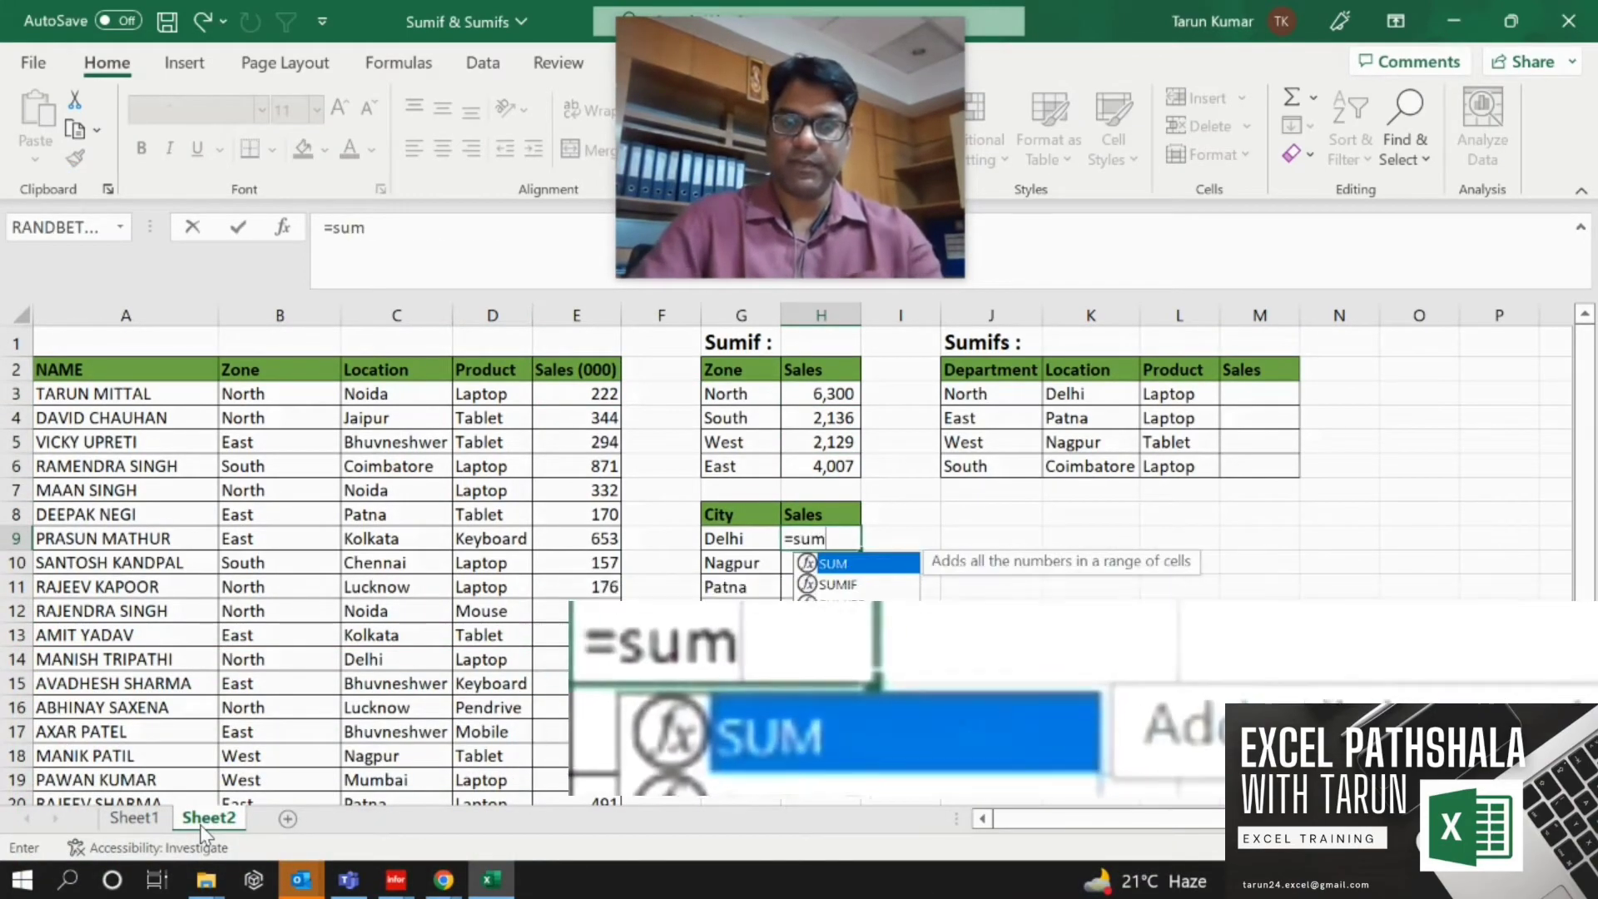
{"action": "key", "text": "Left"}
{"action": "key", "text": "Left"}
{"action": "key", "text": "Left"}
{"action": "key", "text": "Left"}
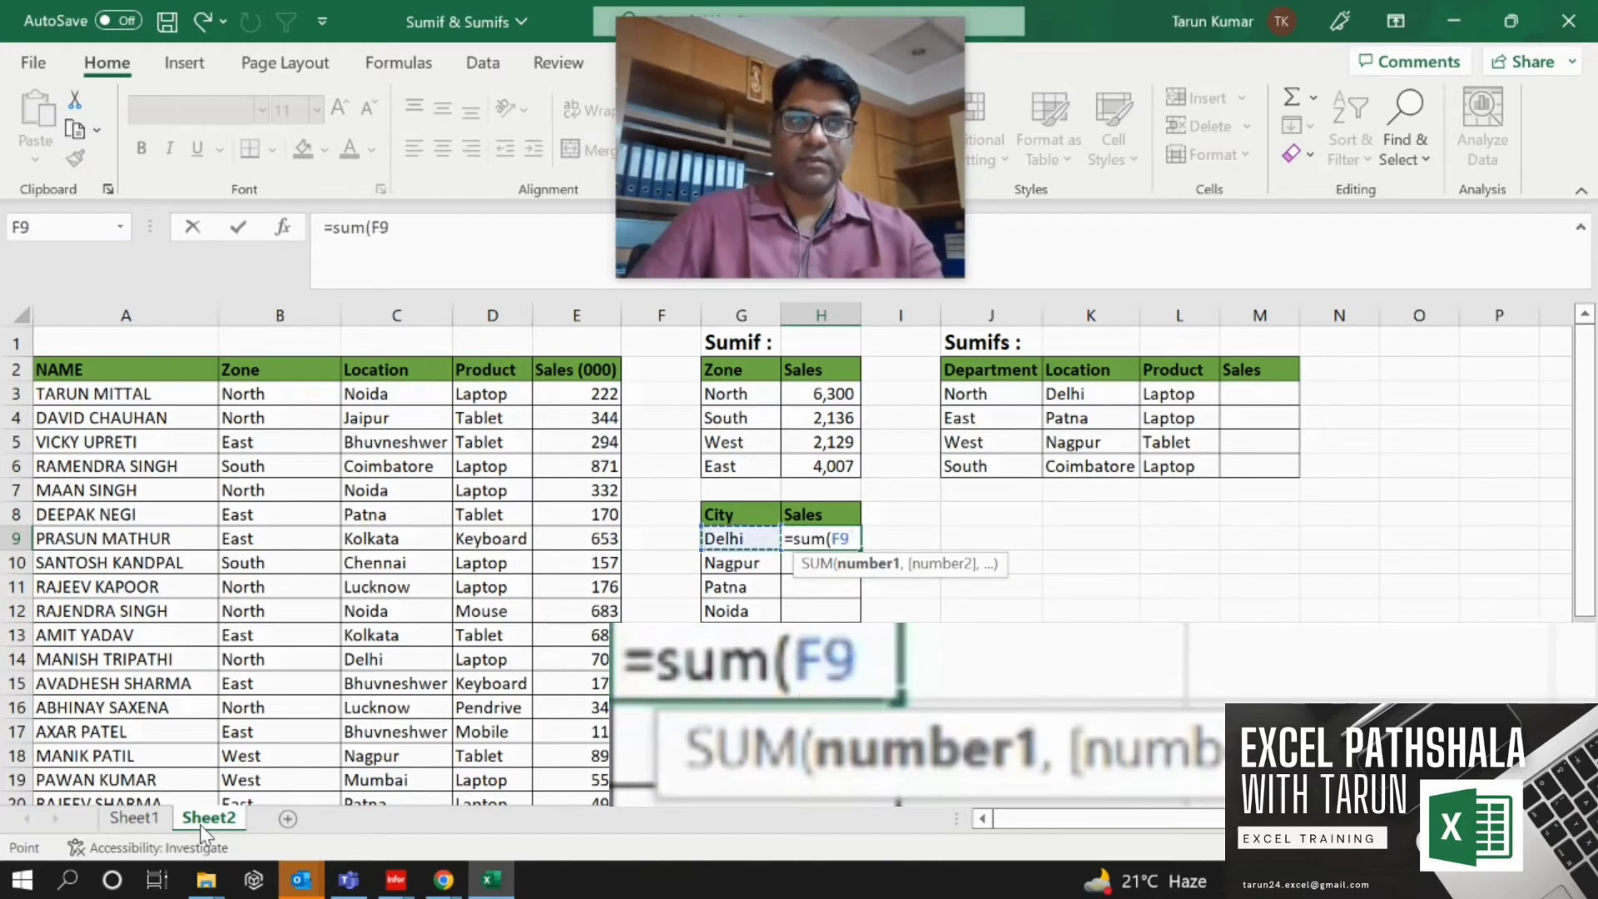
{"action": "key", "text": "BackSpace"}
{"action": "key", "text": "BackSpace"}
{"action": "key", "text": "BackSpace"}
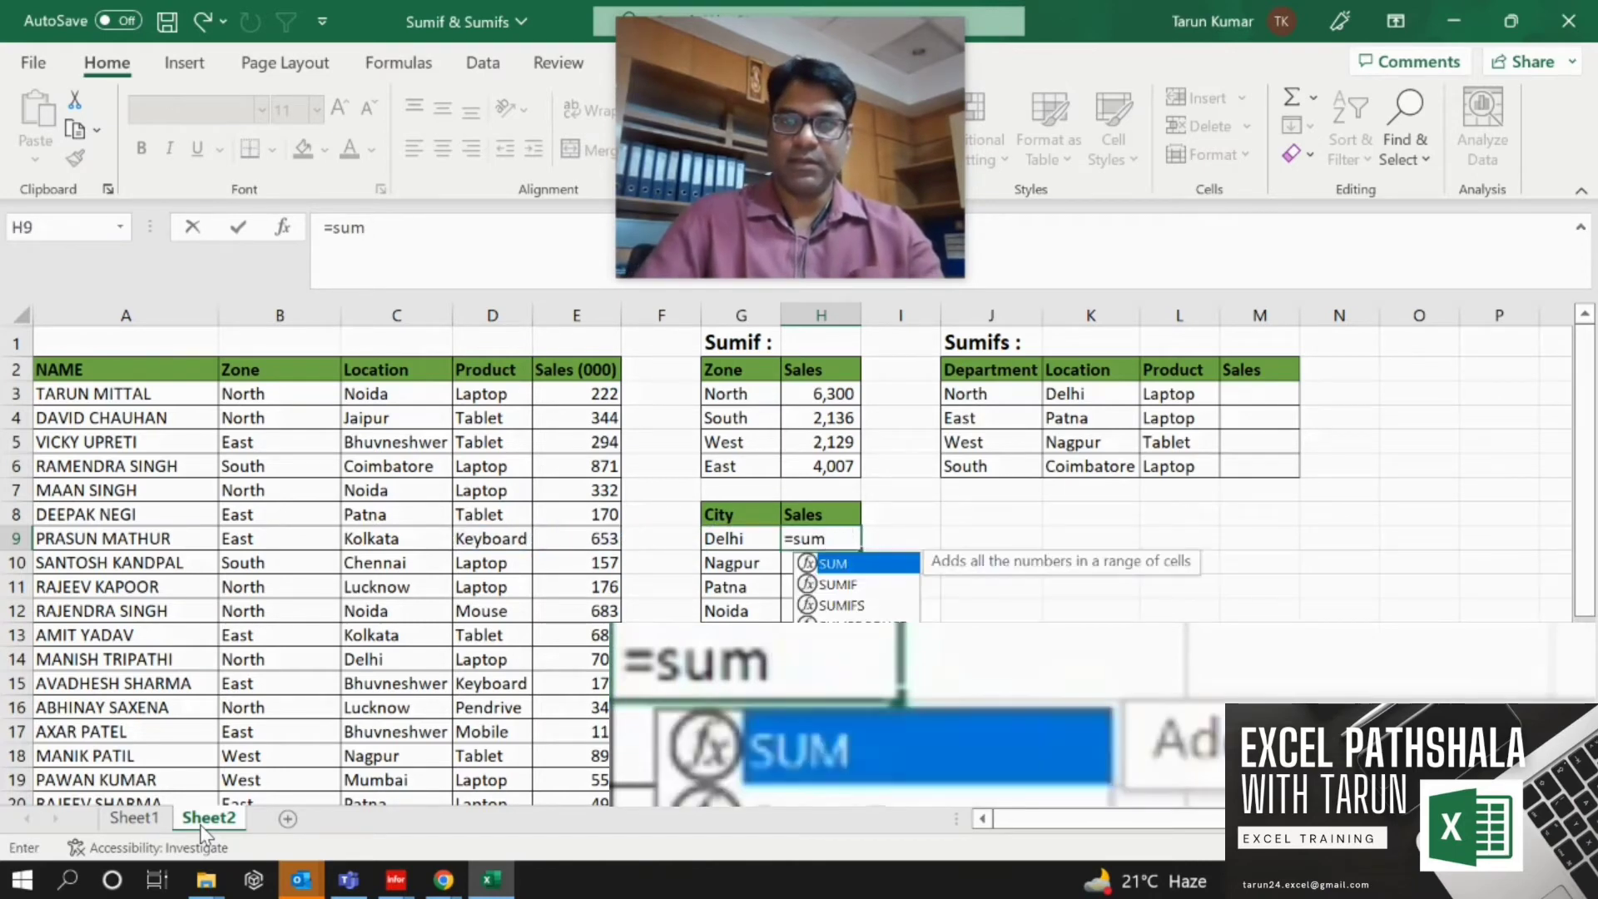
{"action": "type", "text": "if("}
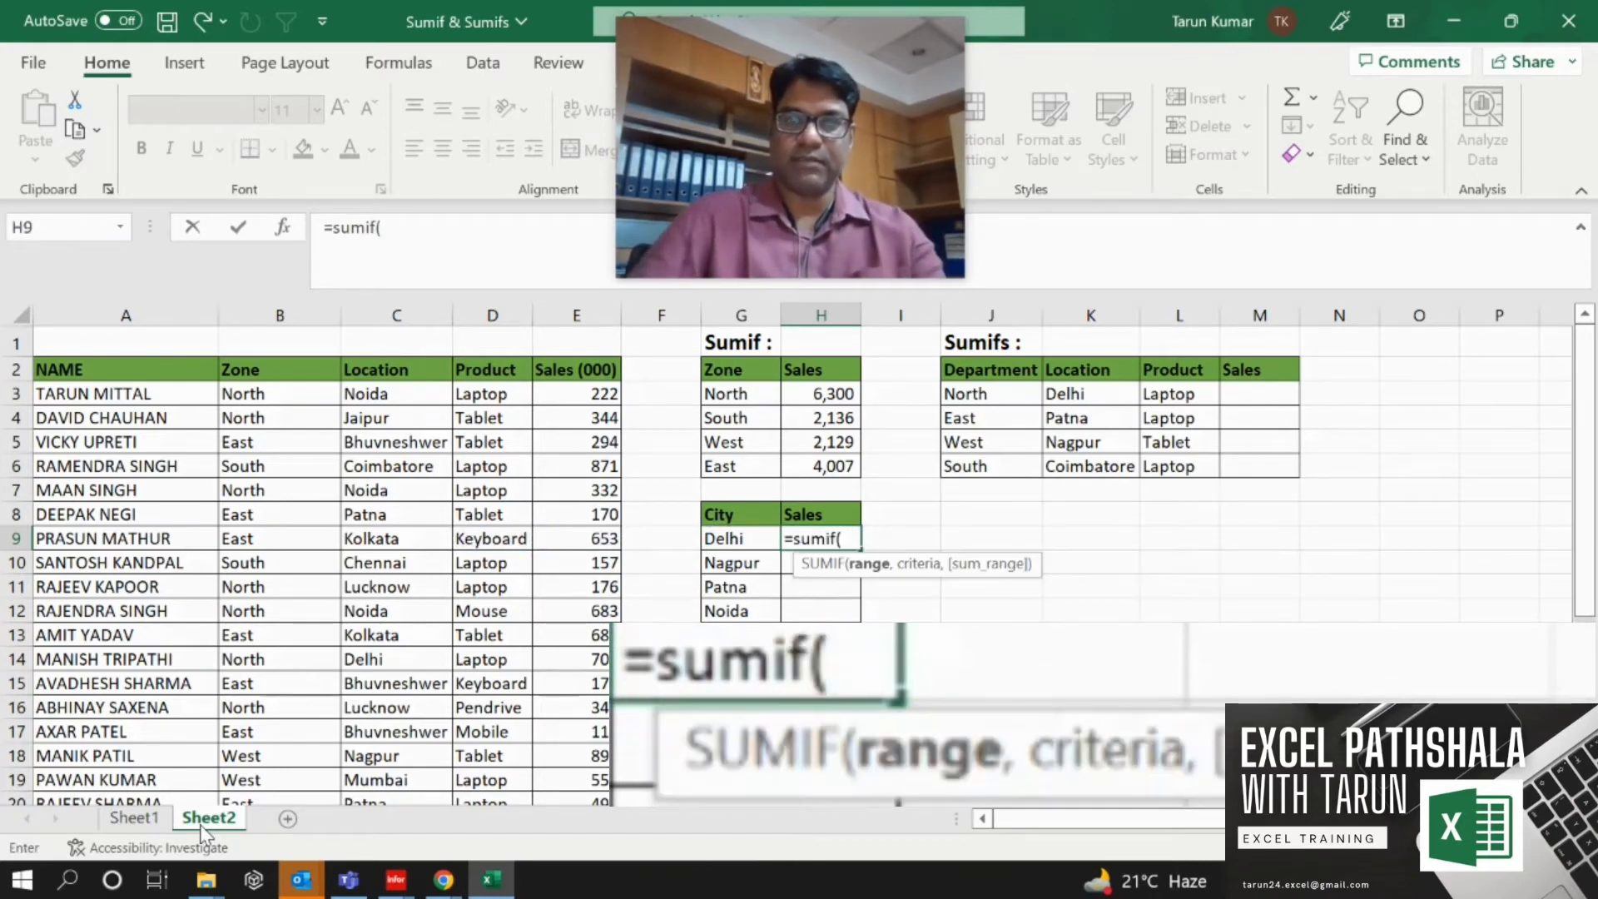
Set the SUMIF range to the whole Location column as an absolute reference $C:$C.
{"action": "key", "text": "Left"}
{"action": "key", "text": "Left"}
{"action": "key", "text": "Left"}
{"action": "key", "text": "Left"}
{"action": "key", "text": "Left"}
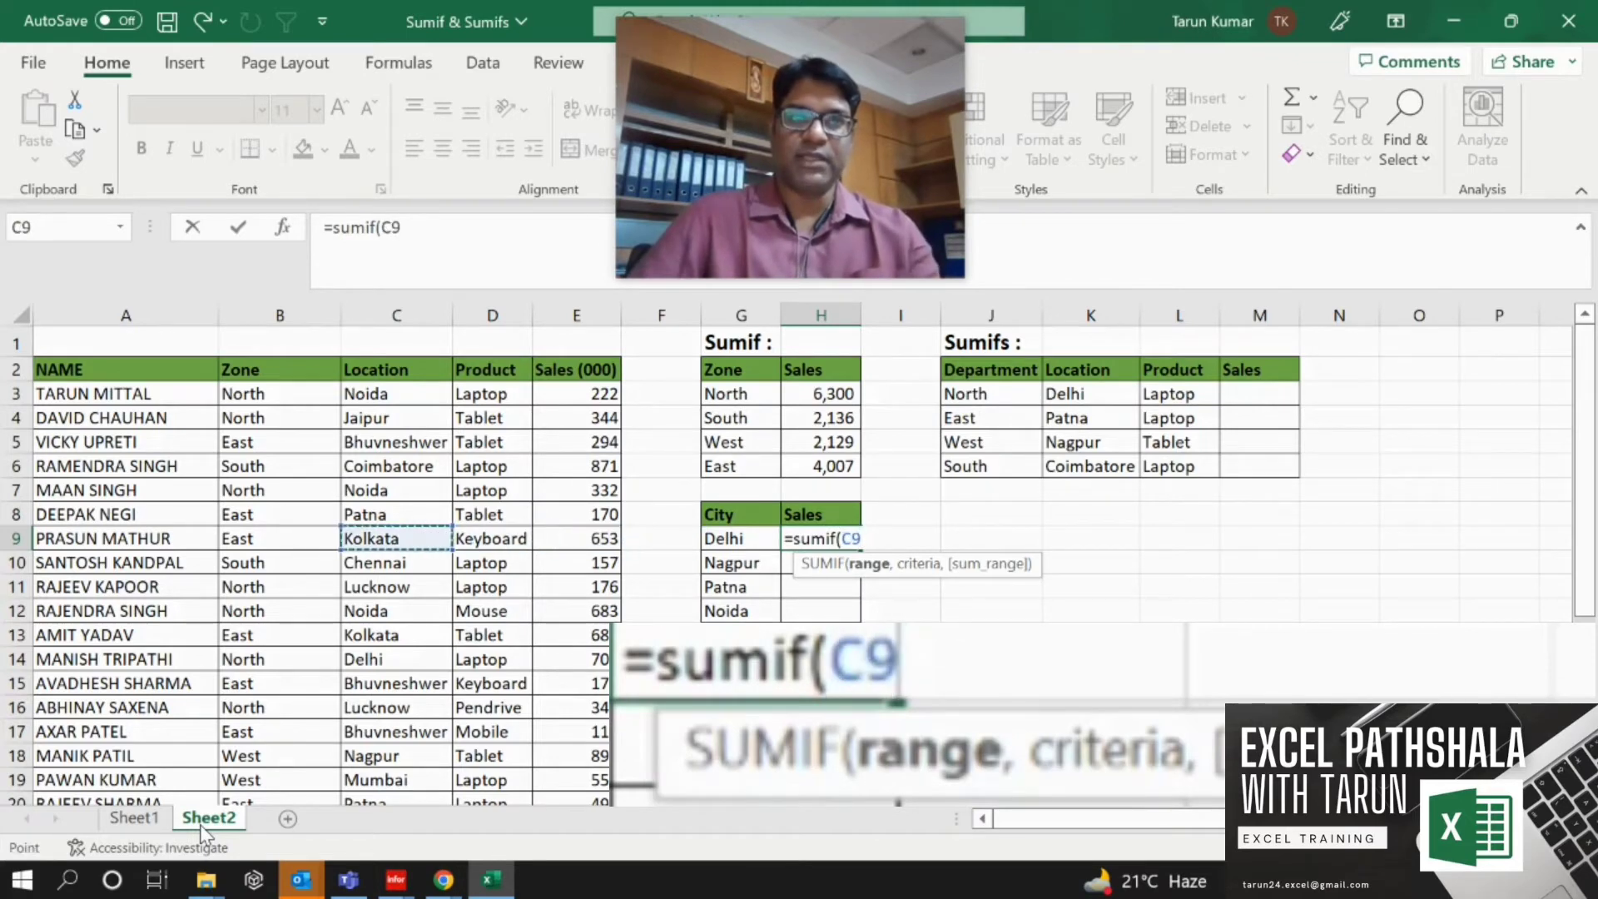
{"action": "key", "text": "ctrl+space"}
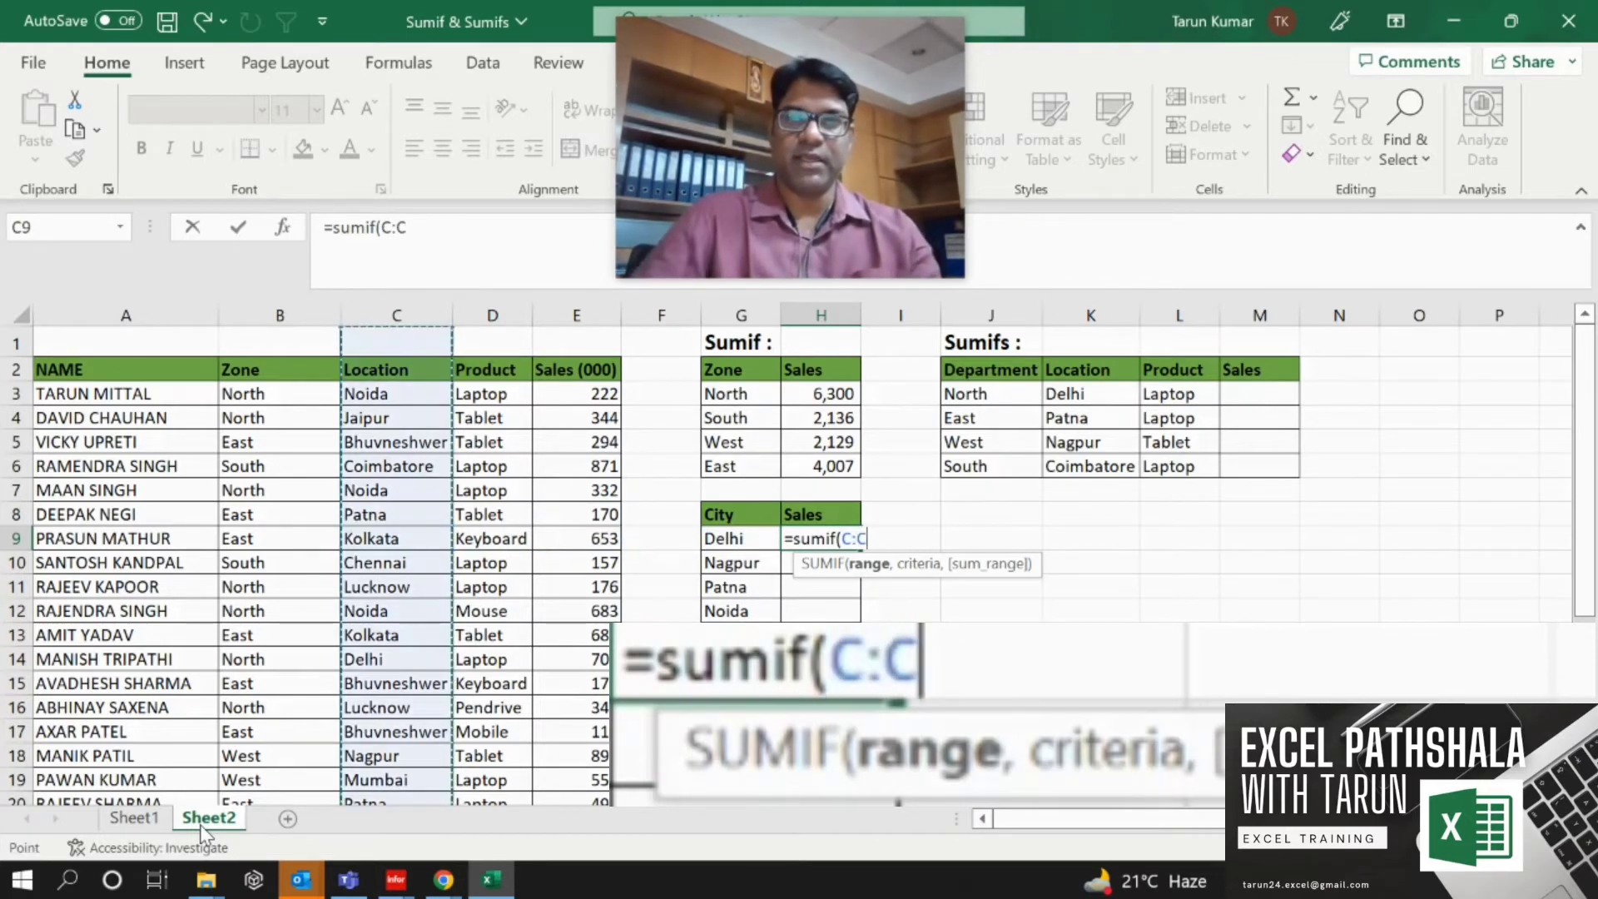
{"action": "key", "text": "F4"}
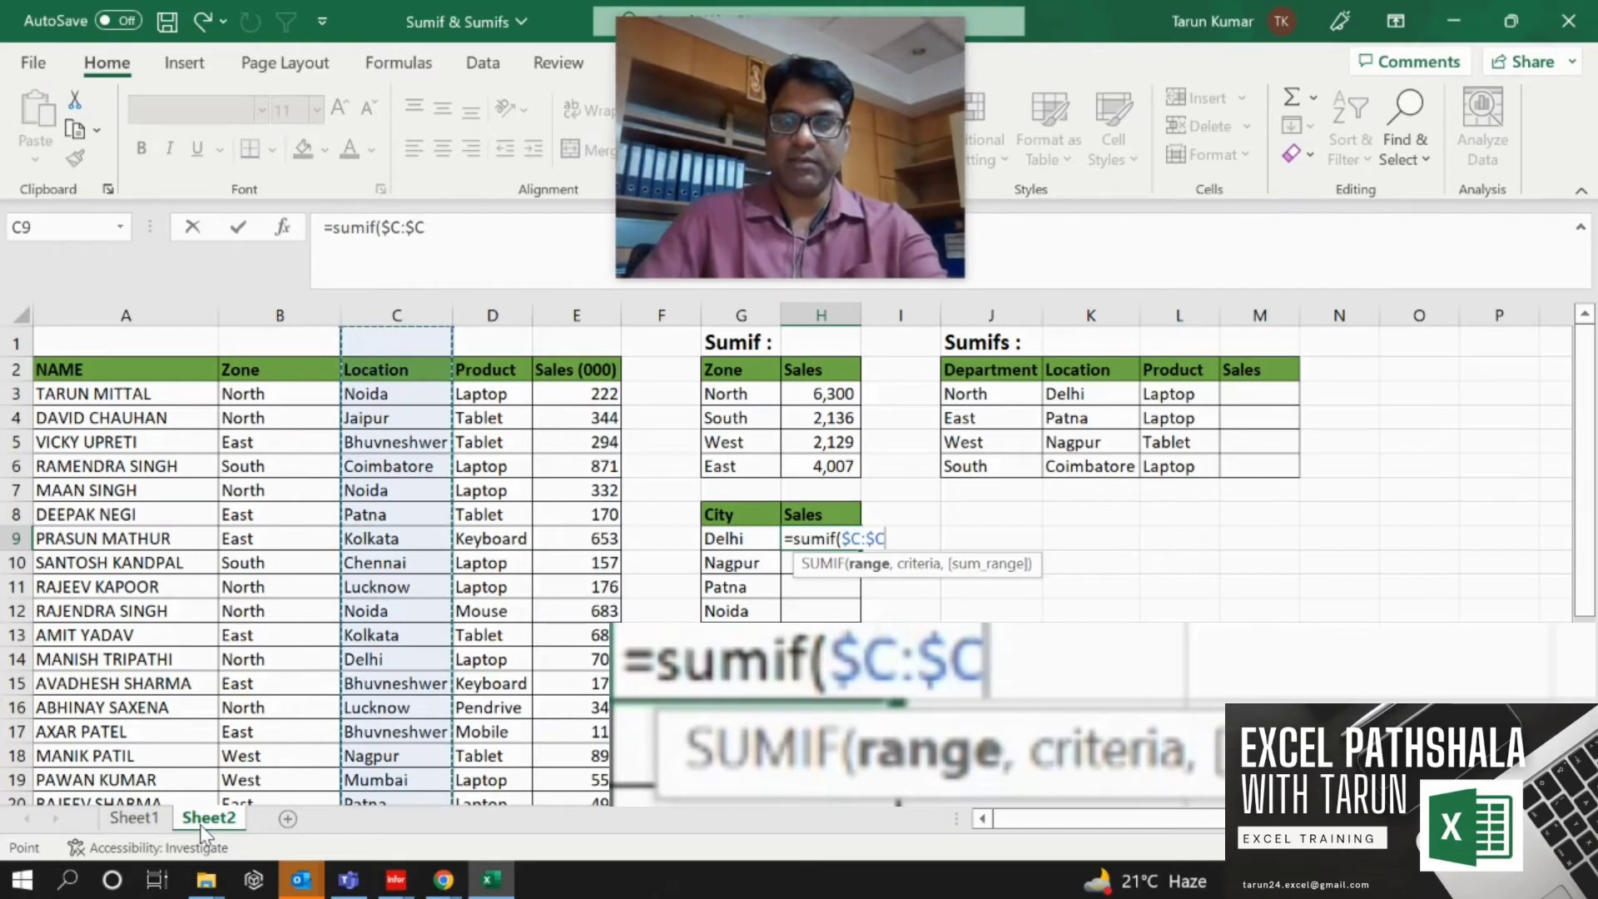
Complete the SUMIF in H9 with G9 as criteria and the Sales column $E:$E as sum range.
{"action": "type", "text": ","}
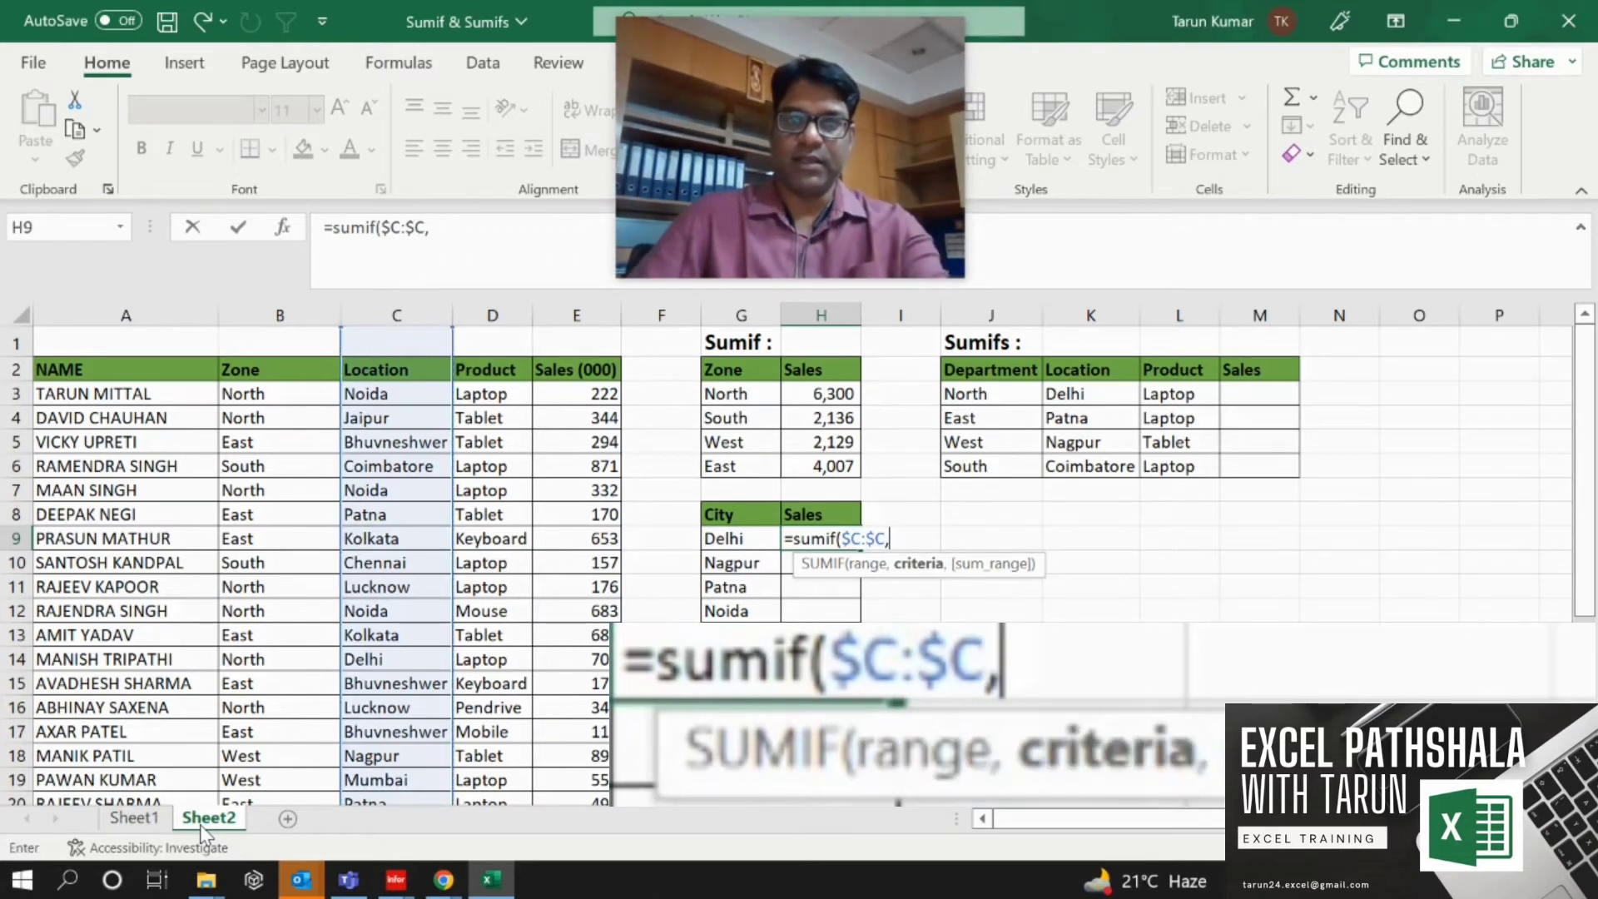
{"action": "key", "text": "Left"}
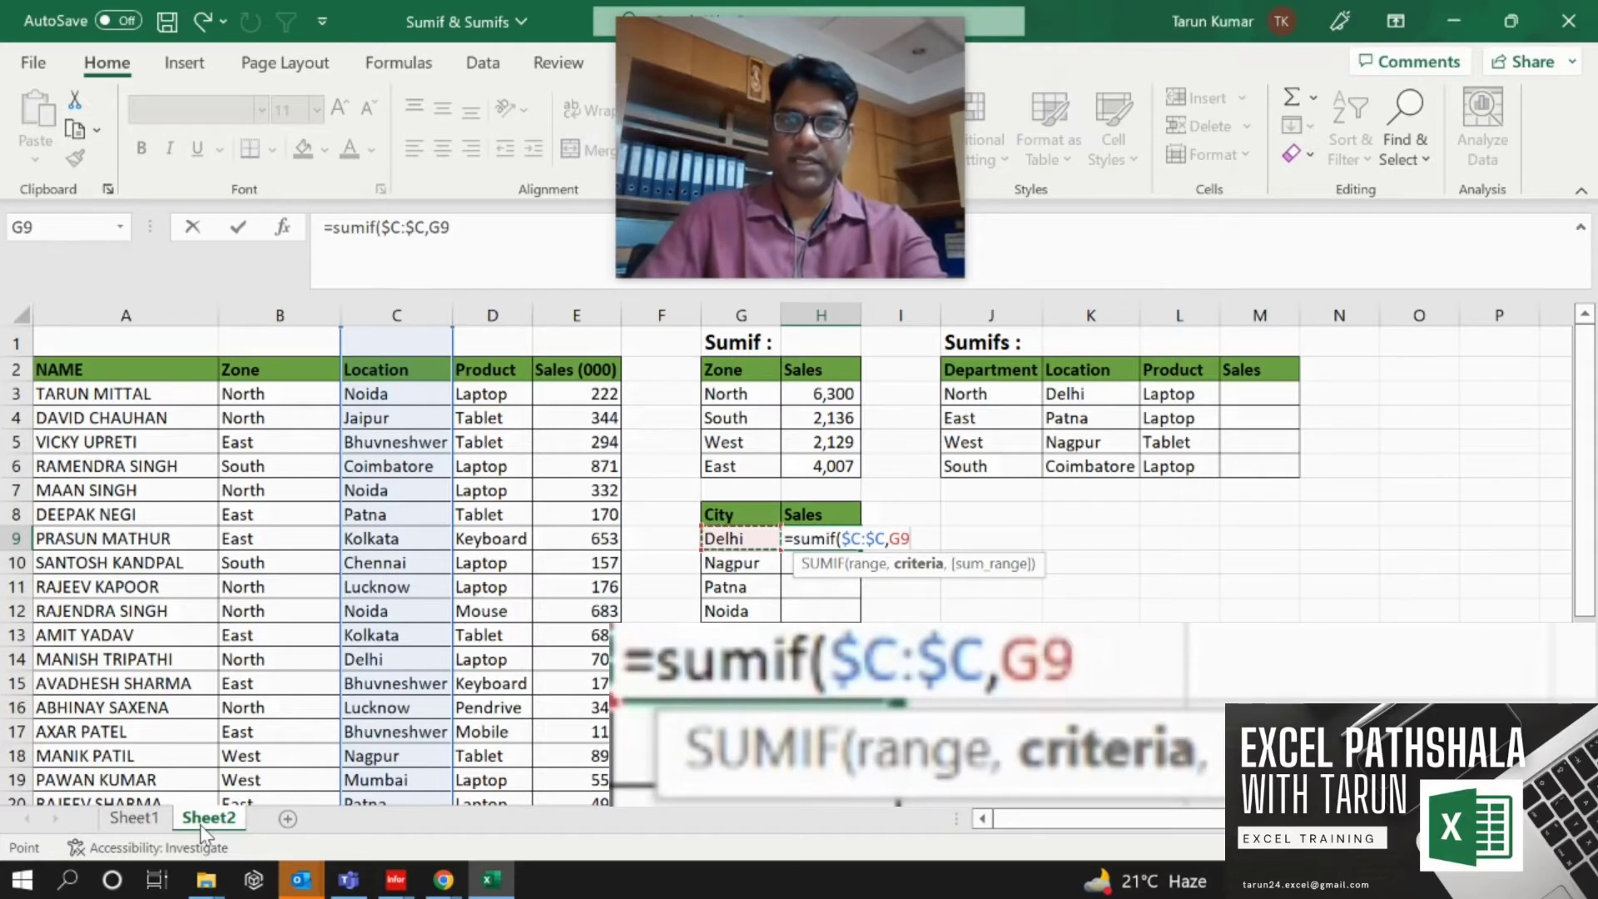
{"action": "type", "text": ","}
{"action": "key", "text": "Left"}
{"action": "key", "text": "Left"}
{"action": "key", "text": "Left"}
{"action": "key", "text": "ctrl+space"}
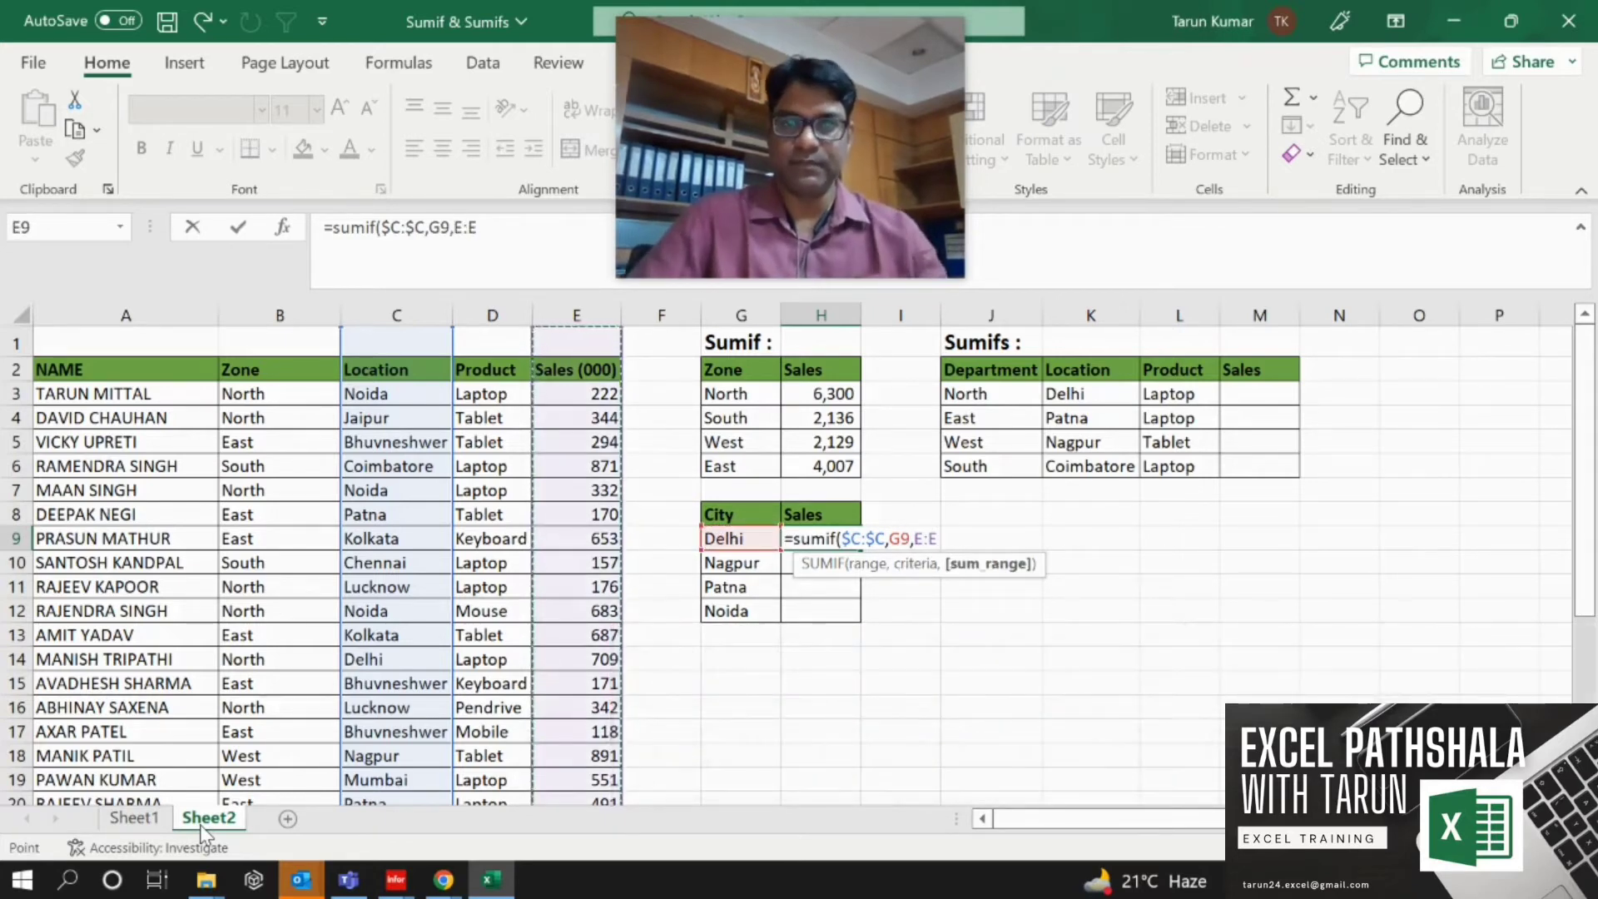
{"action": "key", "text": "Return"}
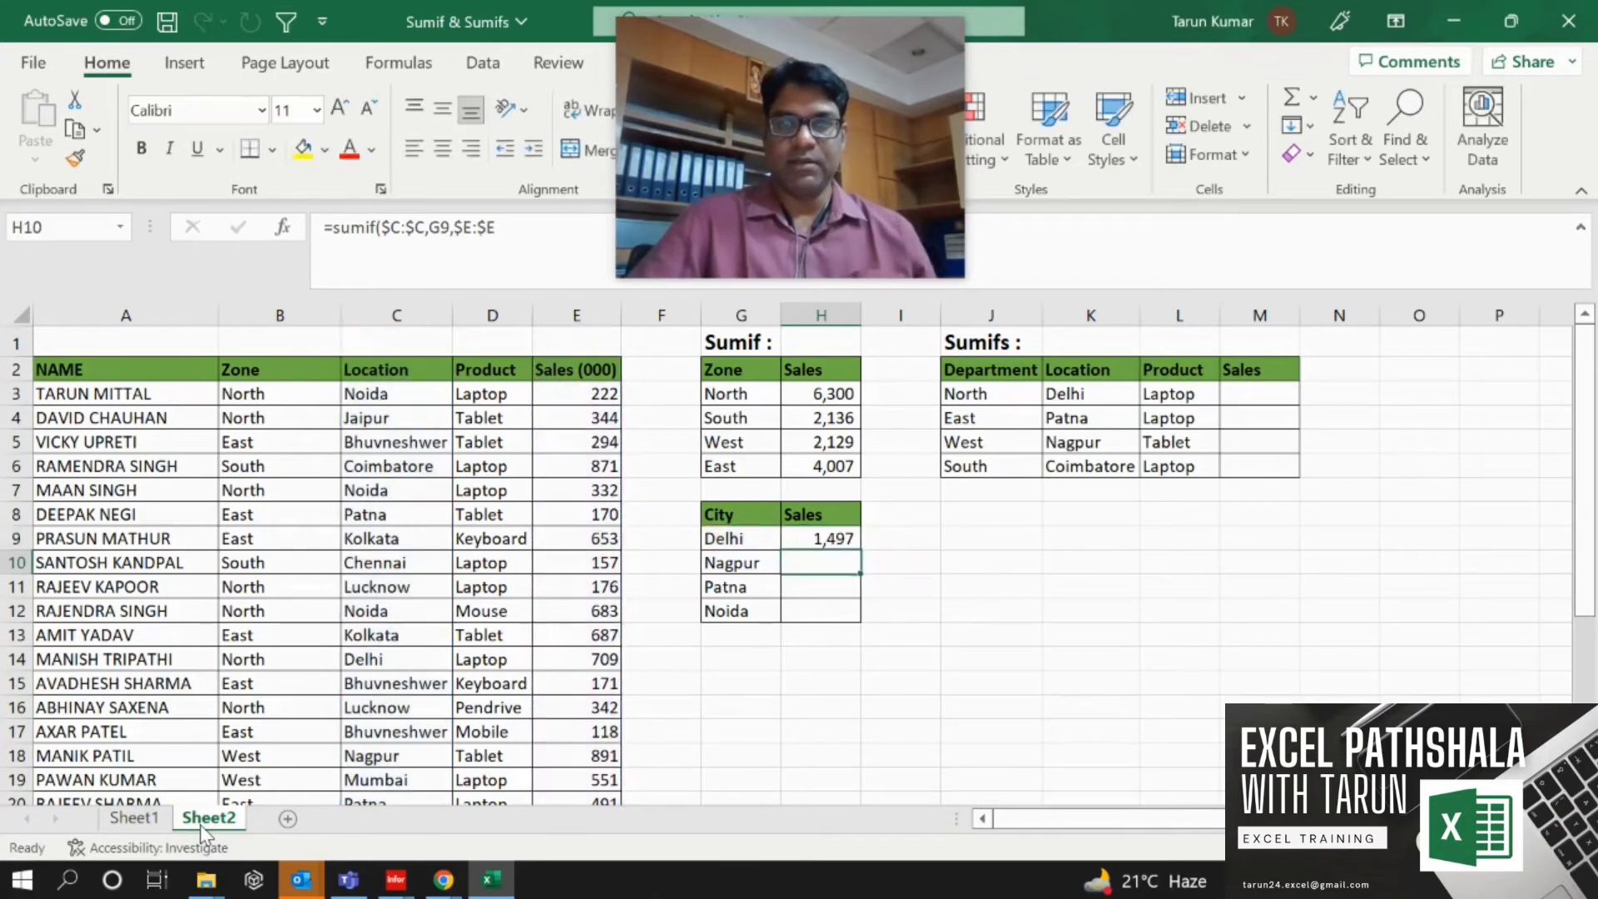
Fill the SUMIF formula down from H9 to H12 for Nagpur, Patna and Noida.
{"action": "key", "text": "Up"}
{"action": "key", "text": "shift+Down"}
{"action": "key", "text": "shift+Down"}
{"action": "key", "text": "shift+Down"}
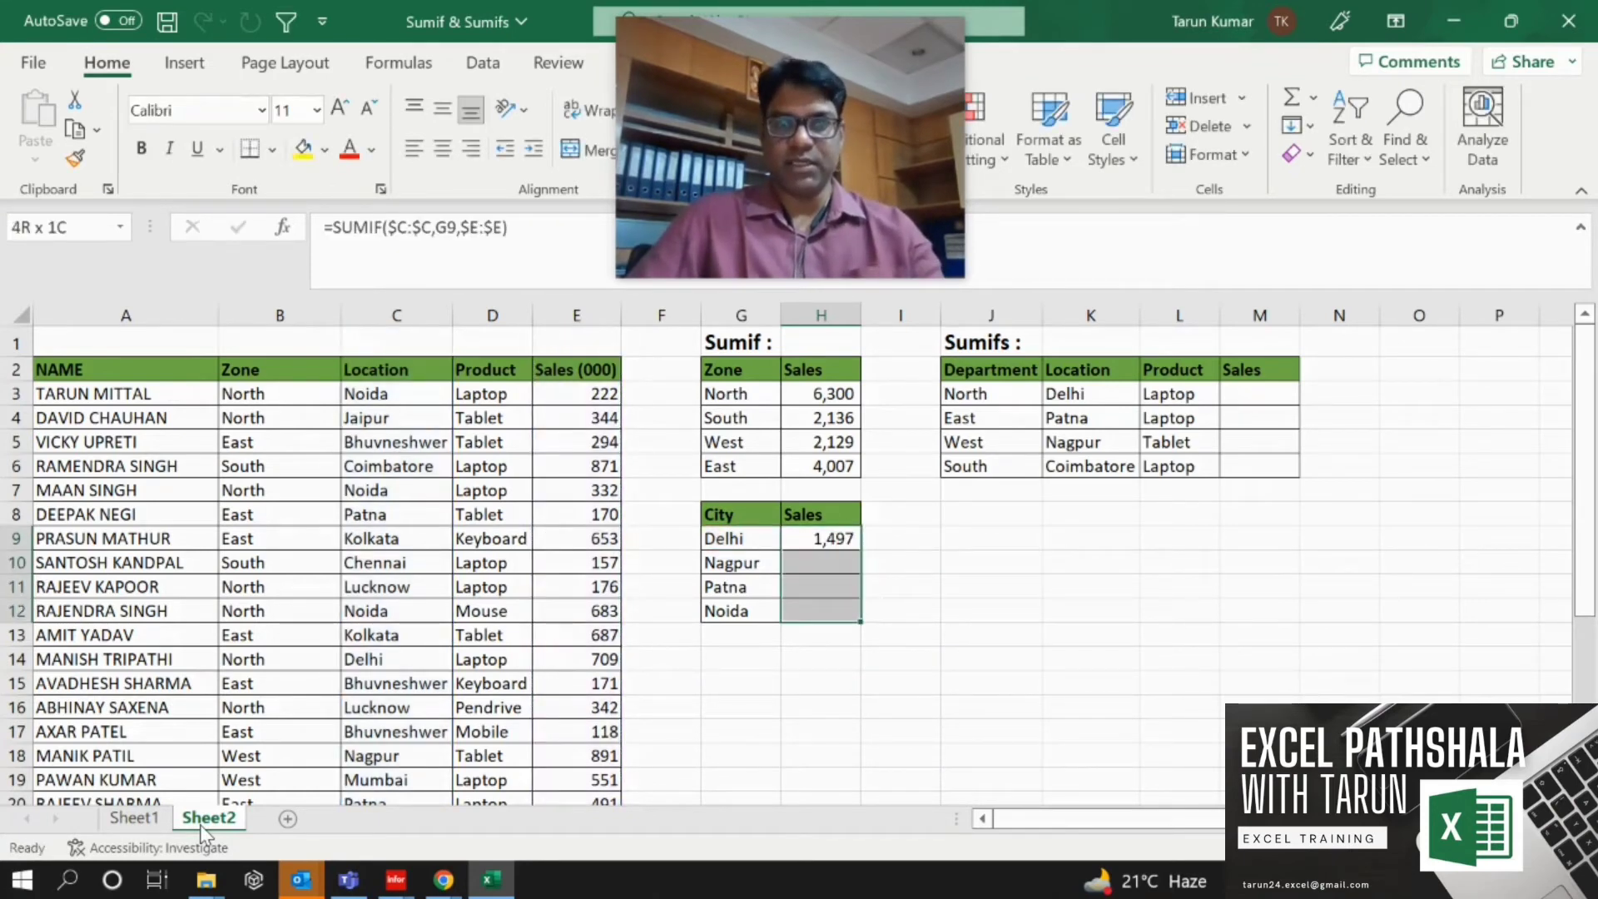
{"action": "key", "text": "ctrl+d"}
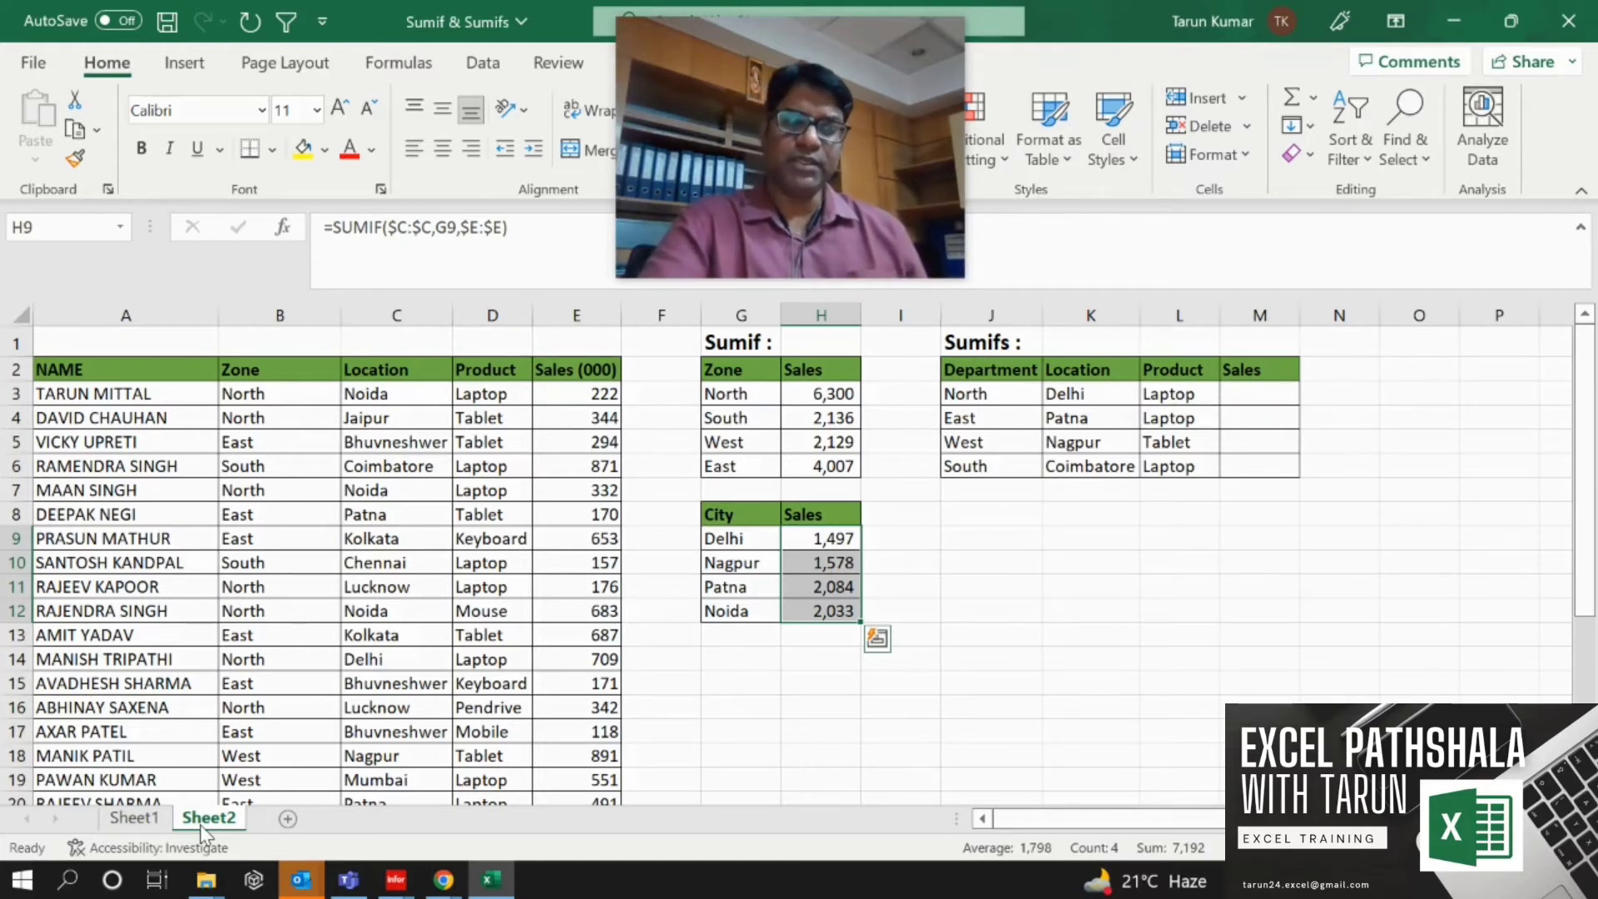
Examine the Department, Location and Product criteria in the Sumifs table.
{"action": "key", "text": "Up"}
{"action": "key", "text": "Up"}
{"action": "key", "text": "Up"}
{"action": "key", "text": "Up"}
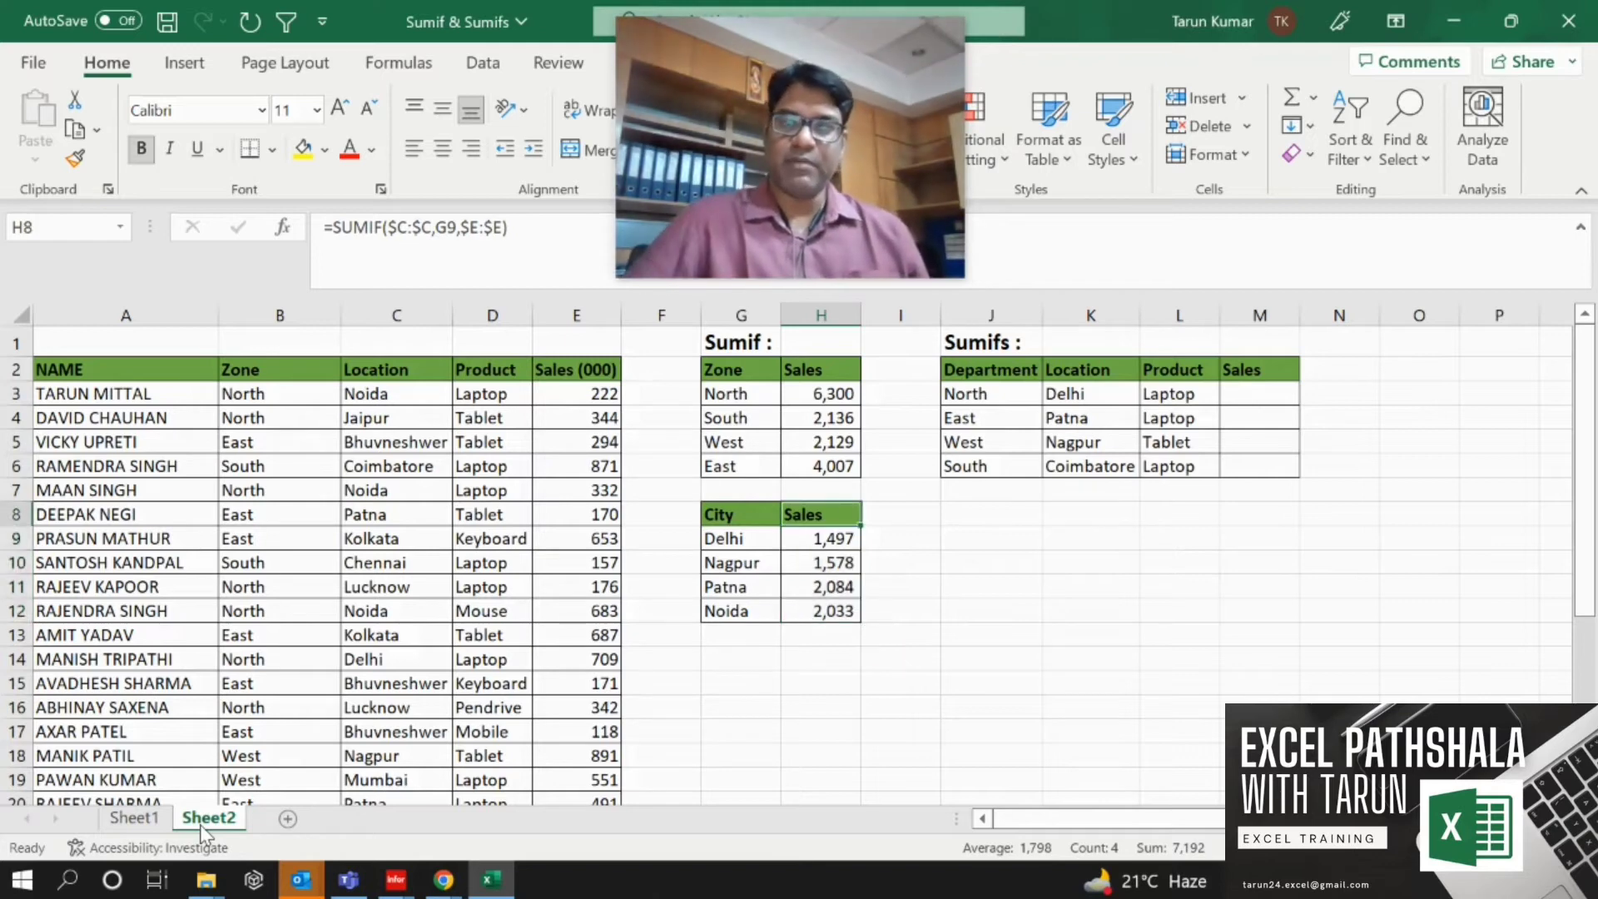
{"action": "key", "text": "Up"}
{"action": "key", "text": "Up"}
{"action": "key", "text": "Right"}
{"action": "key", "text": "Right"}
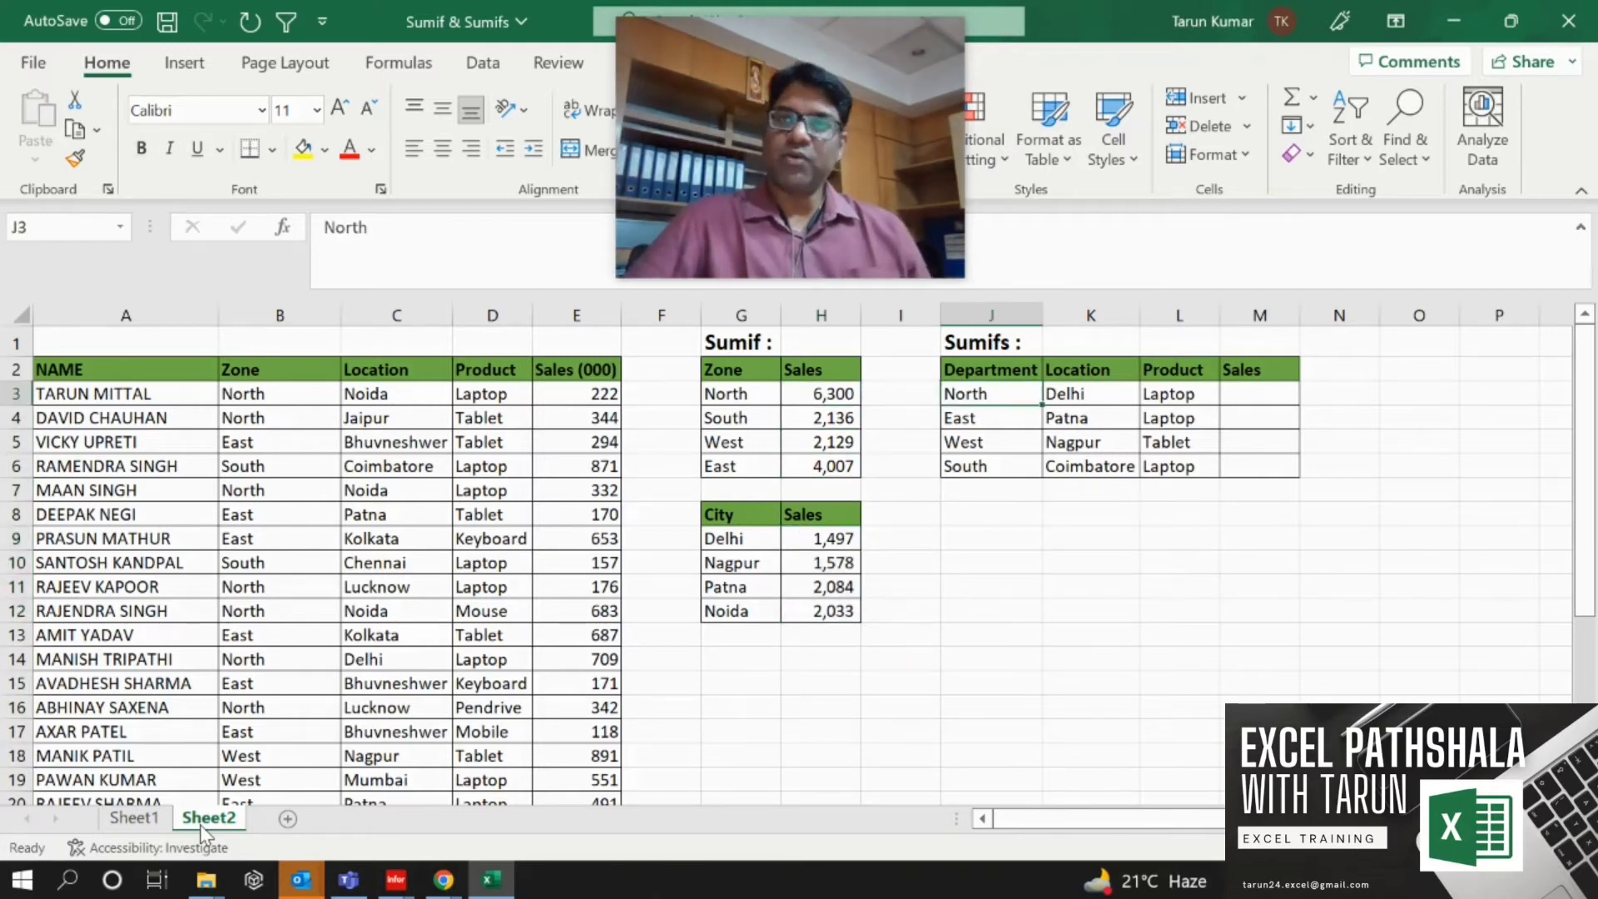
{"action": "key", "text": "Right"}
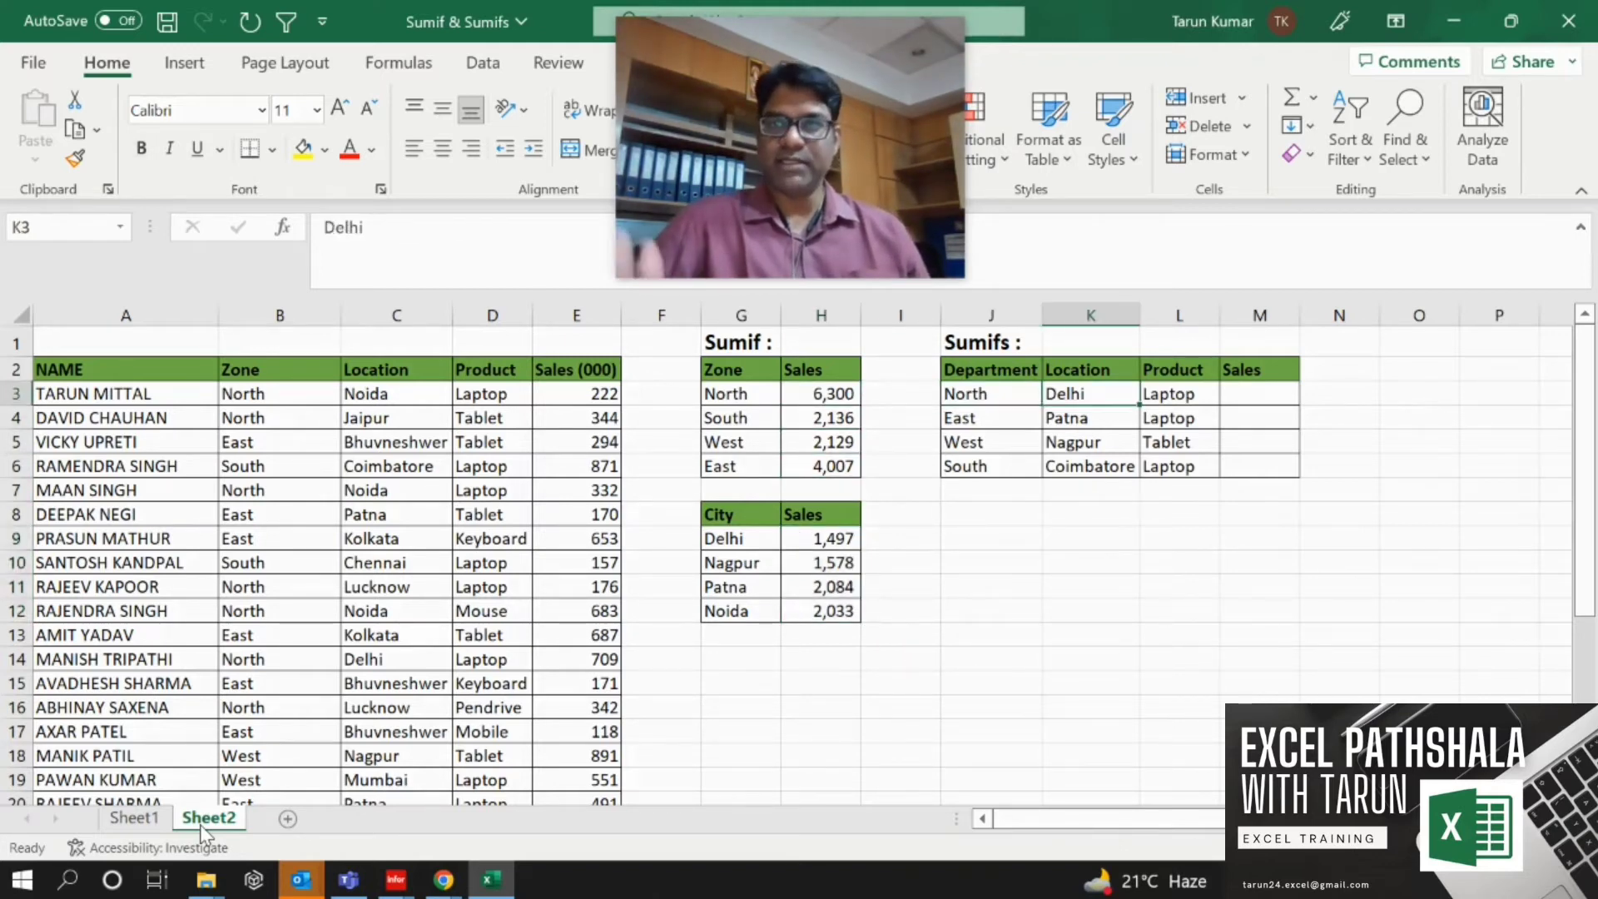
{"action": "key", "text": "Right"}
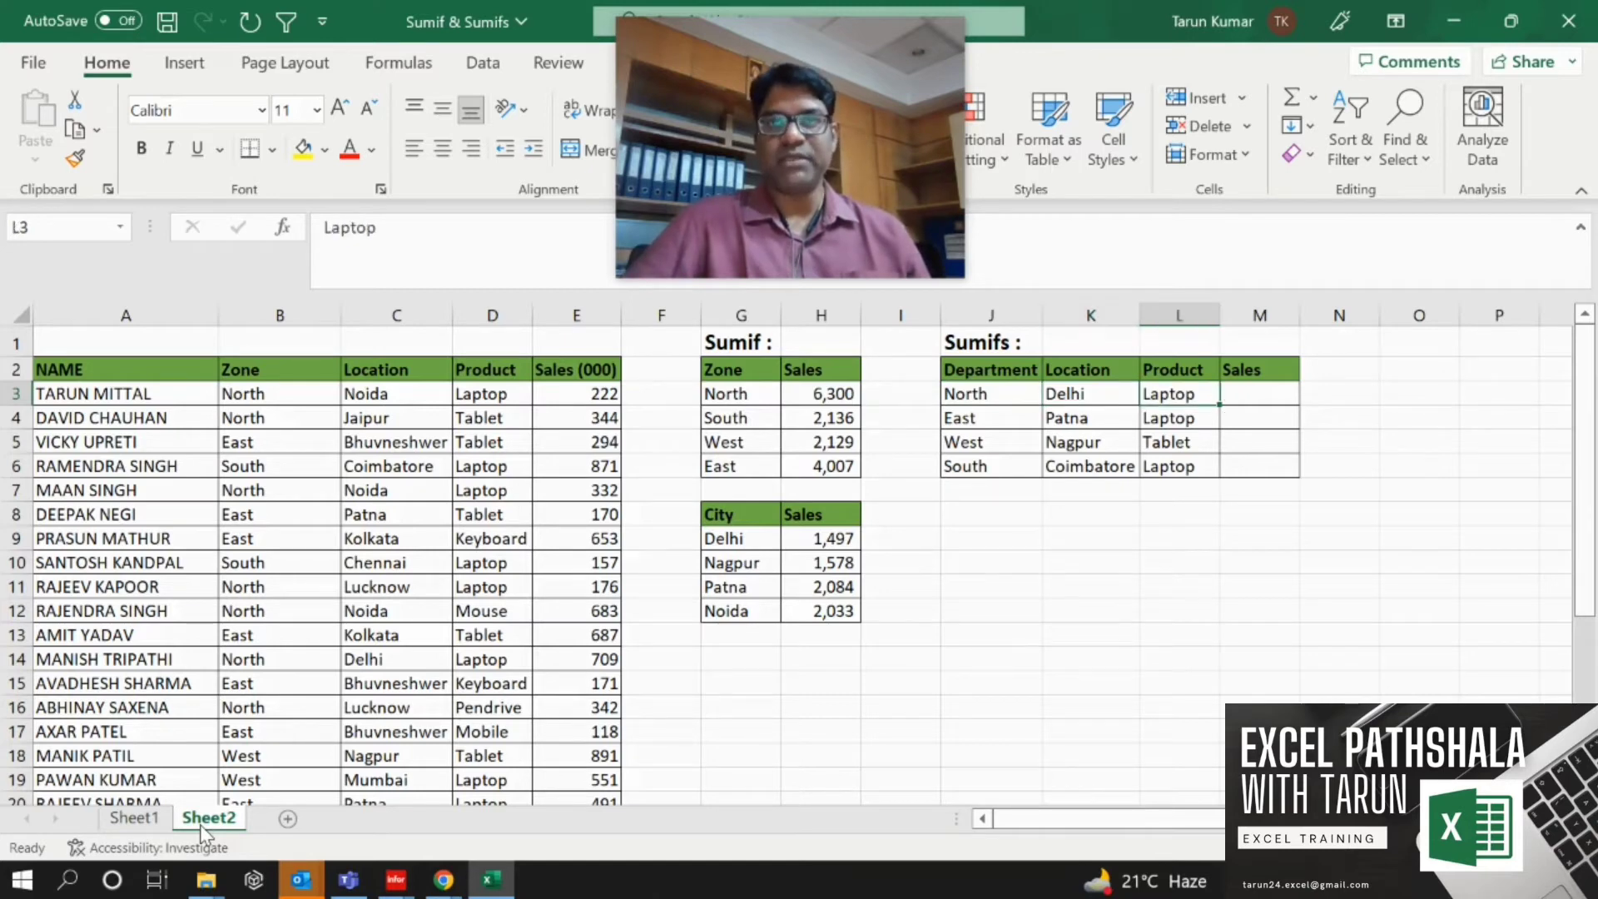
{"action": "key", "text": "Left"}
{"action": "key", "text": "Left"}
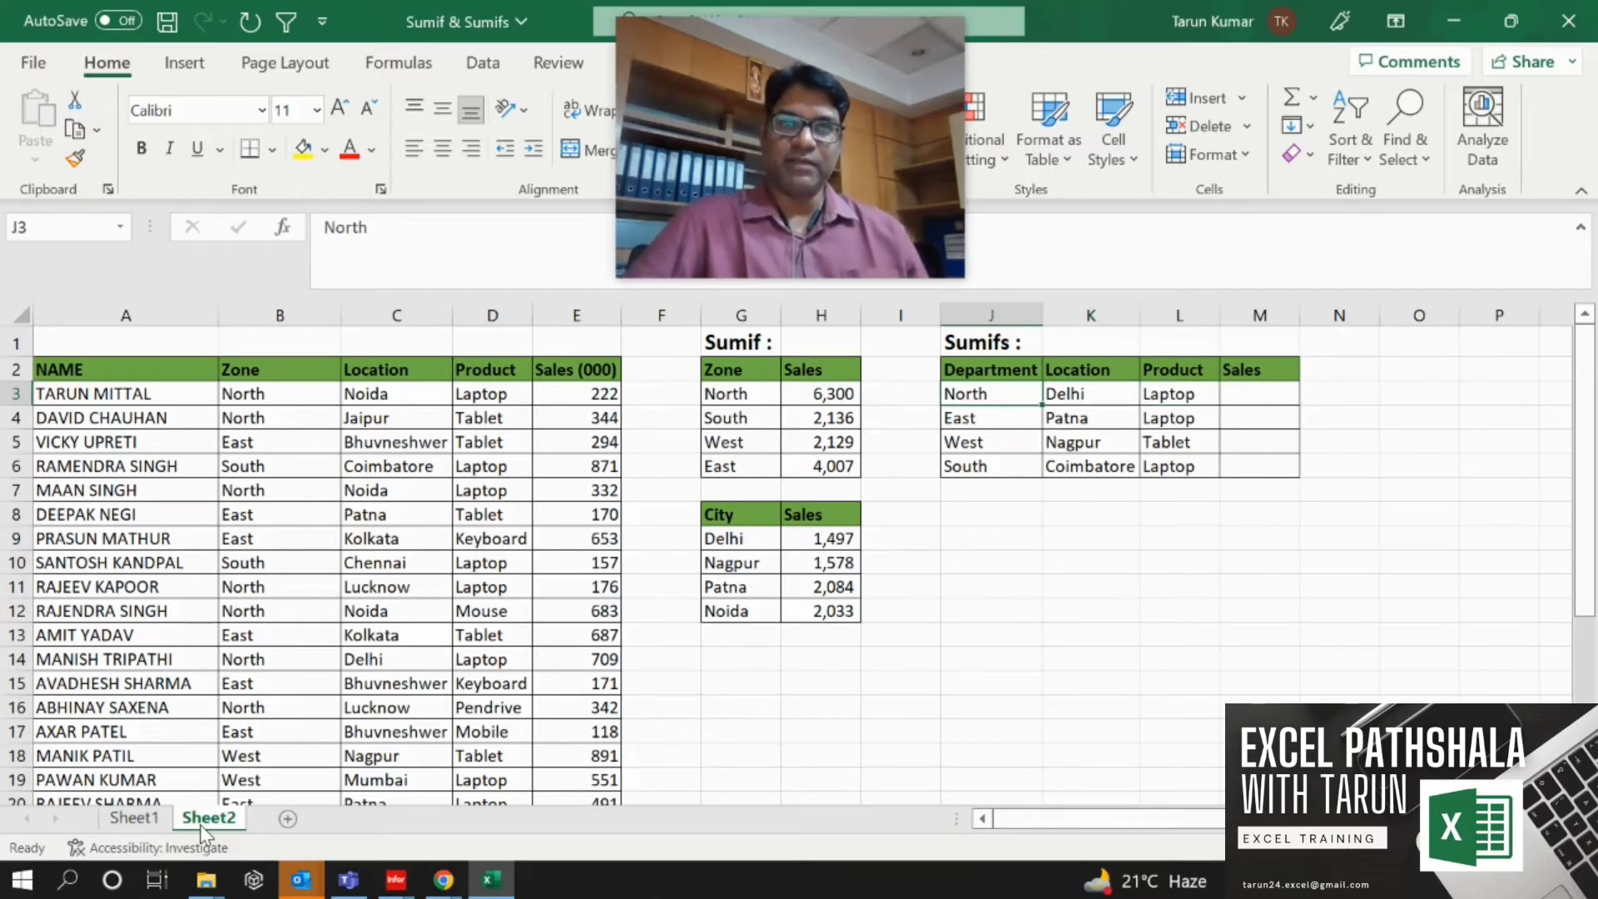
{"action": "key", "text": "Right"}
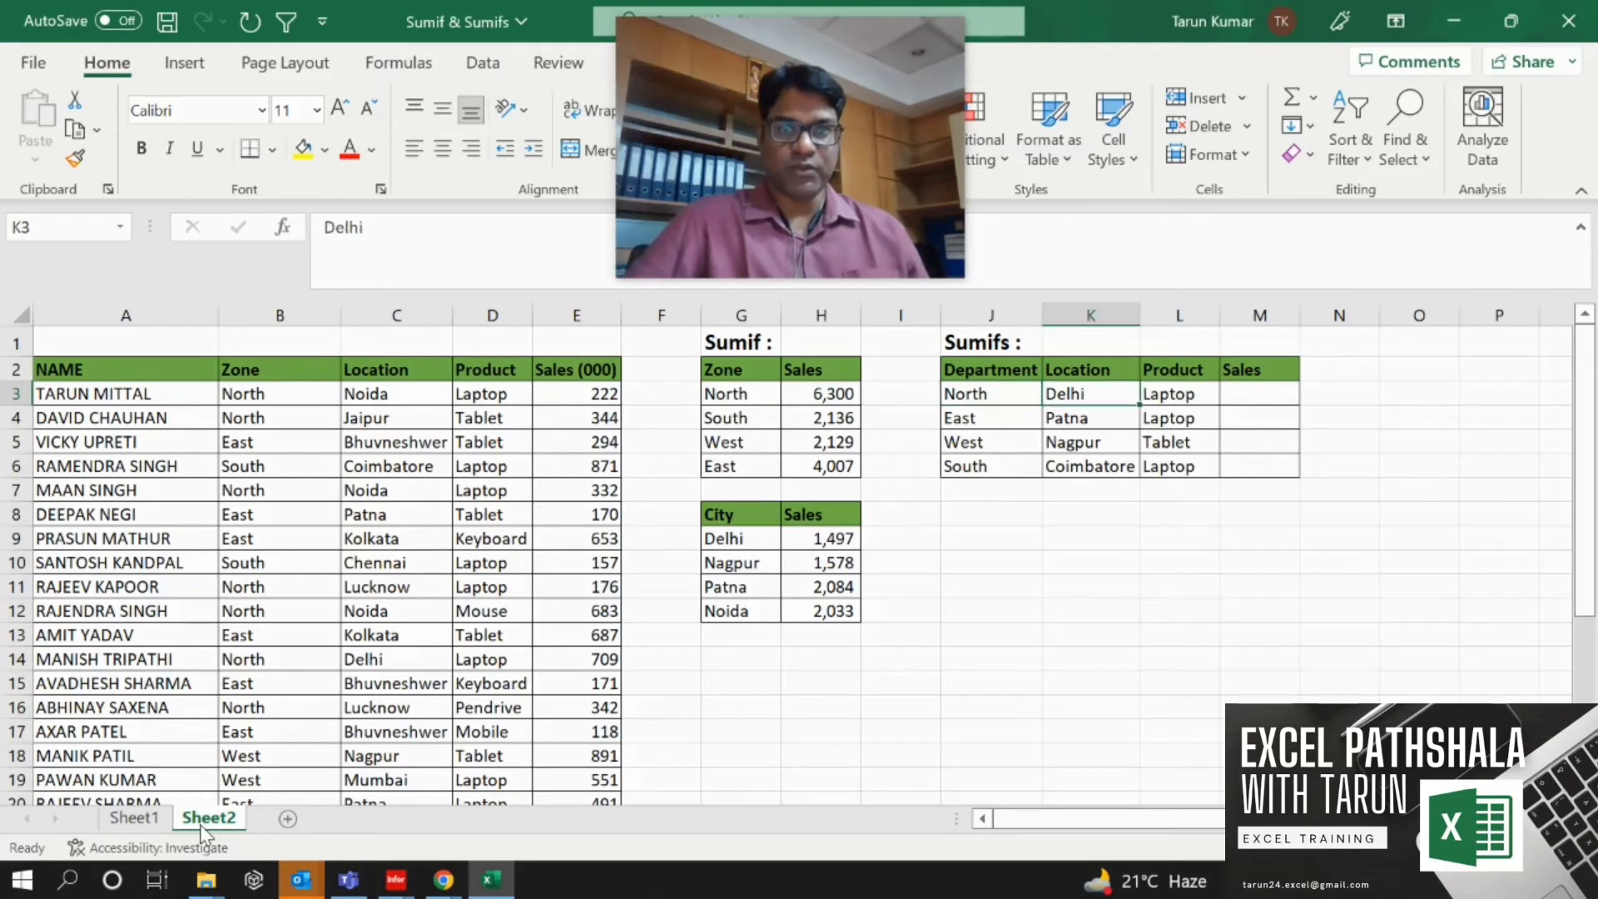
{"action": "key", "text": "Right"}
{"action": "key", "text": "Left"}
{"action": "key", "text": "Left"}
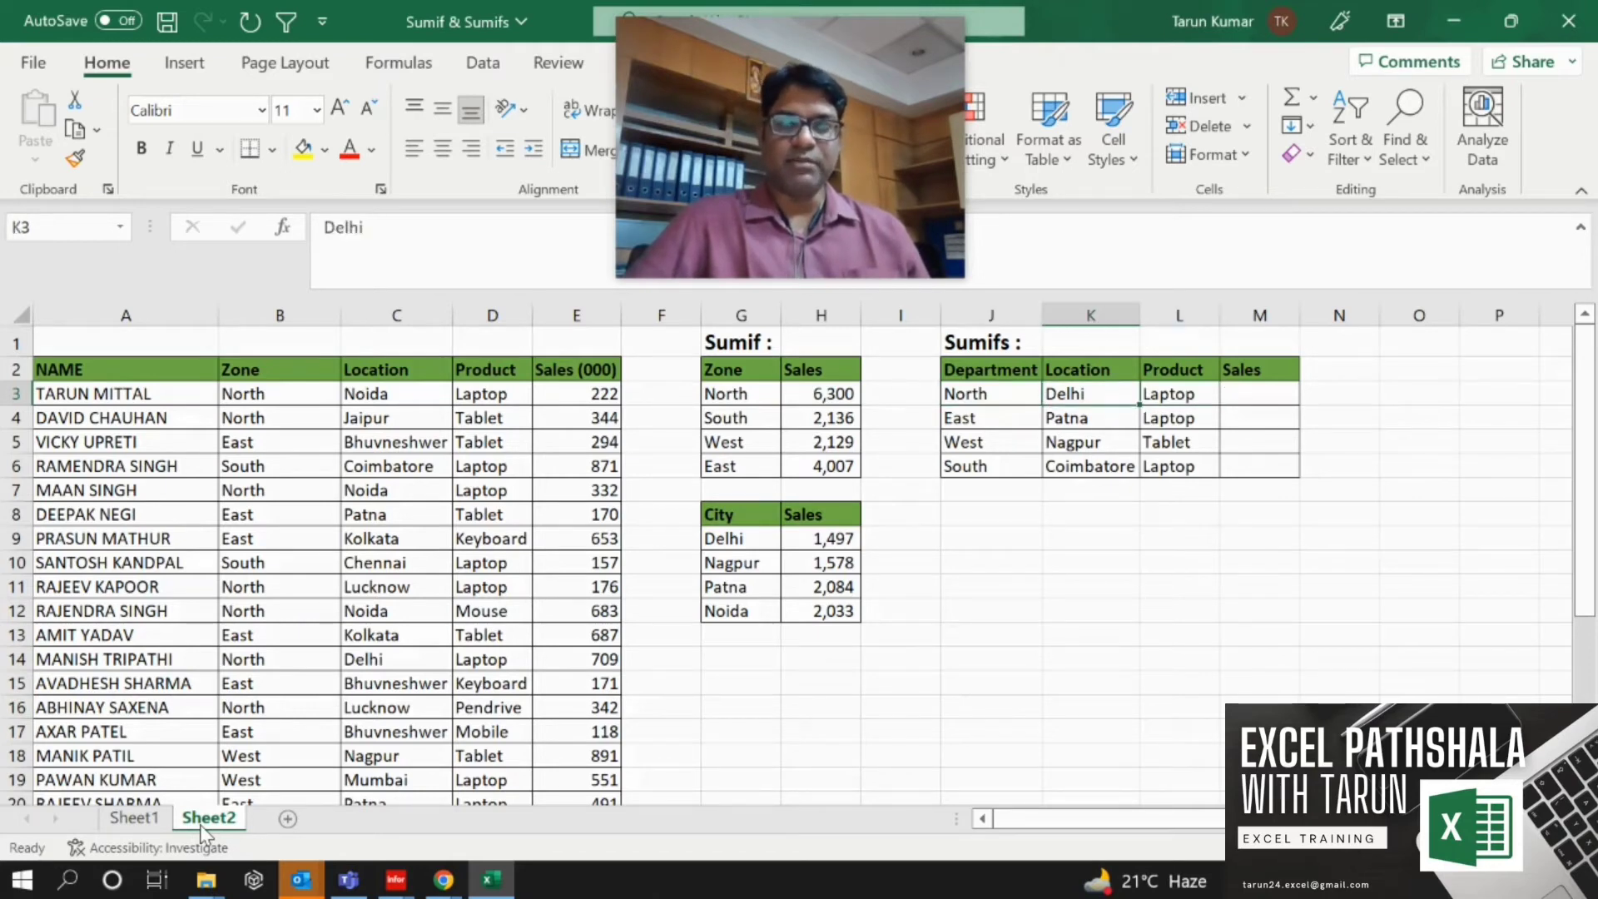
{"action": "key", "text": "Right"}
{"action": "key", "text": "Right"}
{"action": "key", "text": "Right"}
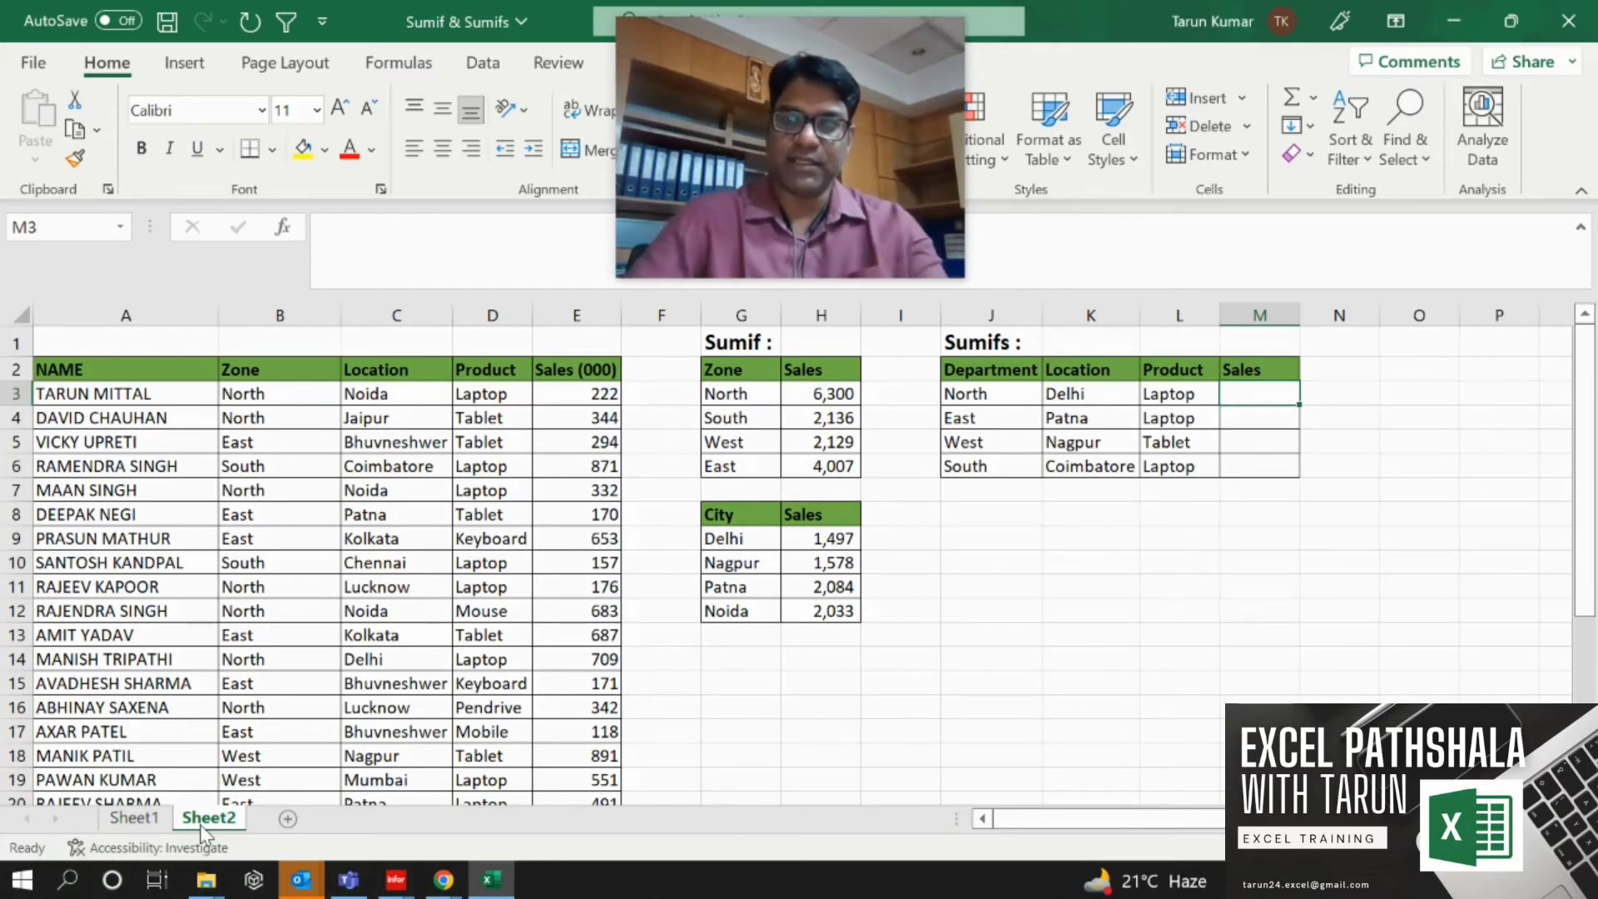
Begin a SUMIFS formula in M3 with the absolute Sales column $E:$E as sum range.
{"action": "type", "text": "="}
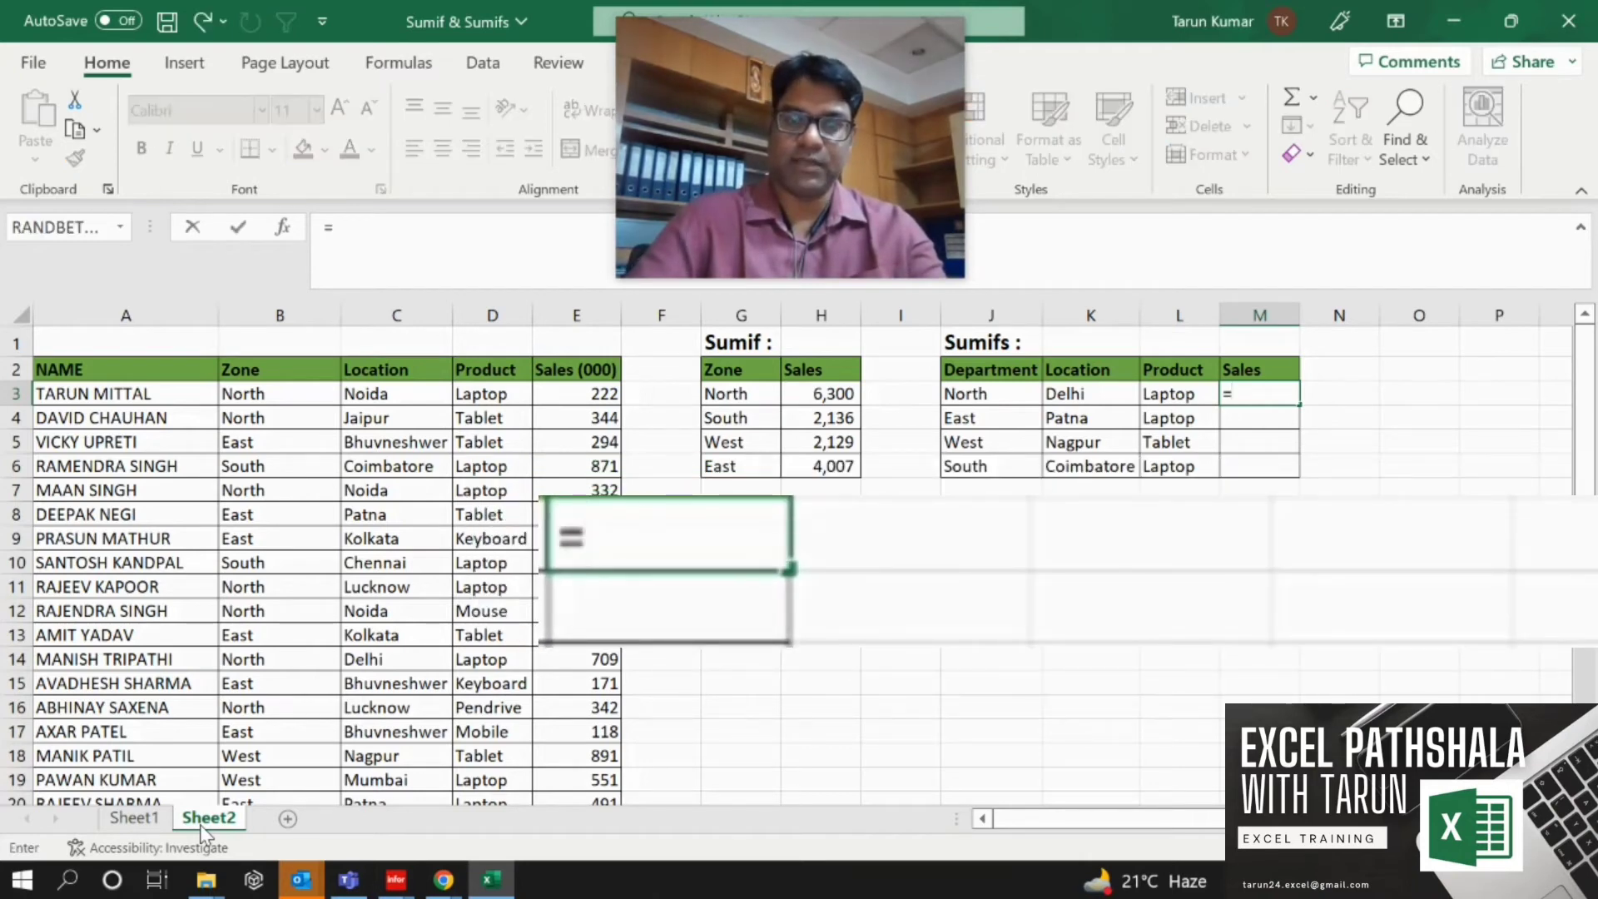
{"action": "type", "text": "sumifs"}
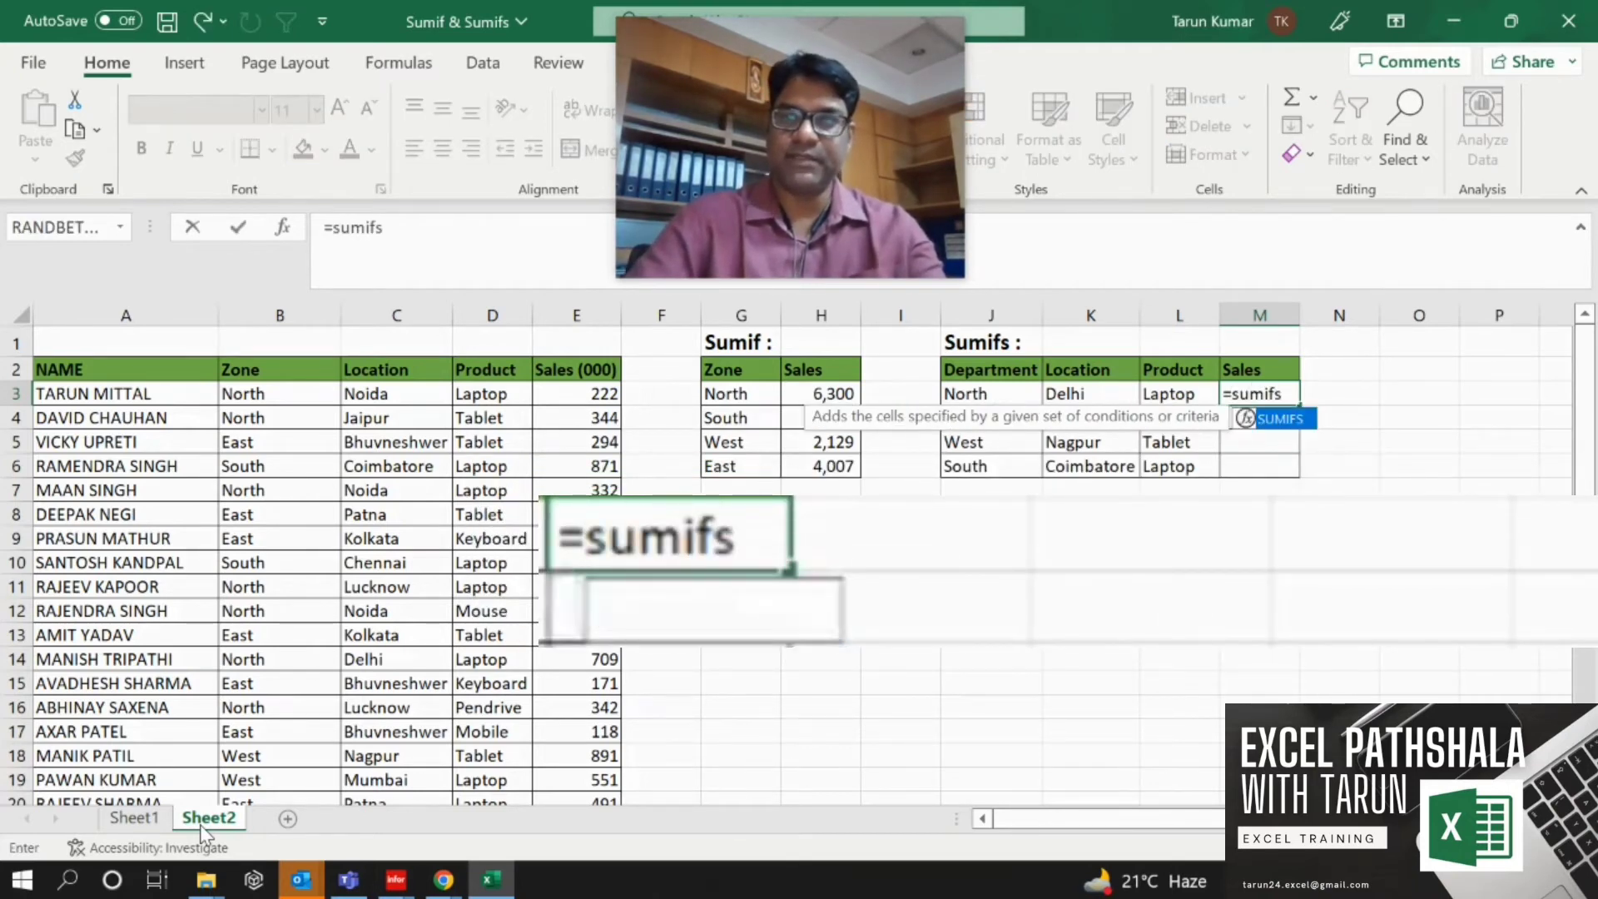
{"action": "type", "text": "("}
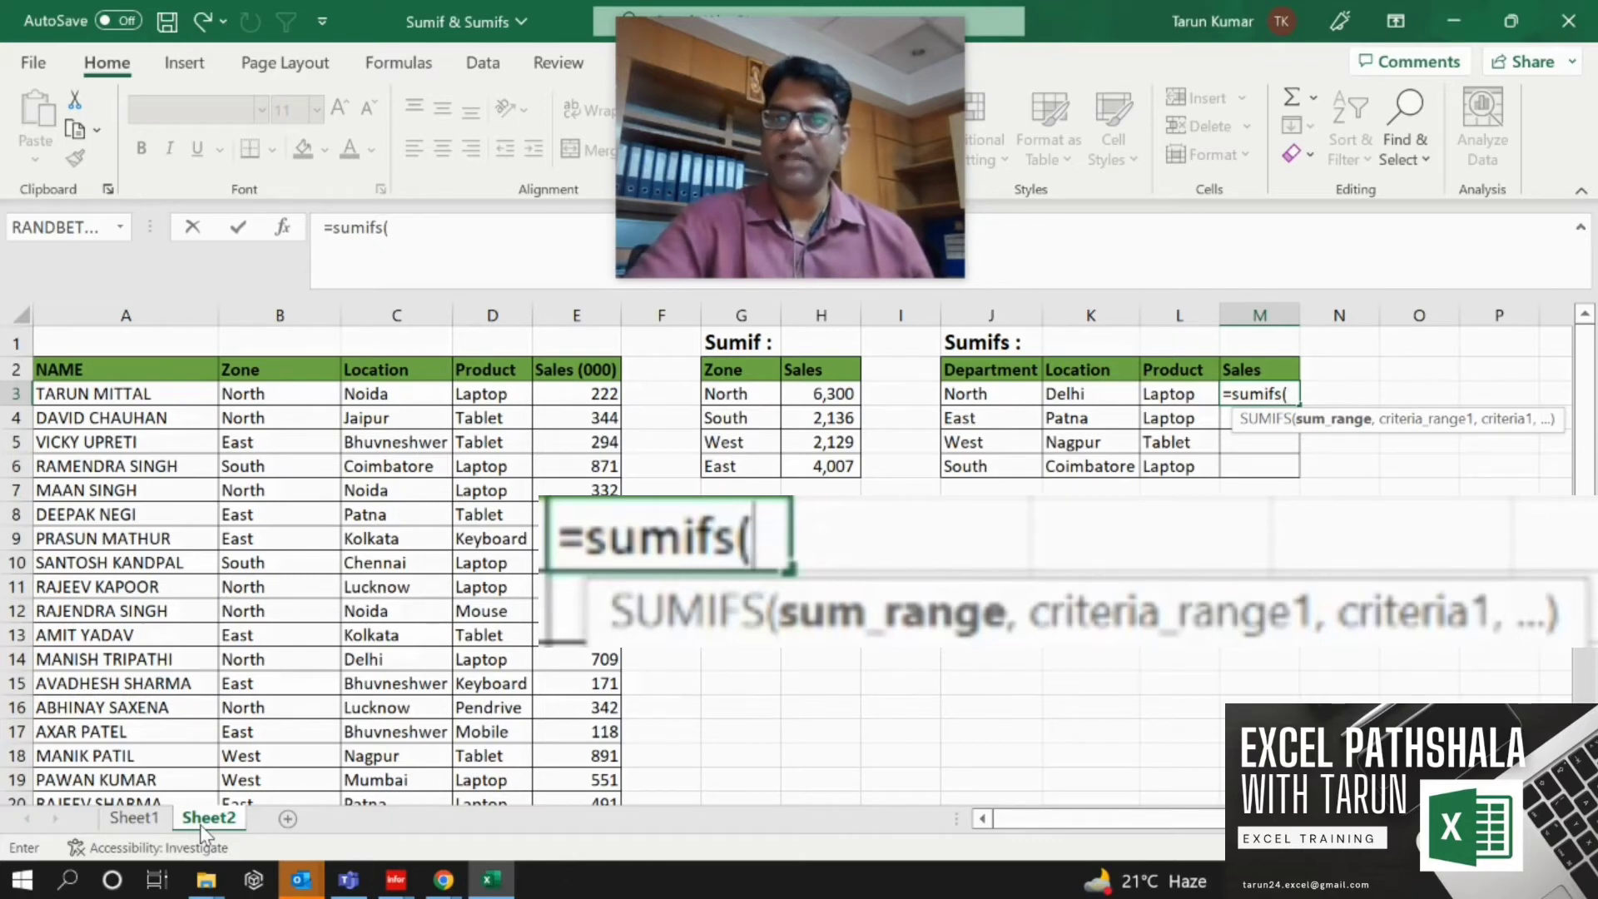
{"action": "key", "text": "Left"}
{"action": "key", "text": "Left"}
{"action": "key", "text": "Left"}
{"action": "key", "text": "Left"}
{"action": "key", "text": "Left"}
{"action": "key", "text": "Left"}
{"action": "key", "text": "Left"}
{"action": "key", "text": "Left"}
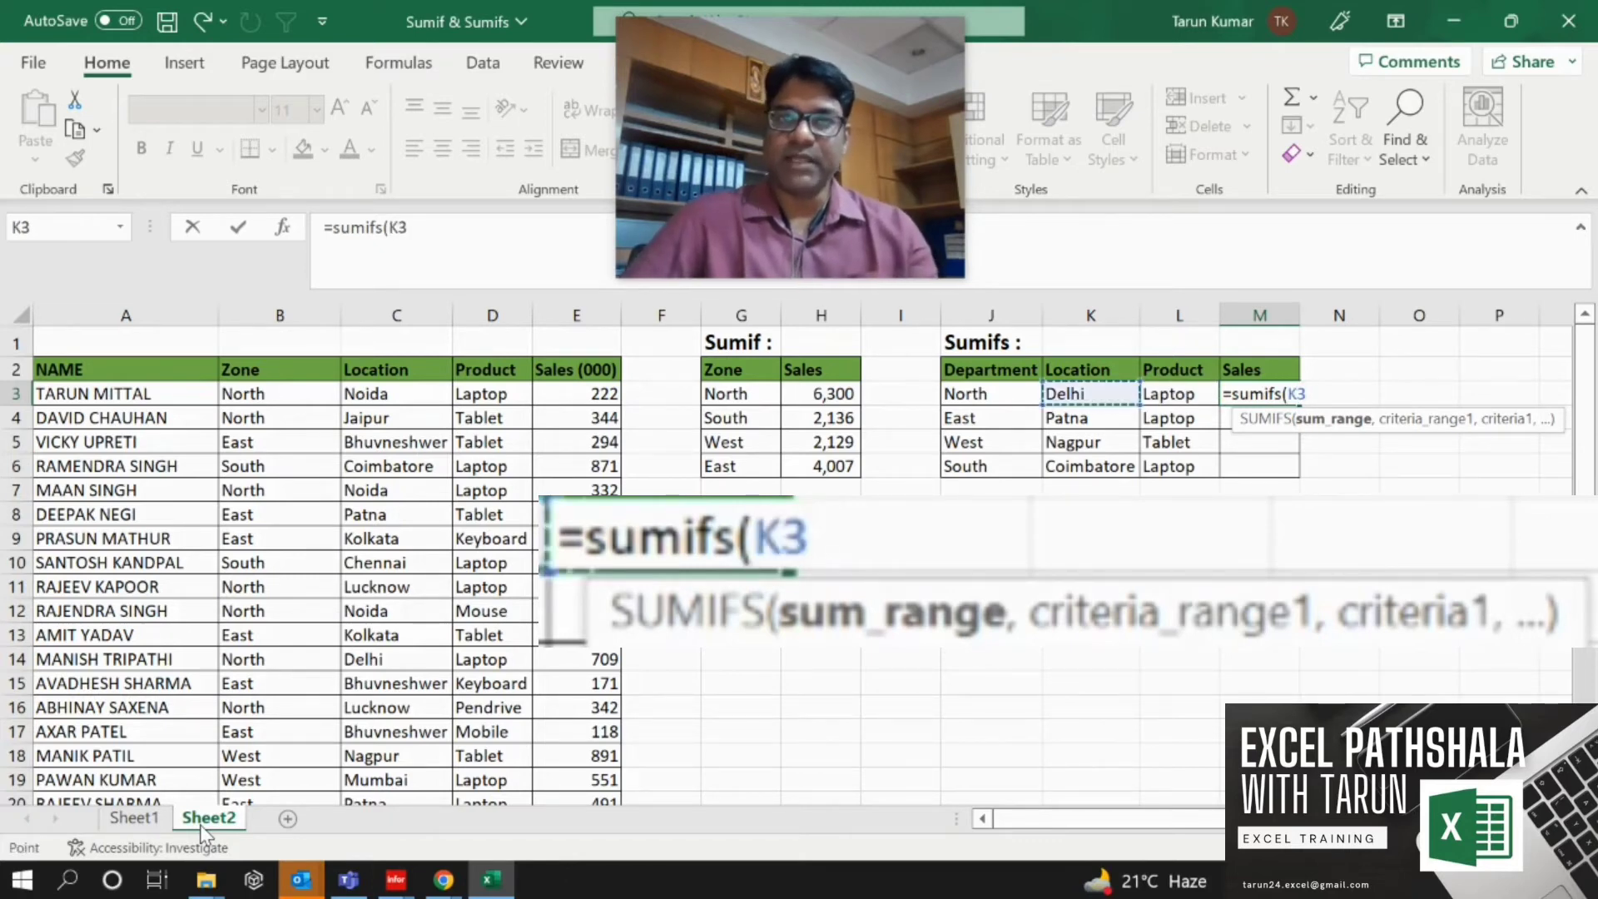
{"action": "key", "text": "ctrl+space"}
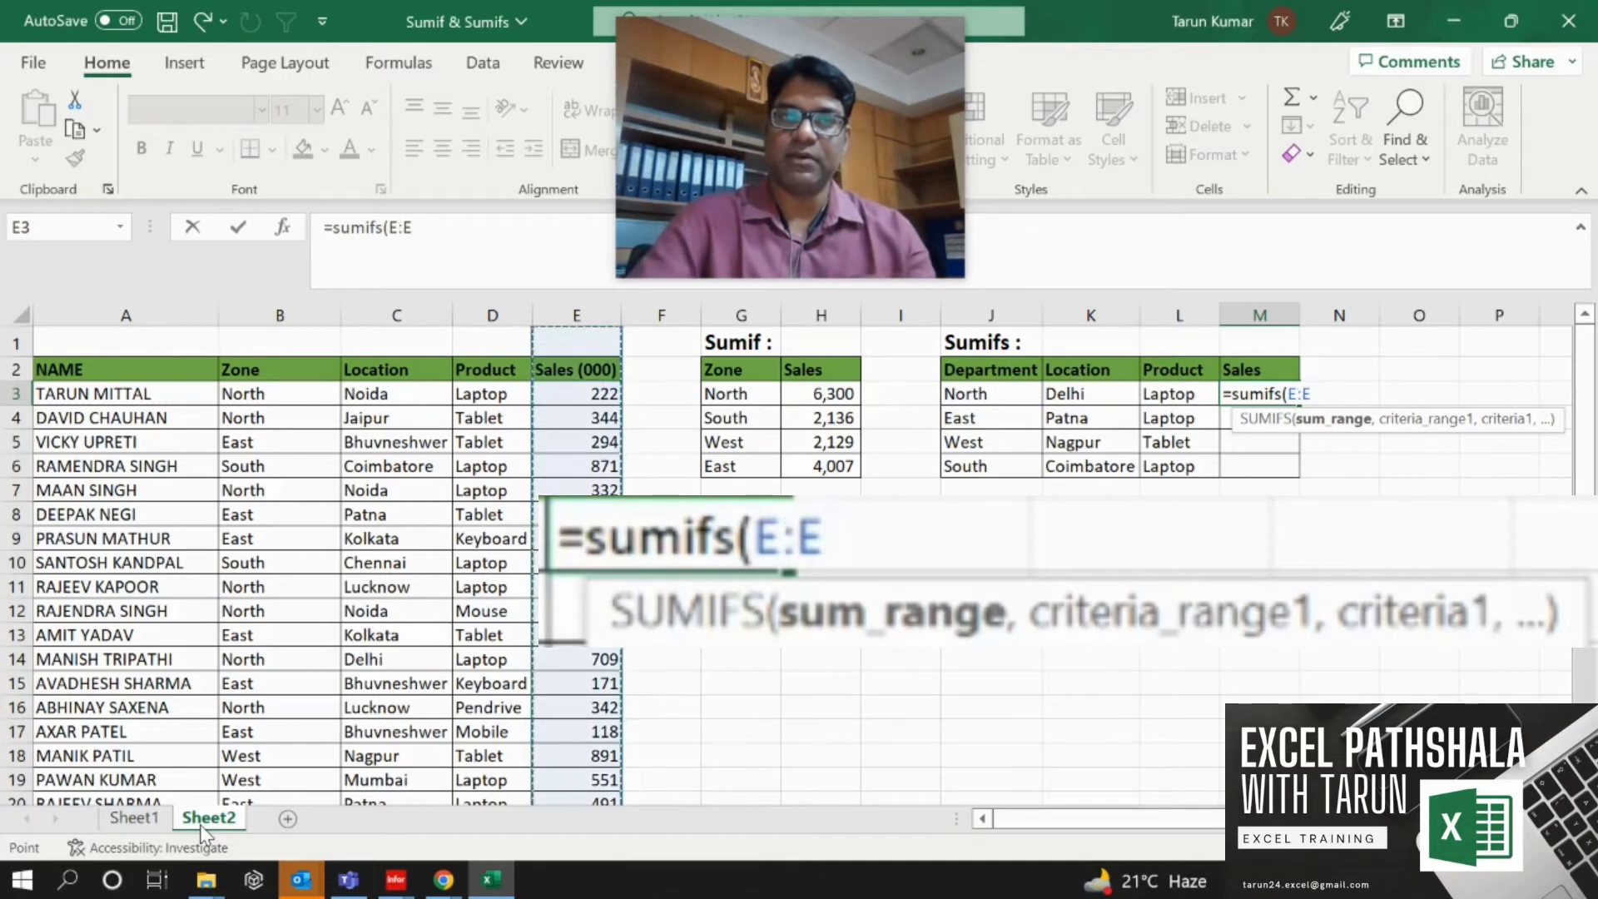
{"action": "key", "text": "F4"}
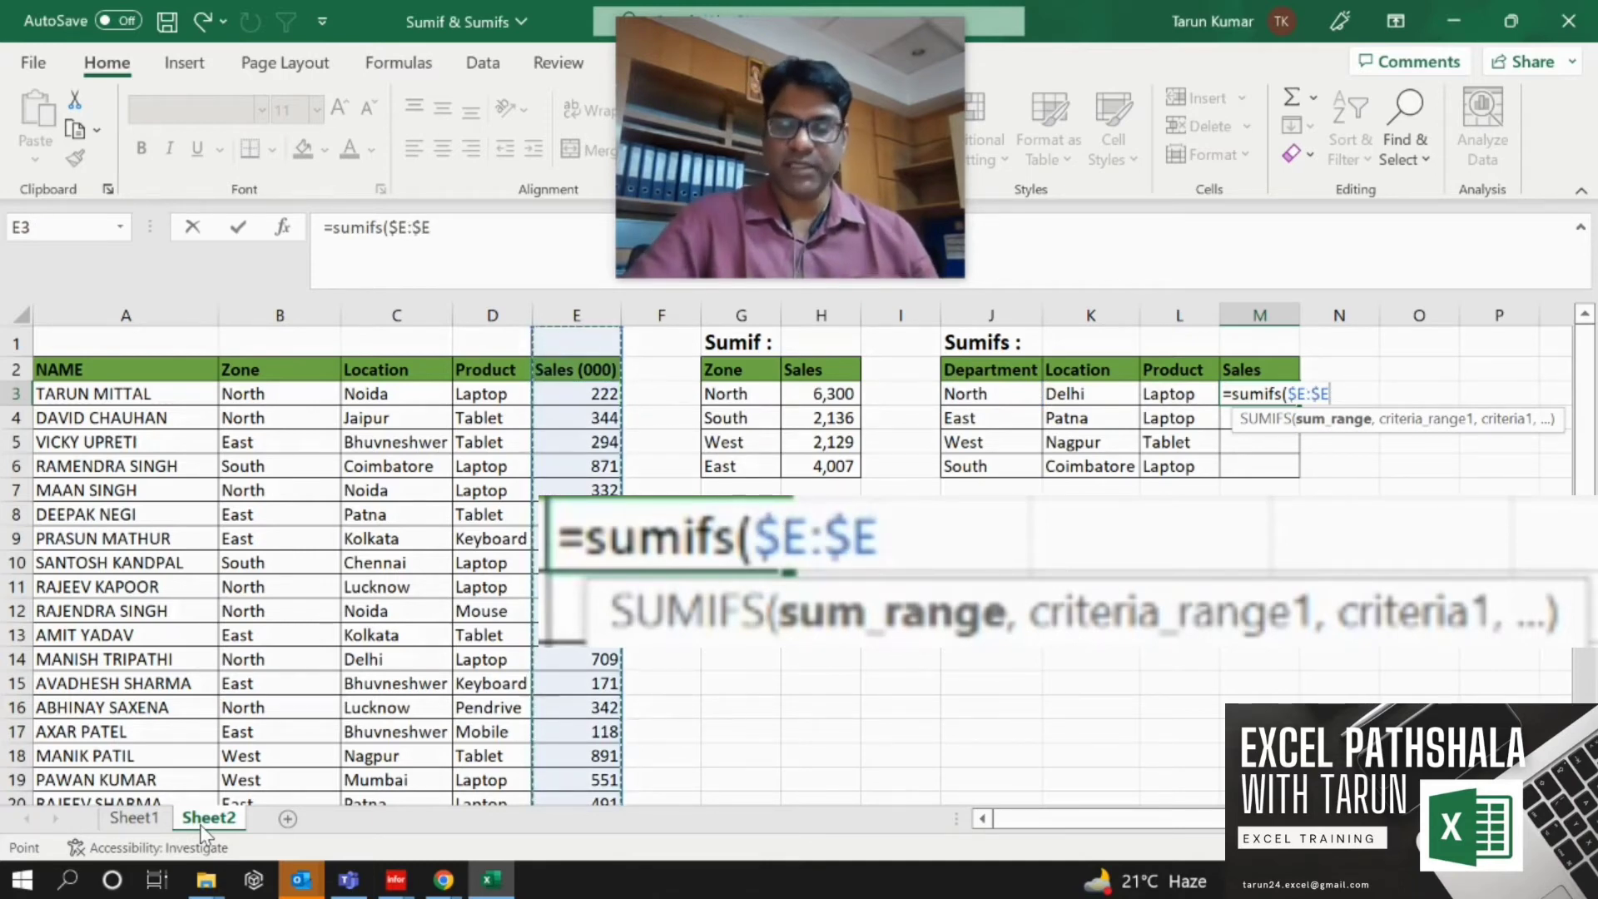
{"action": "type", "text": ","}
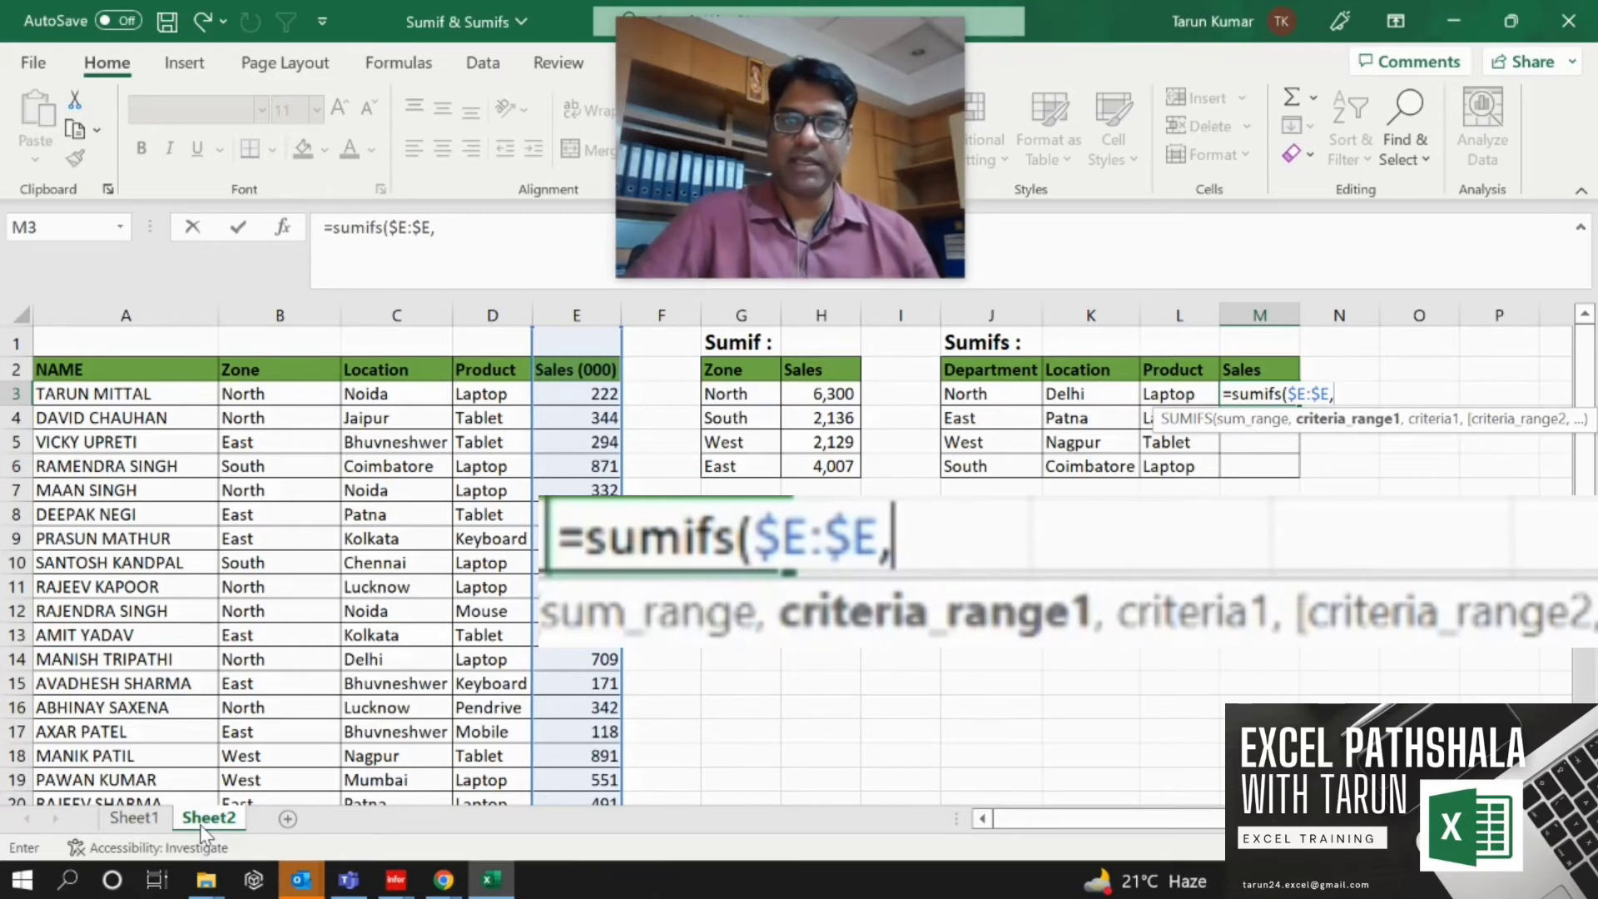
Add the whole Zone column as absolute criteria range $B:$B to the SUMIFS.
{"action": "key", "text": "Left"}
{"action": "key", "text": "Left"}
{"action": "key", "text": "Left"}
{"action": "key", "text": "Left"}
{"action": "key", "text": "Left"}
{"action": "key", "text": "Left"}
{"action": "key", "text": "Left"}
{"action": "key", "text": "Left"}
{"action": "key", "text": "Left"}
{"action": "key", "text": "Left"}
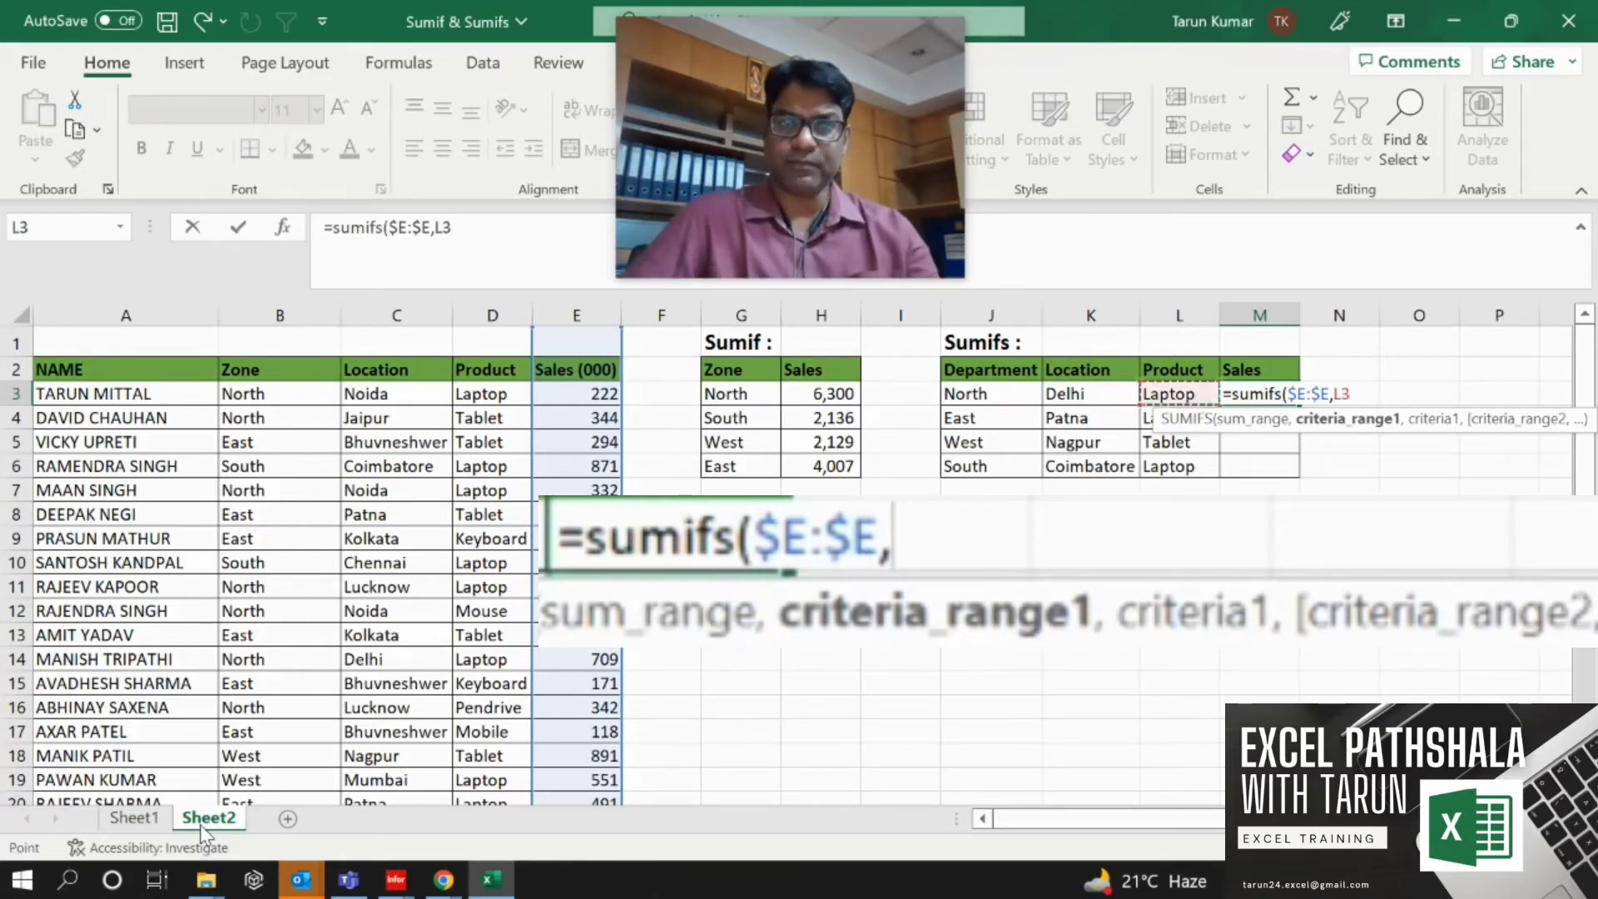
{"action": "key", "text": "Left"}
{"action": "key", "text": "Left"}
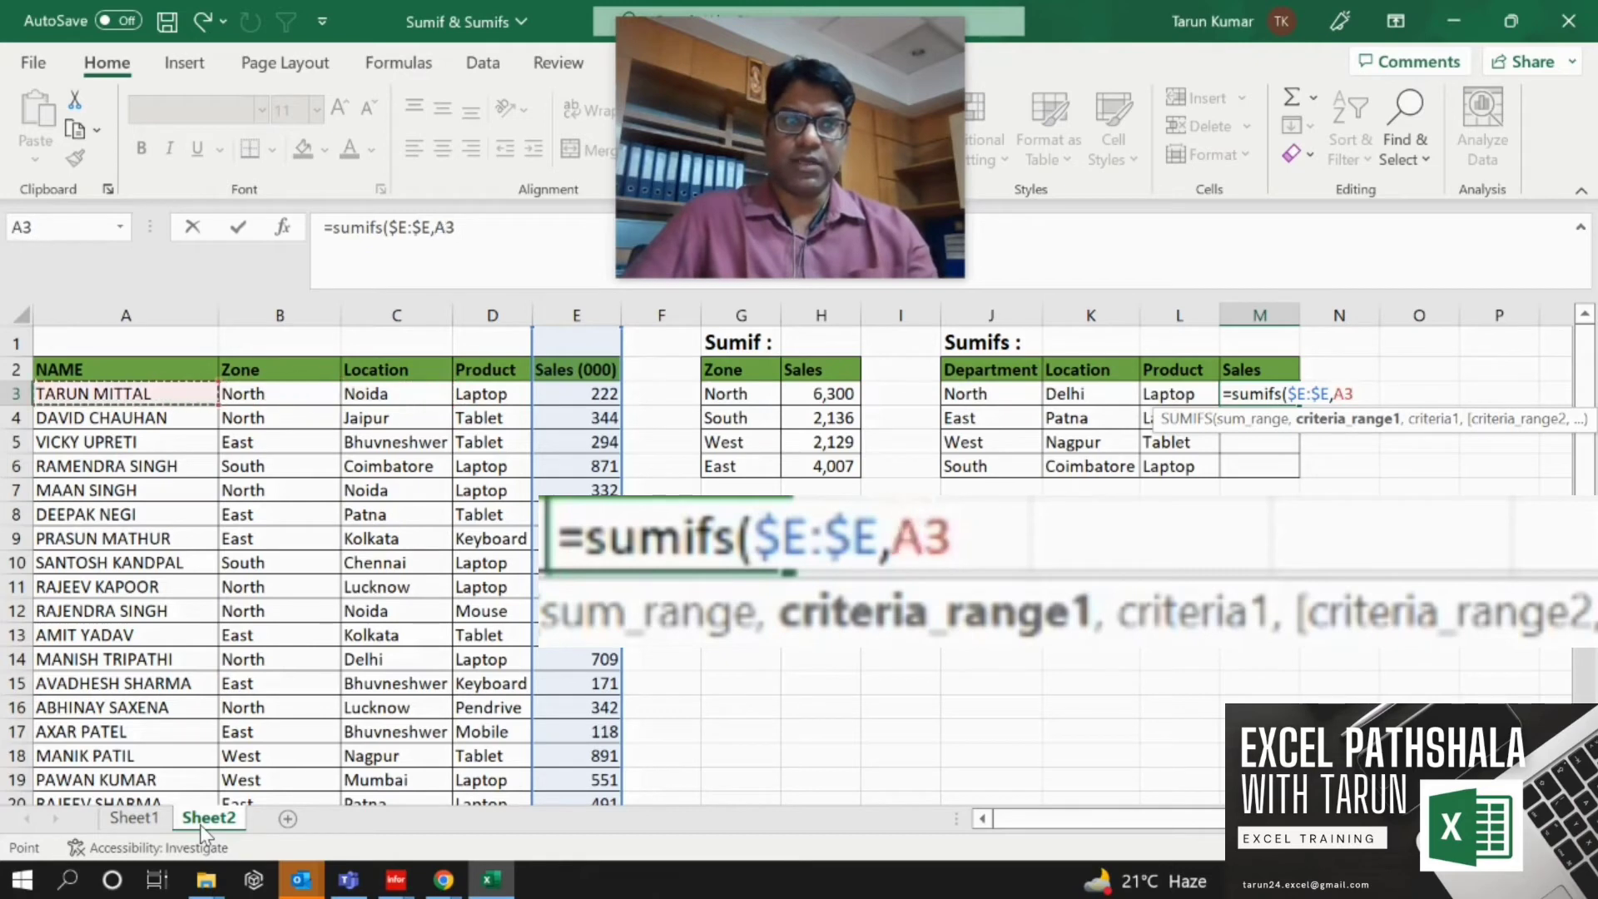
{"action": "key", "text": "Right"}
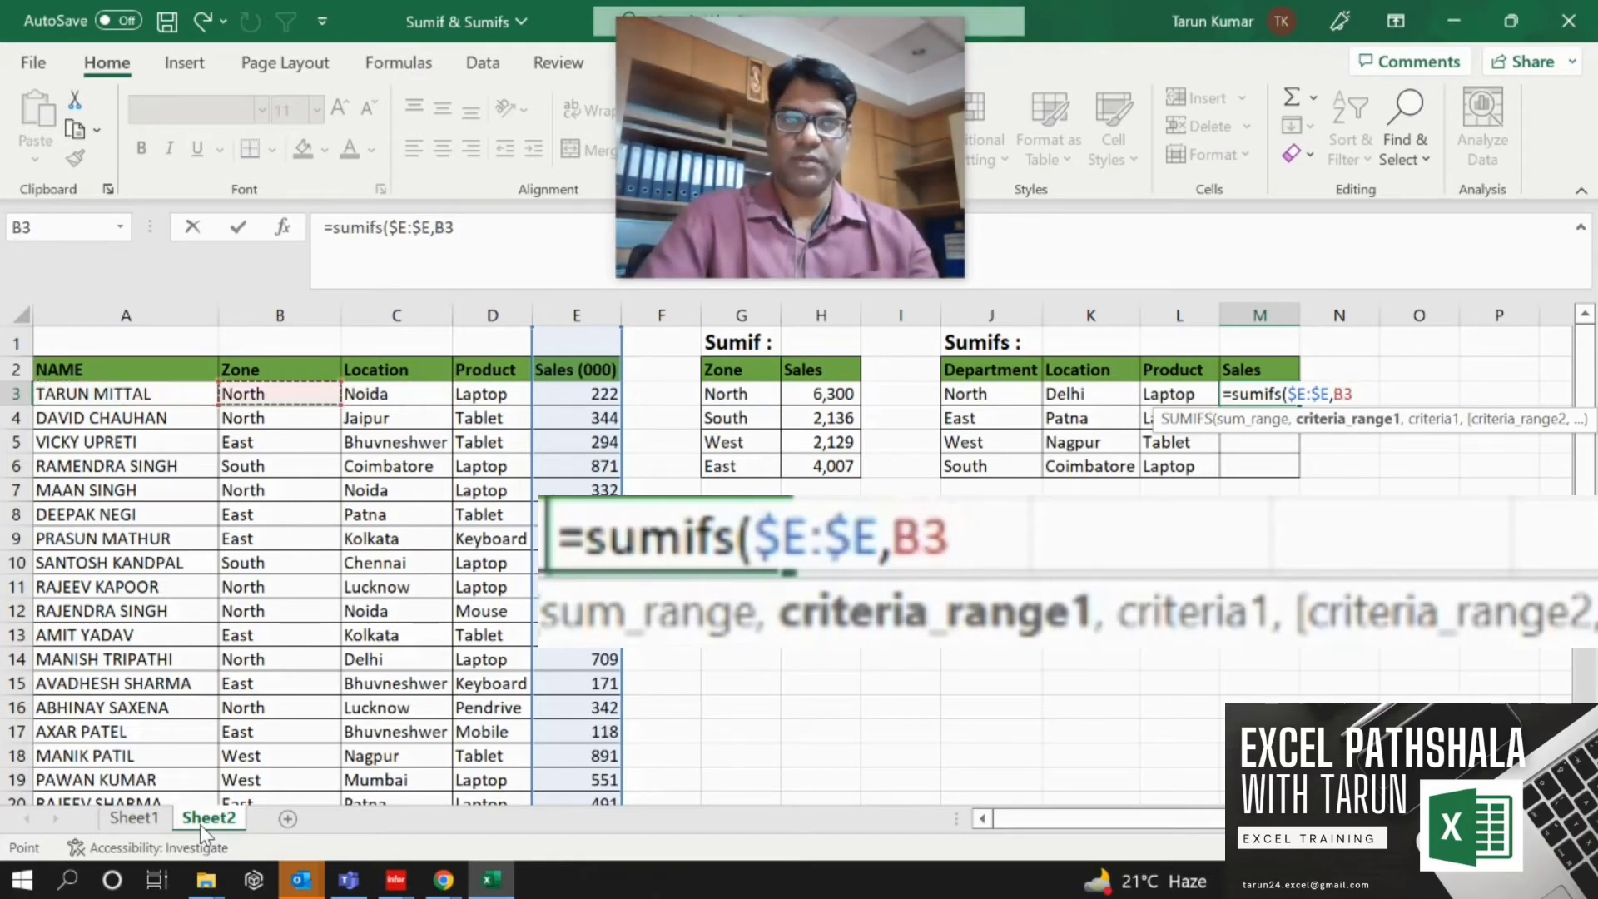
{"action": "key", "text": "ctrl+space"}
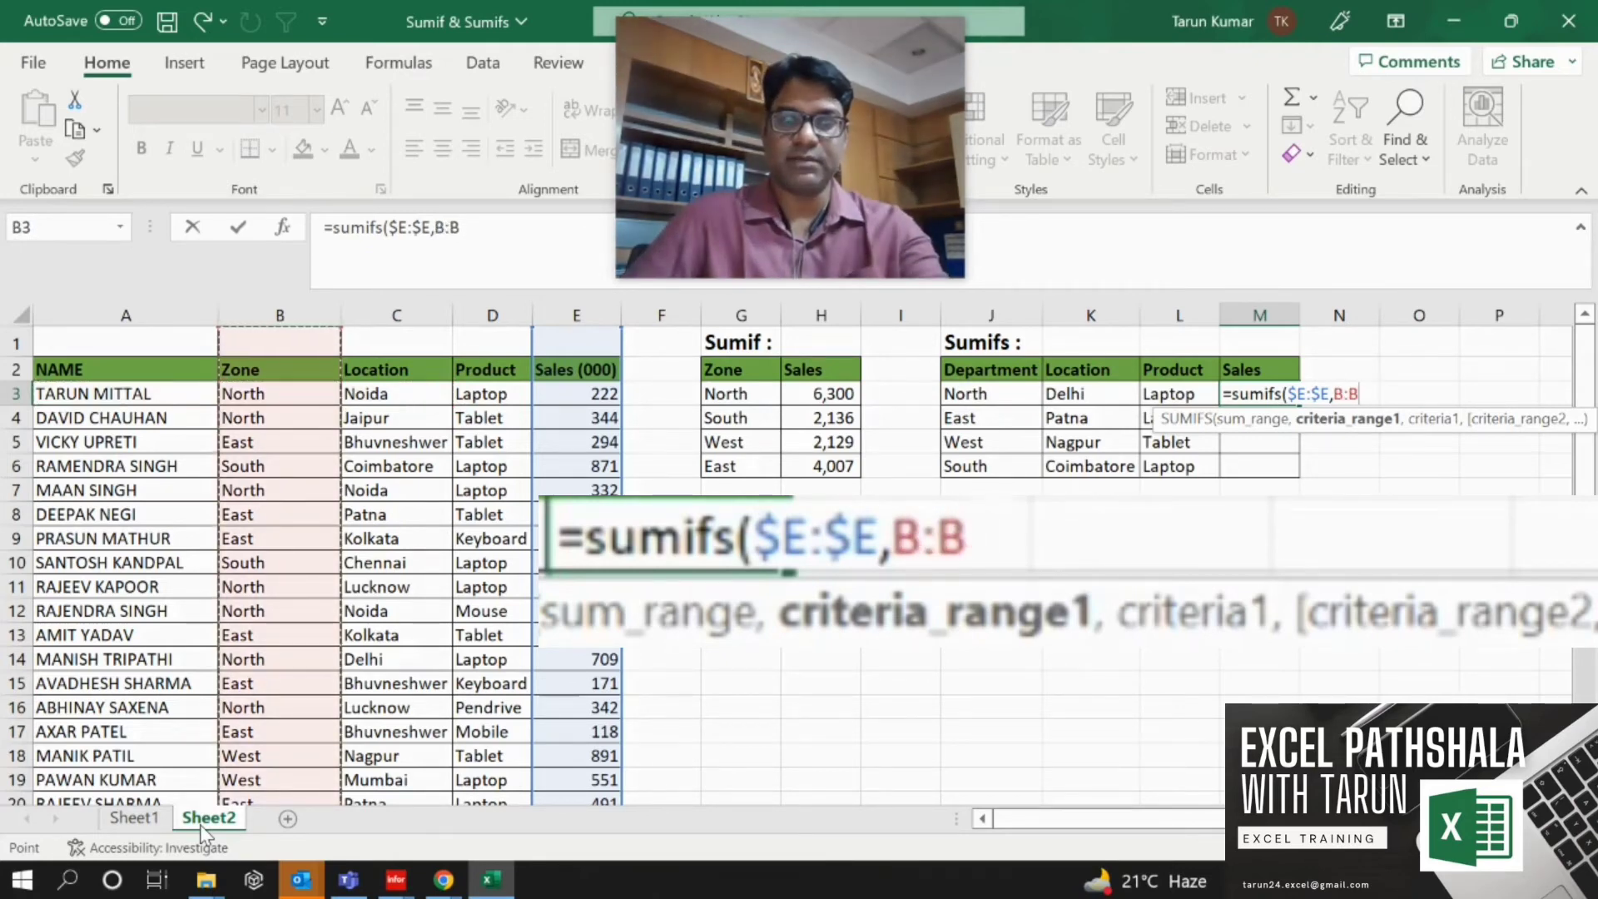
{"action": "key", "text": "F4"}
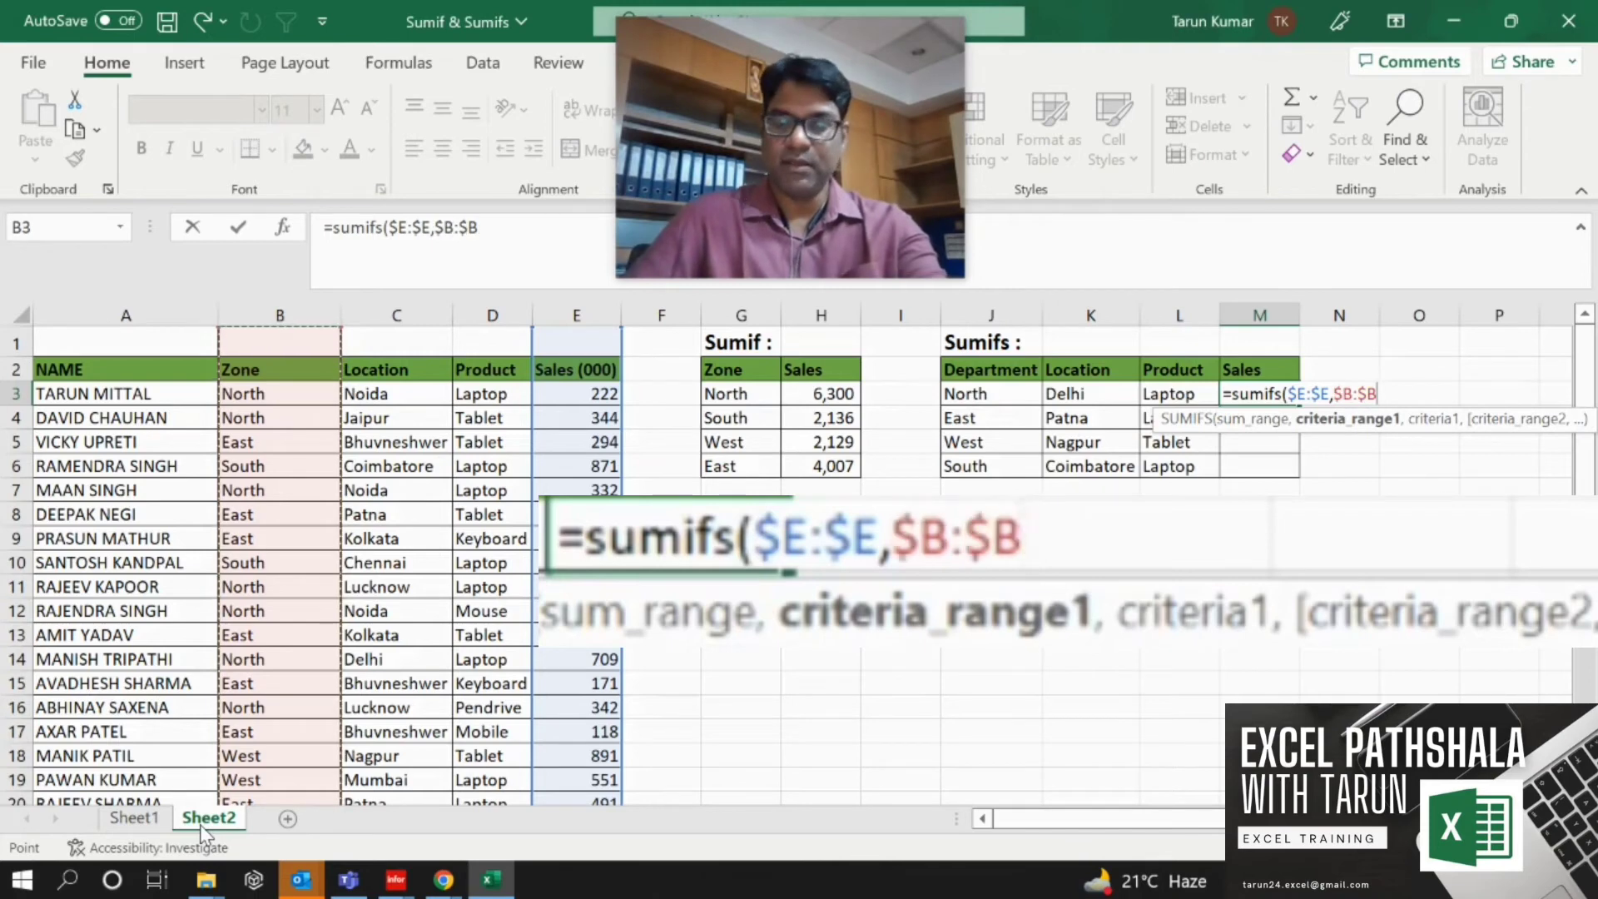
{"action": "type", "text": ","}
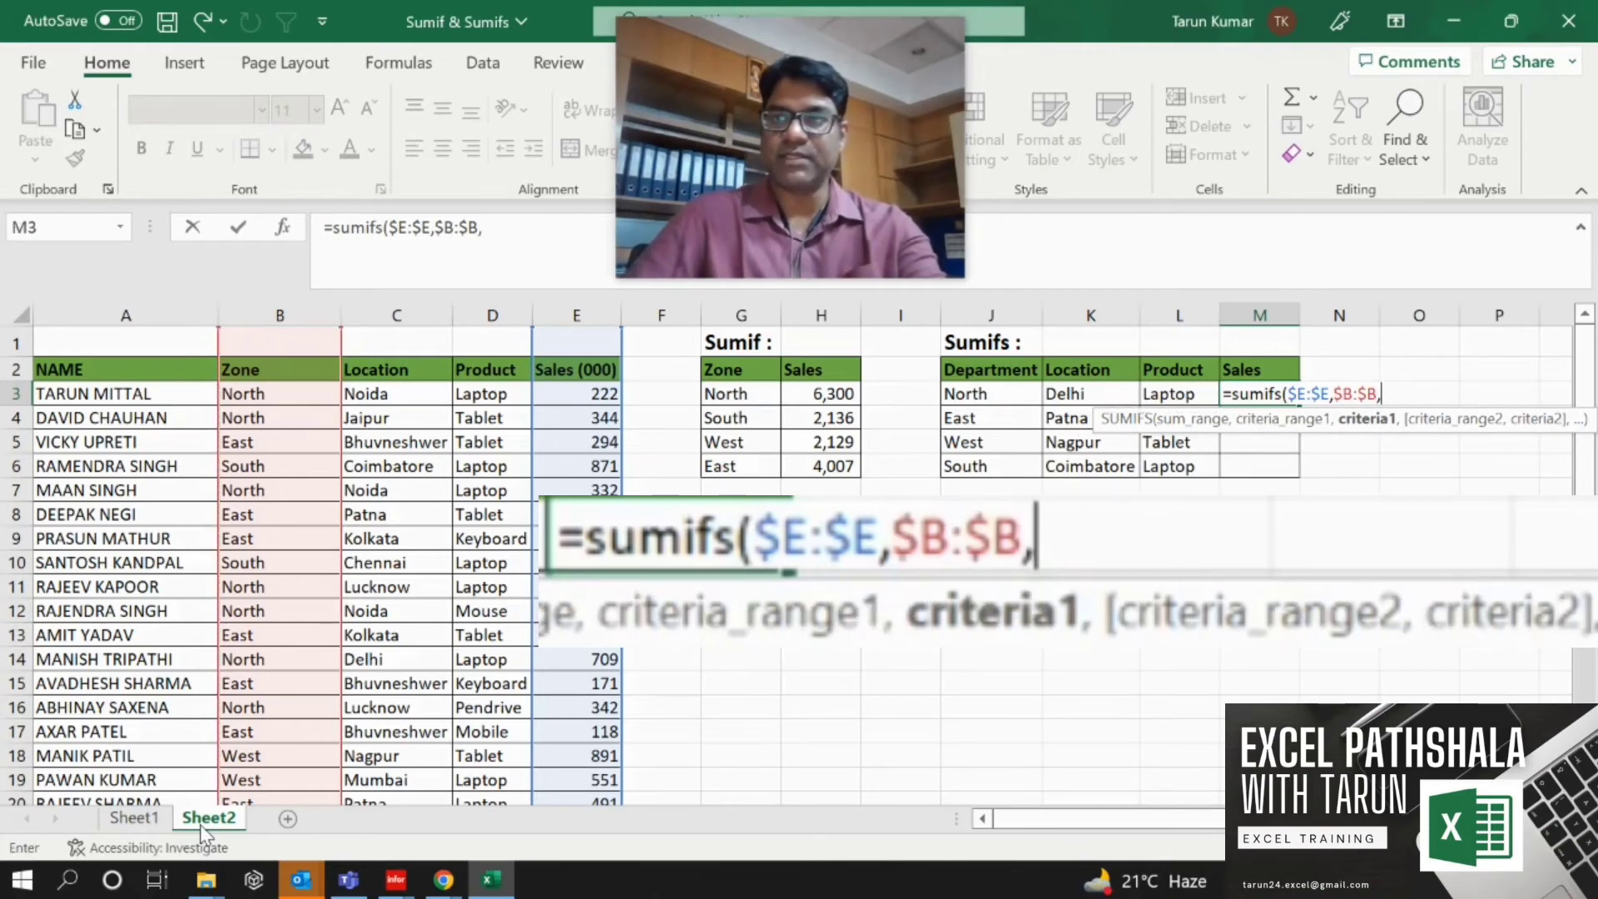
Add the Department cell J3, locked as $J3, as the first criteria of the SUMIFS.
{"action": "key", "text": "Left"}
{"action": "key", "text": "Left"}
{"action": "key", "text": "Left"}
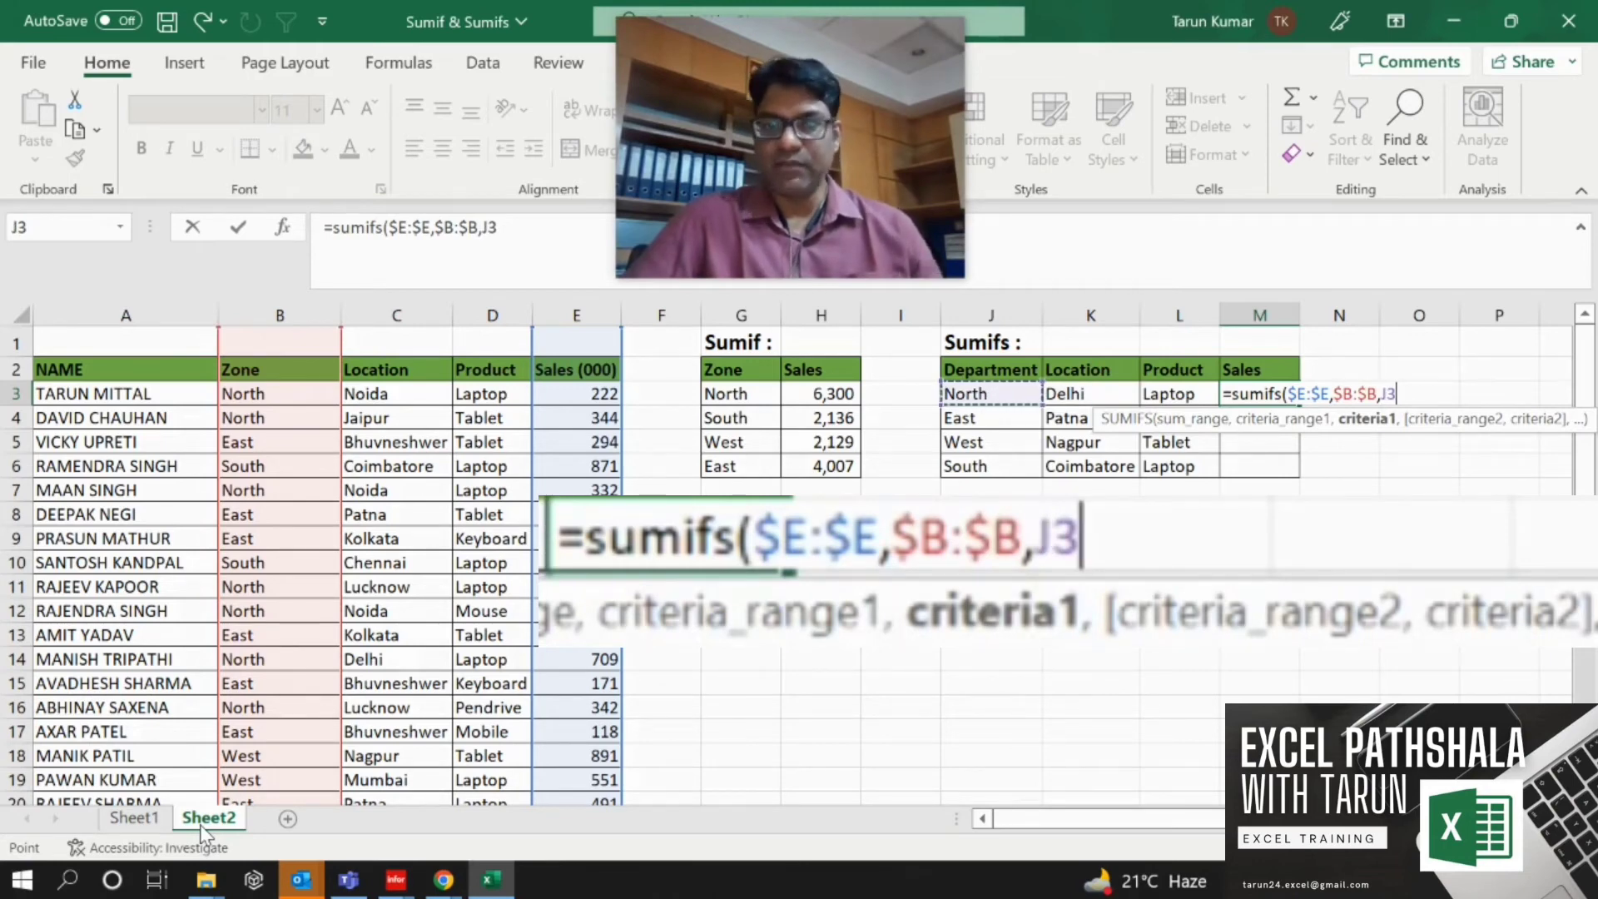
{"action": "key", "text": "F4"}
{"action": "key", "text": "F4"}
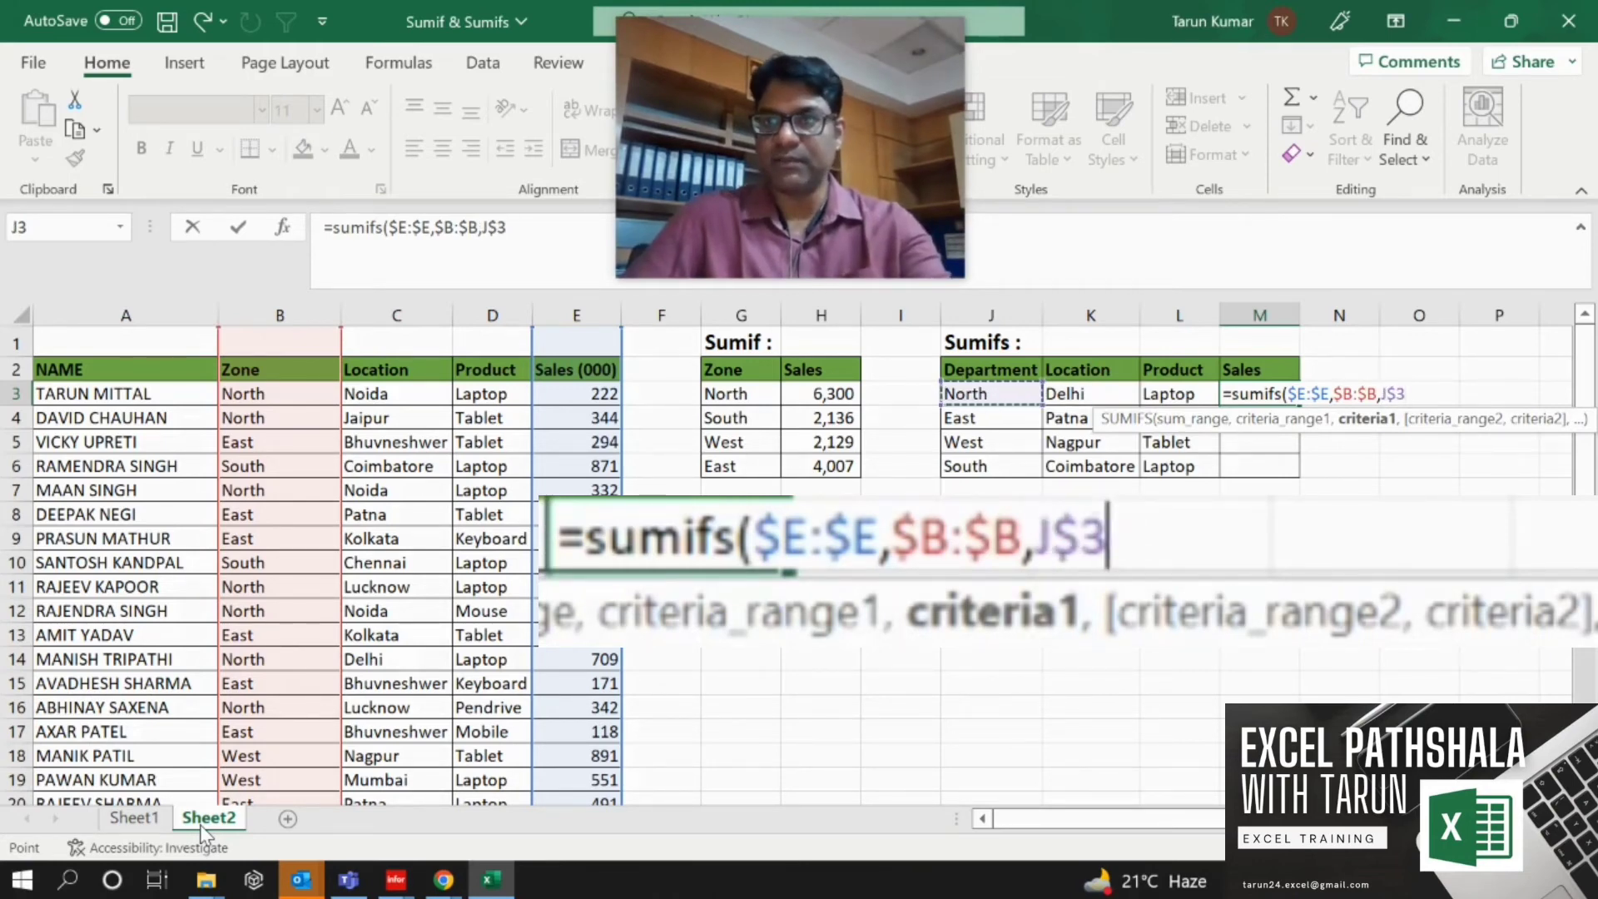
{"action": "key", "text": "F4"}
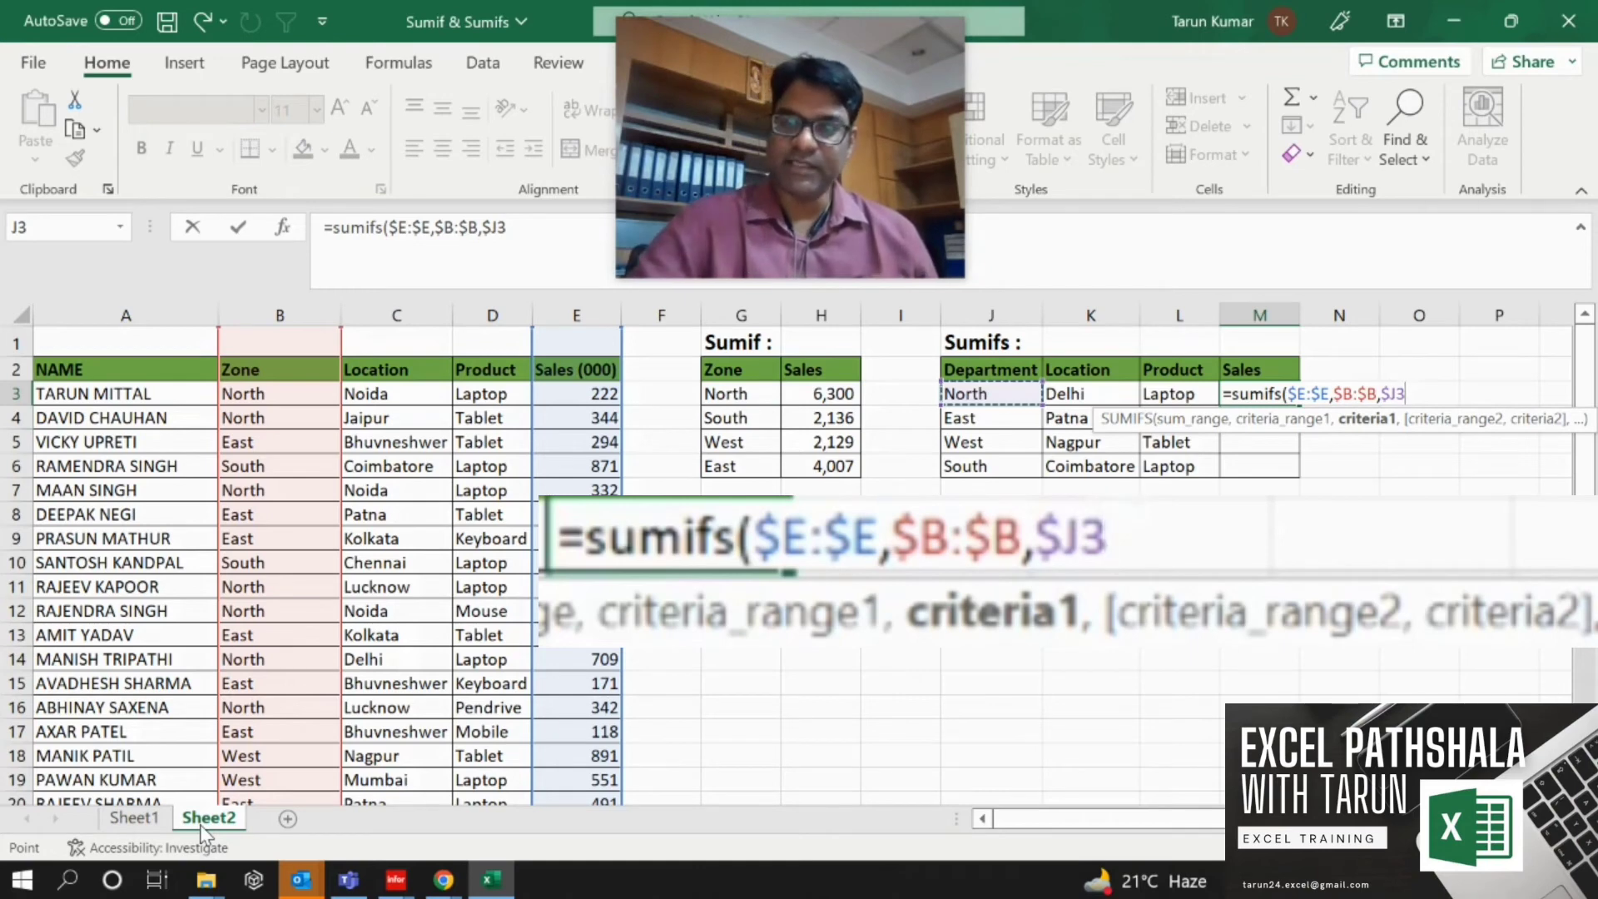
{"action": "type", "text": ","}
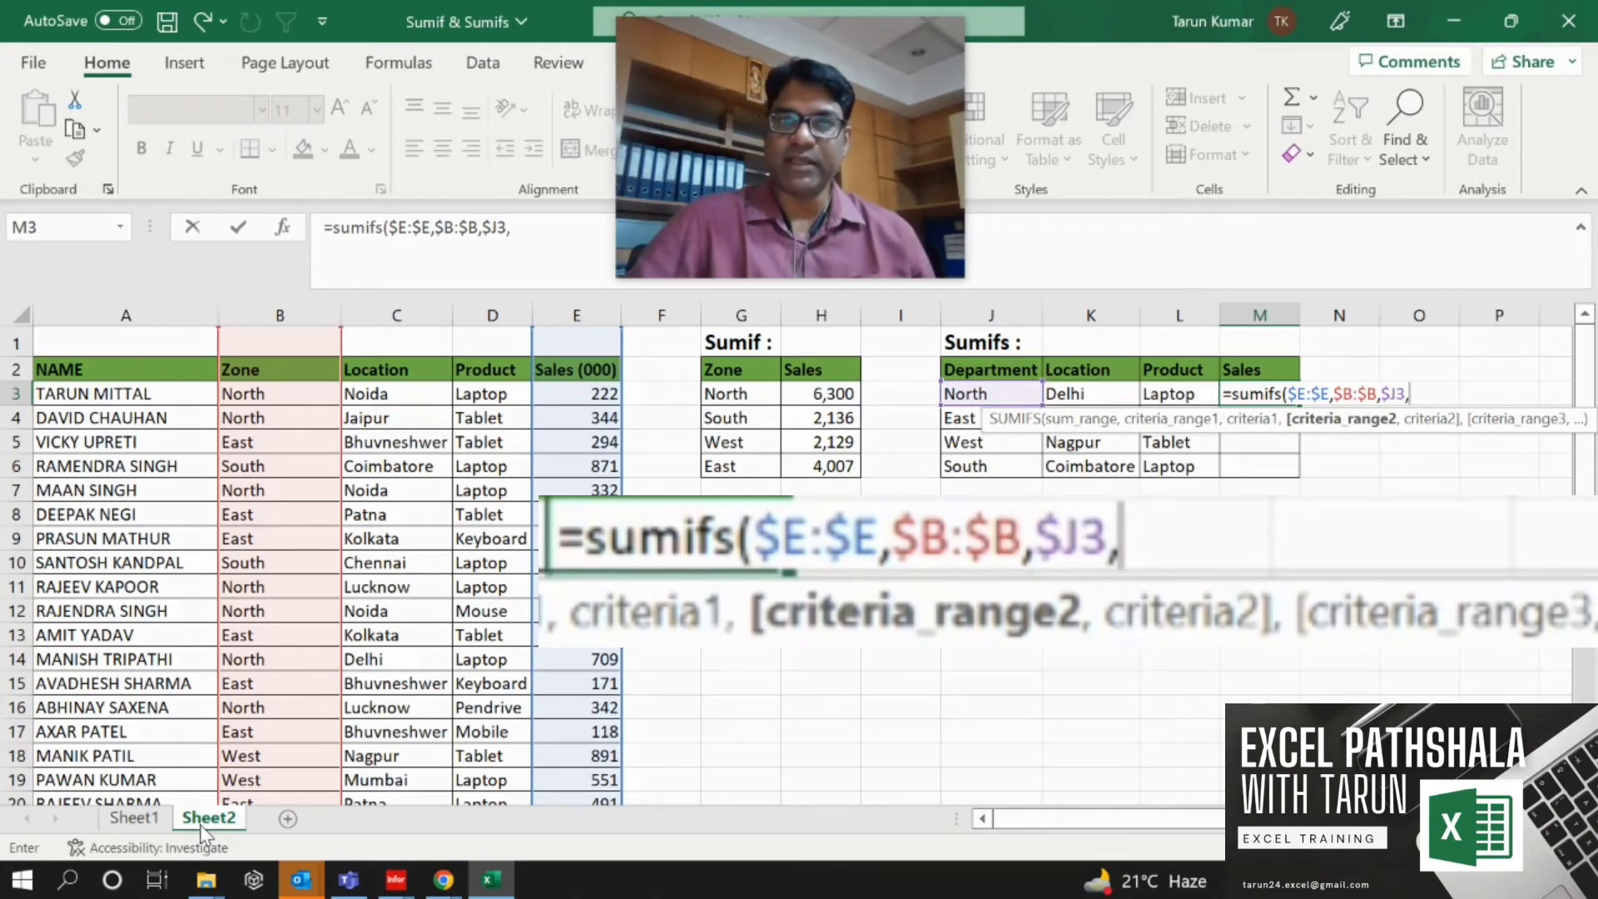
Add the whole Location column as absolute criteria range $C:$C to the SUMIFS.
{"action": "key", "text": "Left"}
{"action": "key", "text": "Left"}
{"action": "key", "text": "Left"}
{"action": "key", "text": "Left"}
{"action": "key", "text": "Left"}
{"action": "key", "text": "Left"}
{"action": "key", "text": "Left"}
{"action": "key", "text": "Left"}
{"action": "key", "text": "Left"}
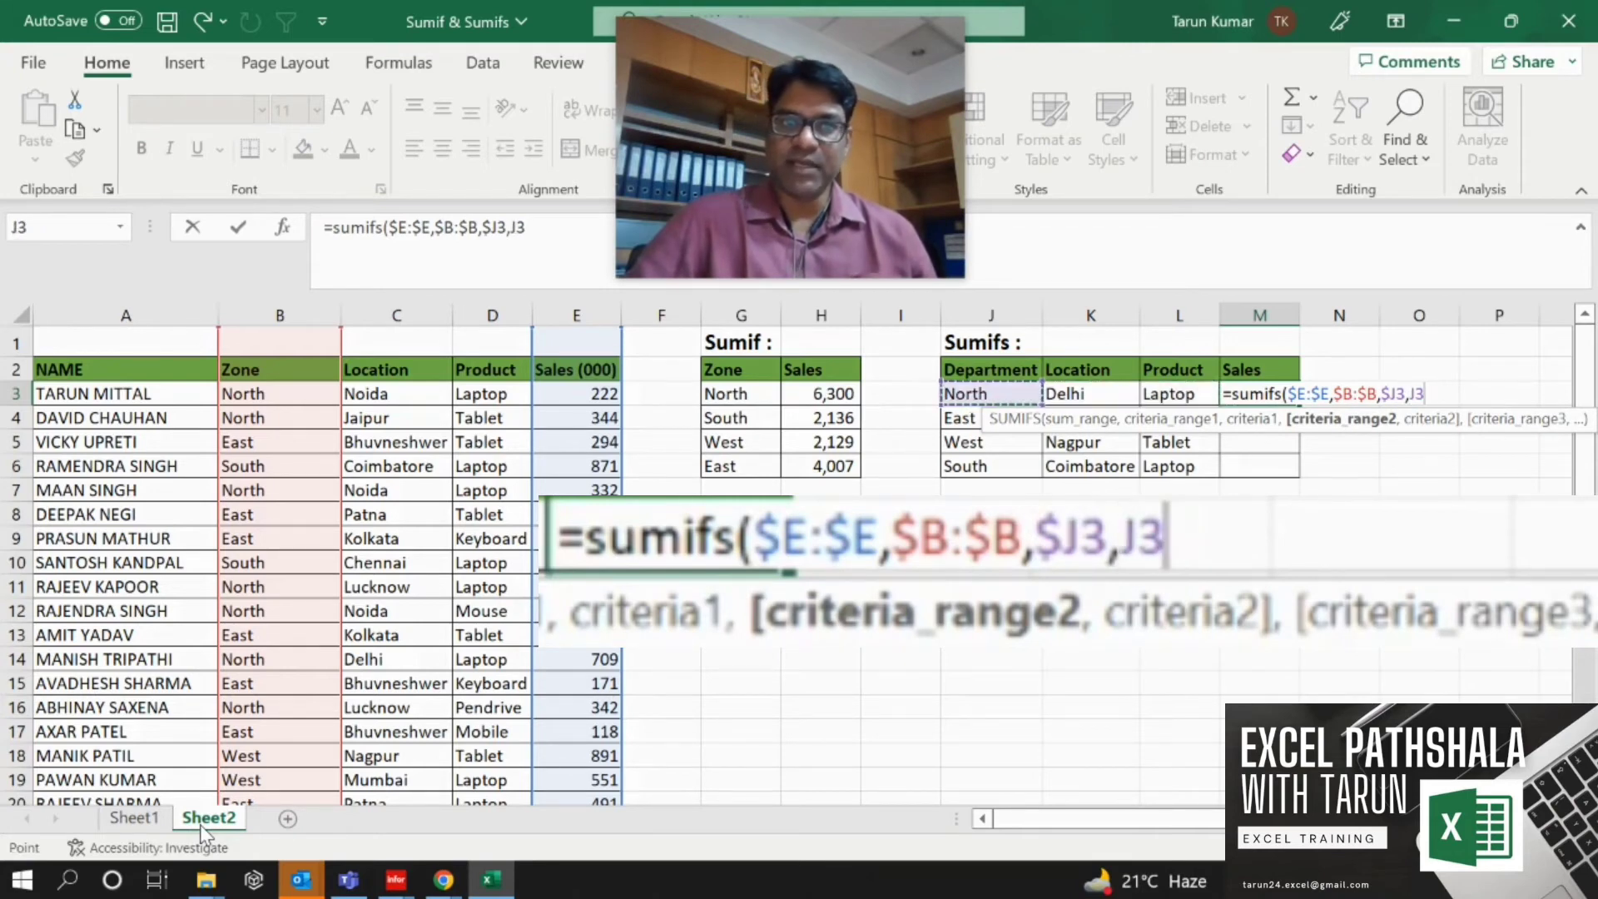
{"action": "key", "text": "Left"}
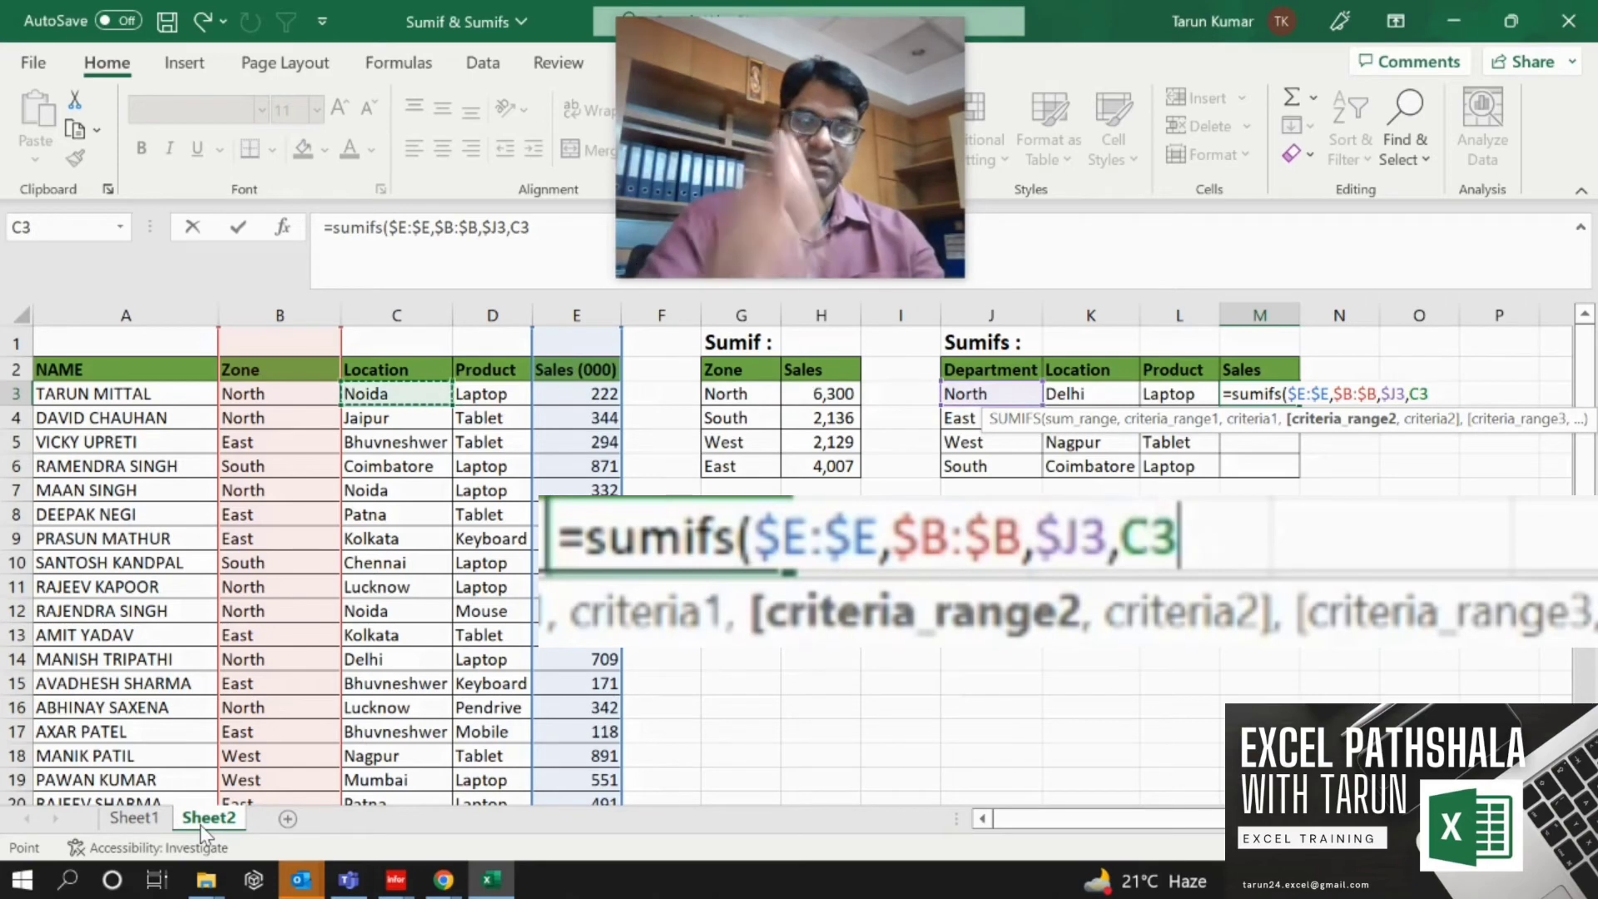
{"action": "key", "text": "ctrl+space"}
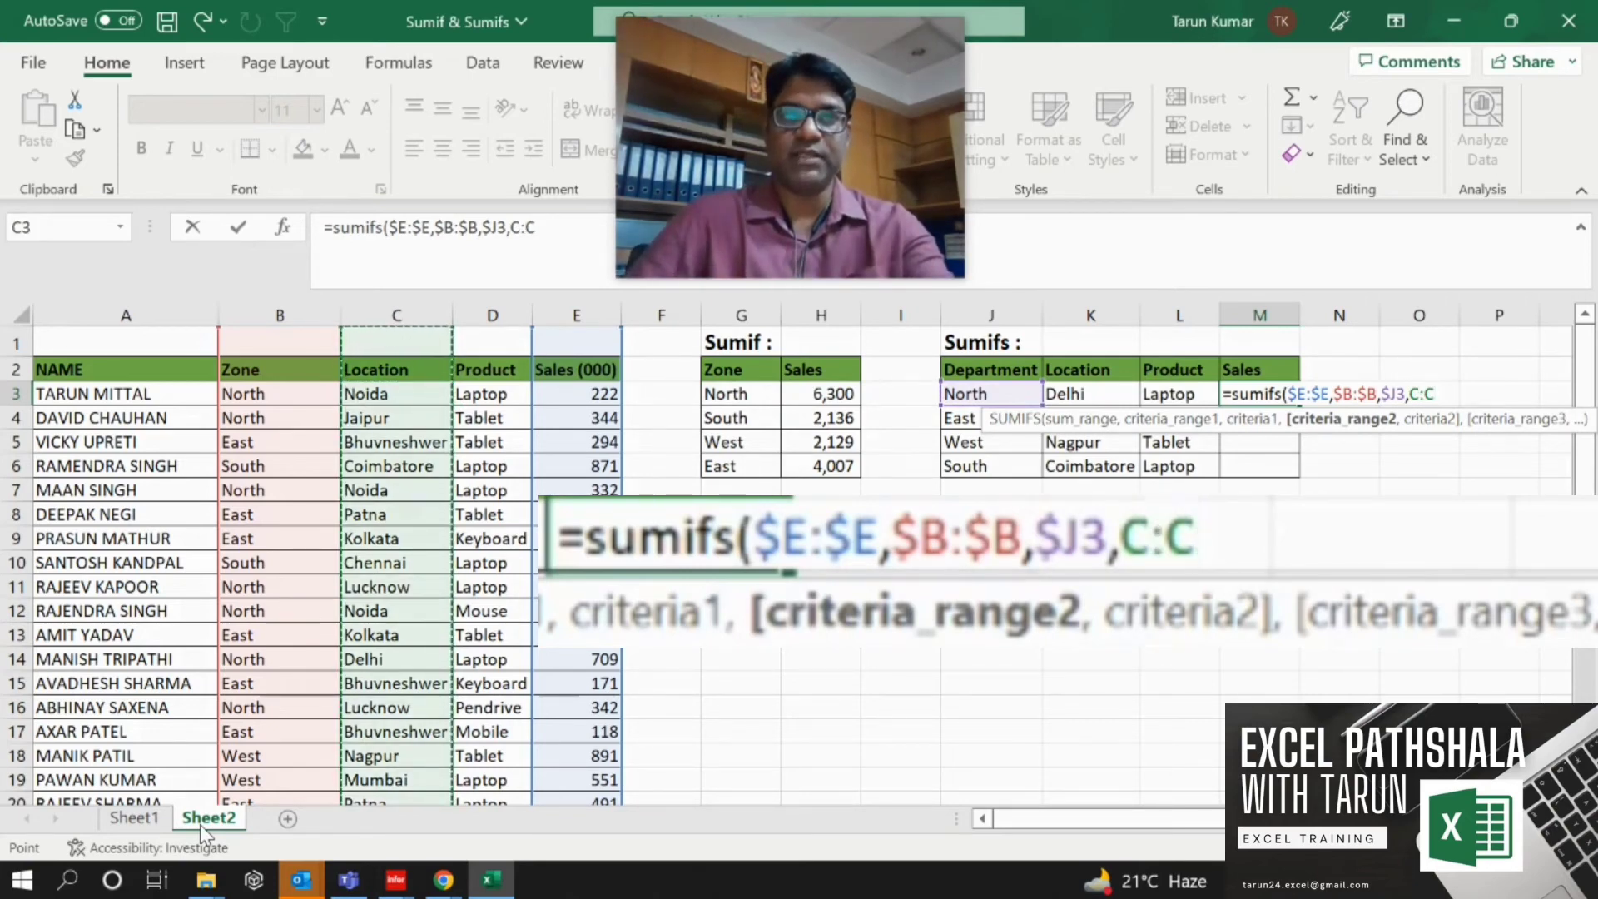
{"action": "key", "text": "F4"}
{"action": "type", "text": ","}
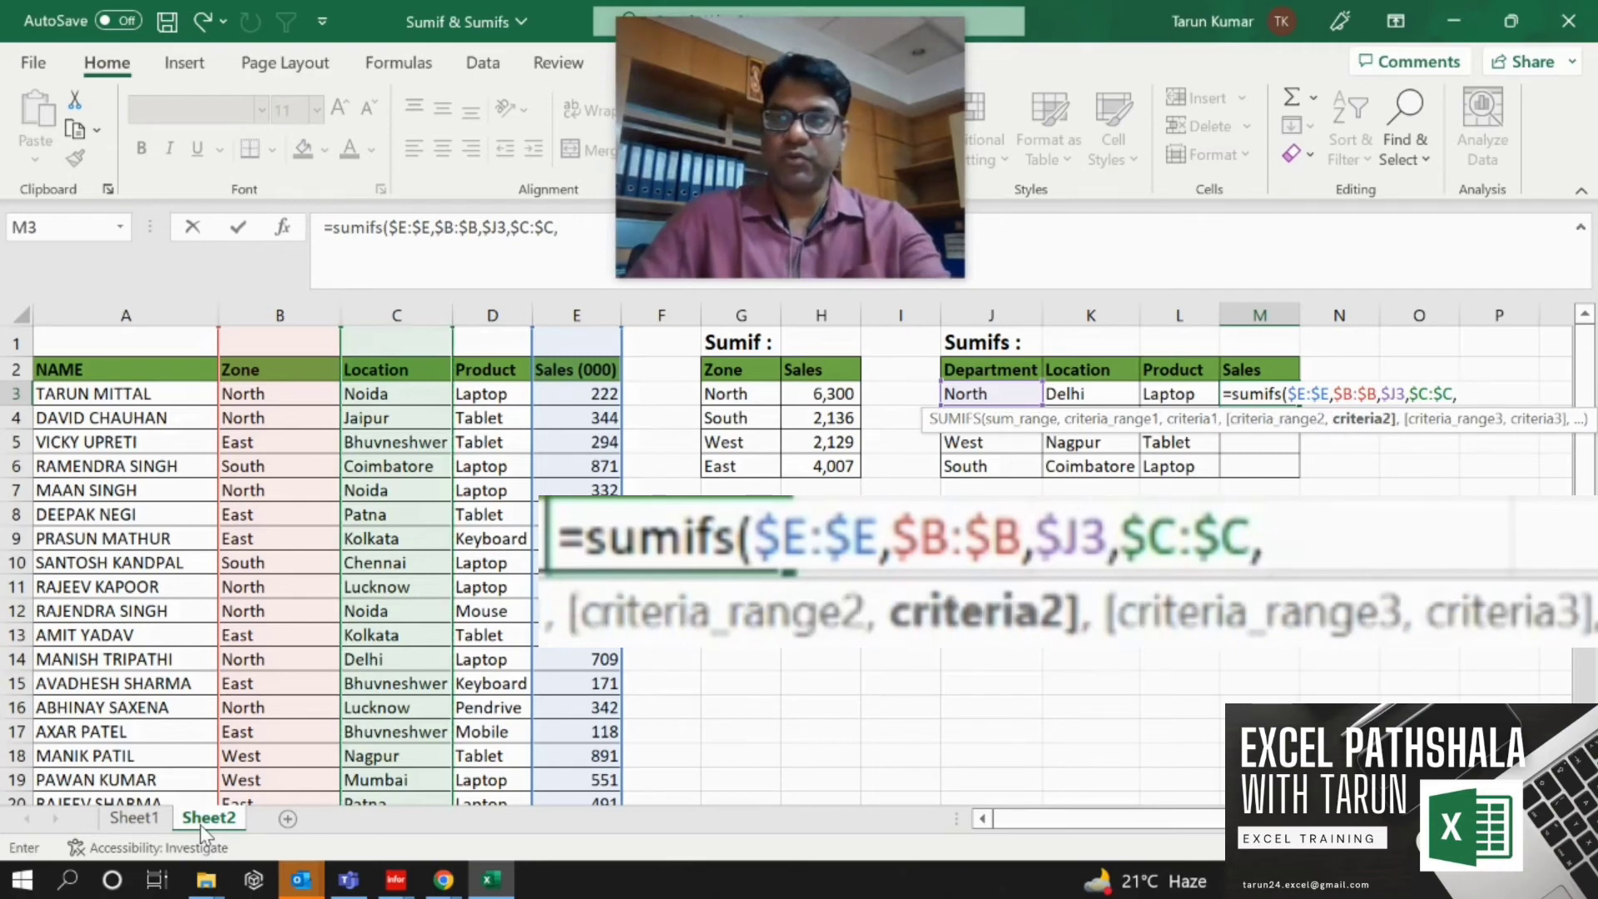
Add the Location cell K3, locked as $K3, as the second criteria.
{"action": "key", "text": "Left"}
{"action": "key", "text": "Left"}
{"action": "key", "text": "Left"}
{"action": "key", "text": "Right"}
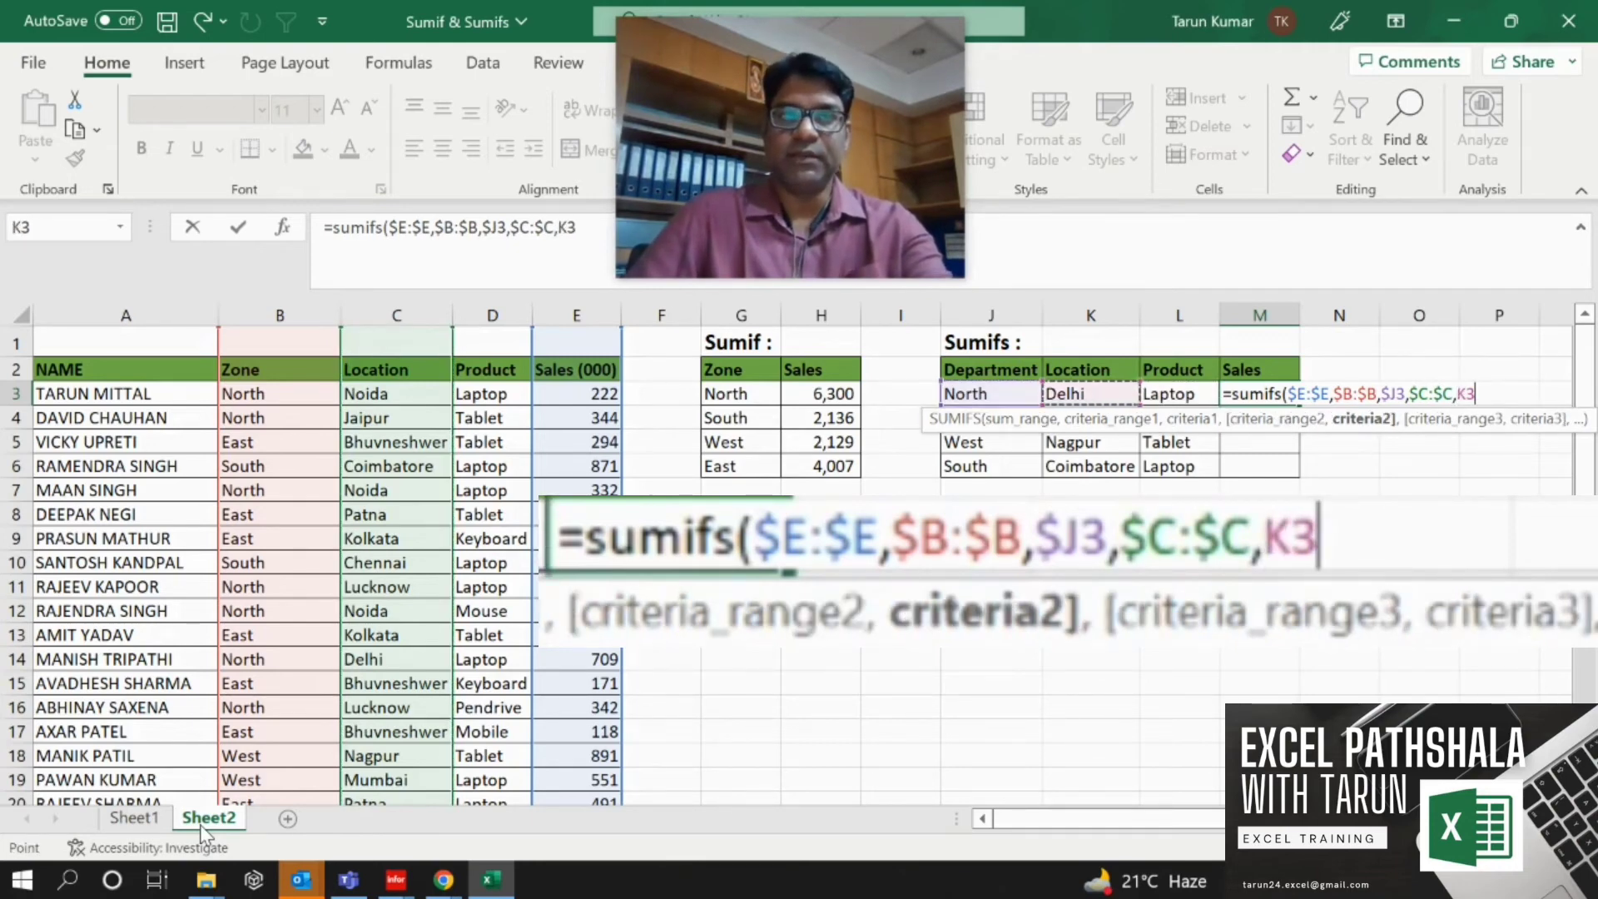
{"action": "key", "text": "F4"}
{"action": "key", "text": "F4"}
{"action": "key", "text": "F4"}
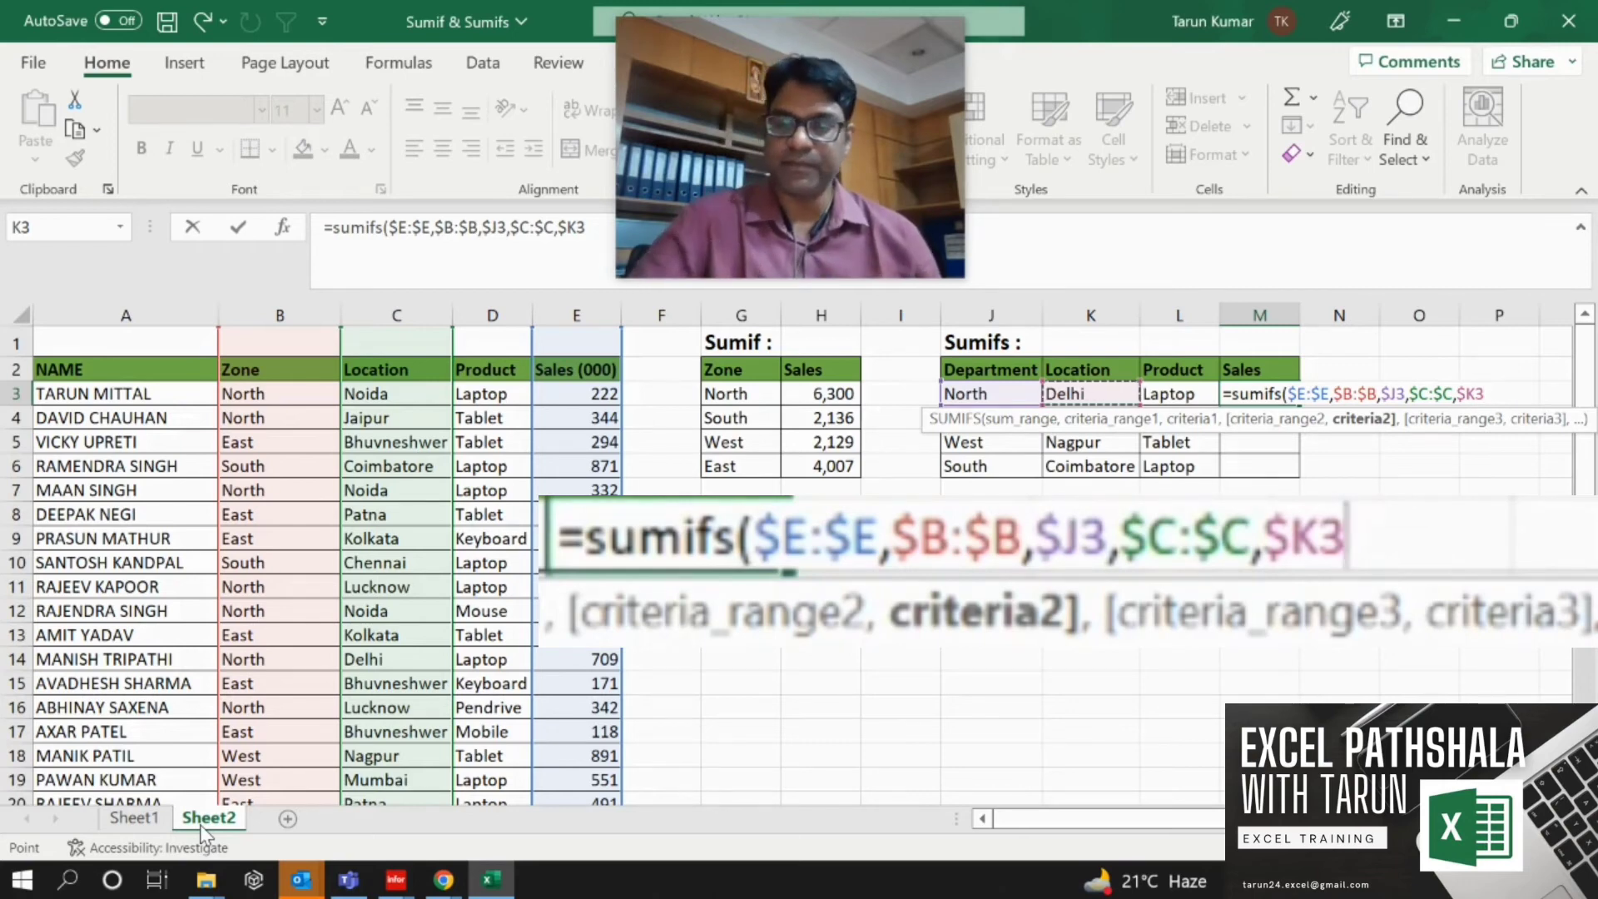
{"action": "type", "text": ","}
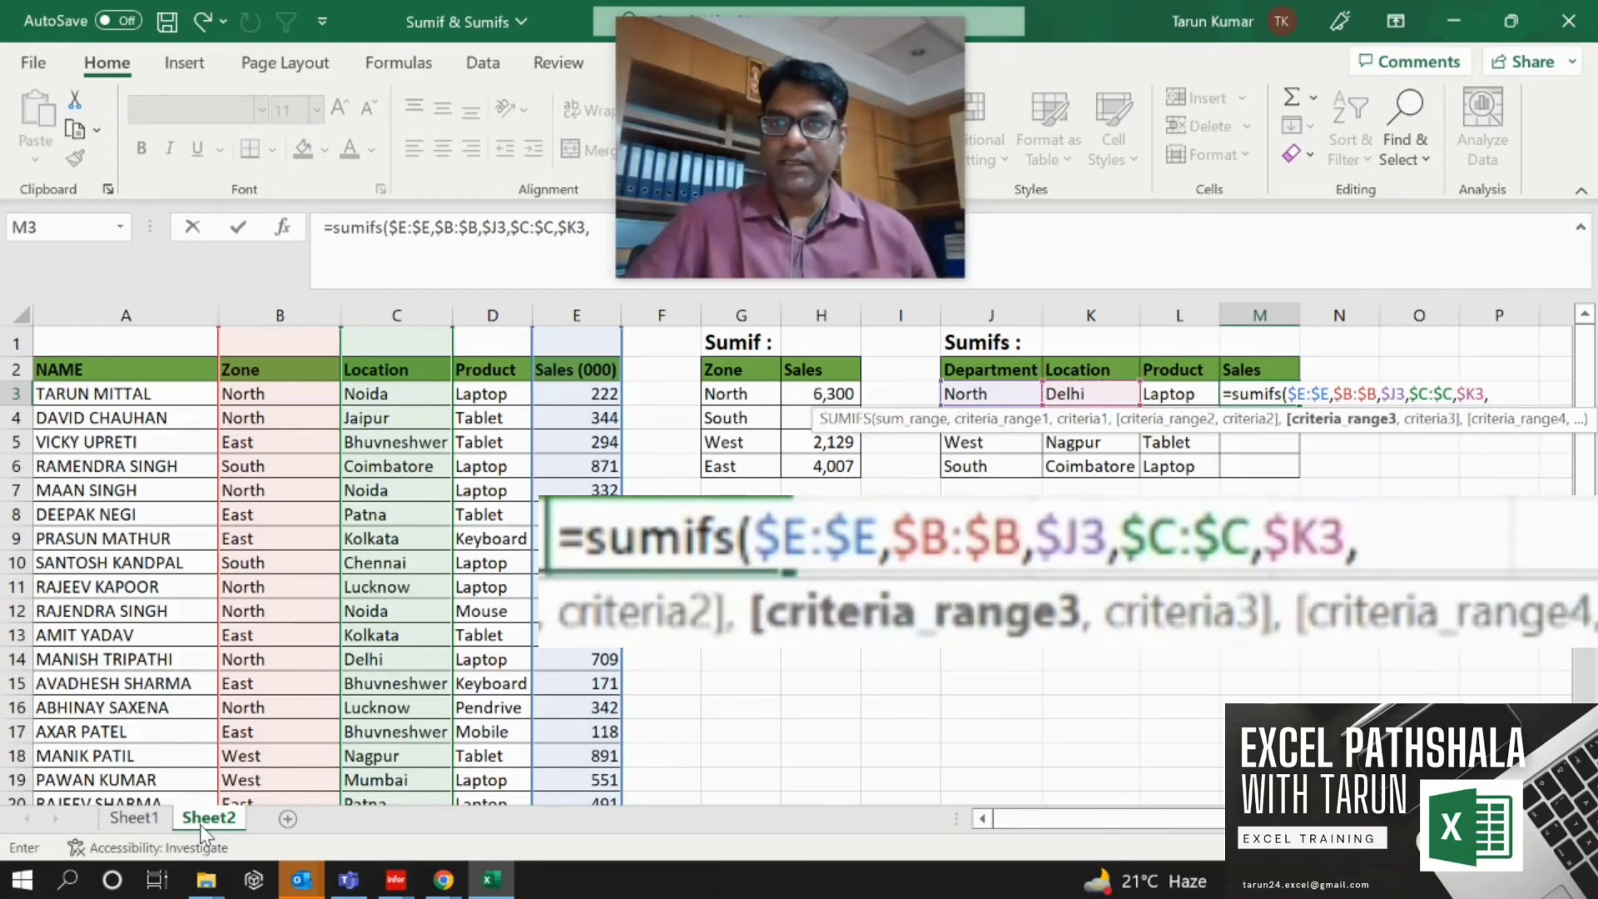
Add the whole Product column as absolute criteria range $D:$D to the SUMIFS.
{"action": "key", "text": "Left"}
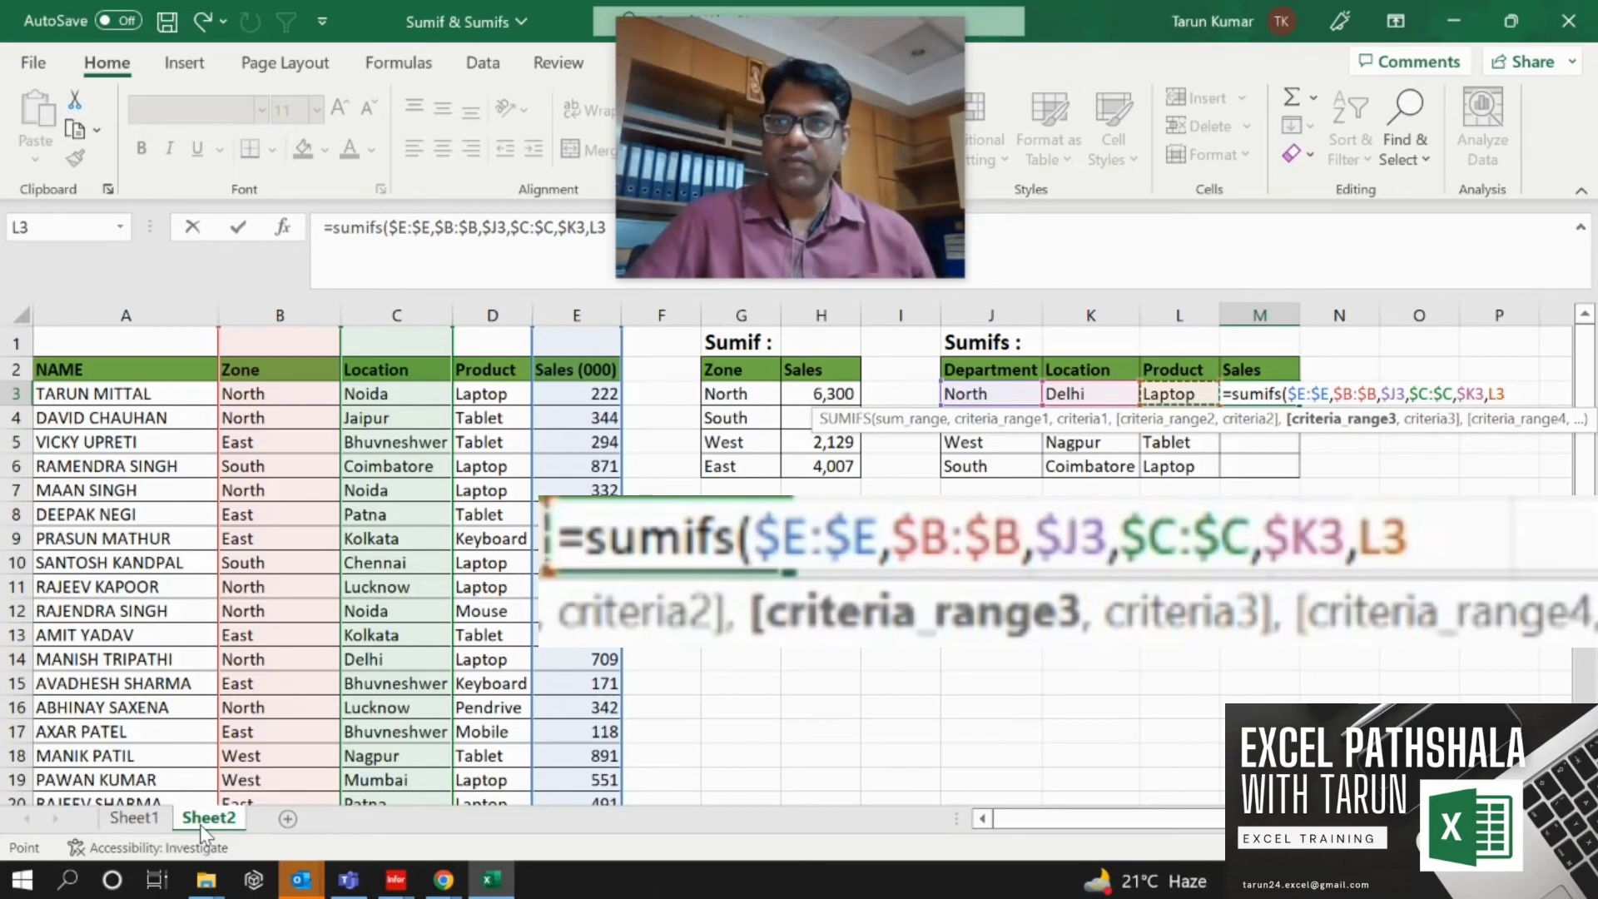
{"action": "key", "text": "Left"}
{"action": "key", "text": "Left"}
{"action": "key", "text": "Left"}
{"action": "key", "text": "Left"}
{"action": "key", "text": "Left"}
{"action": "key", "text": "Left"}
{"action": "key", "text": "Left"}
{"action": "key", "text": "Left"}
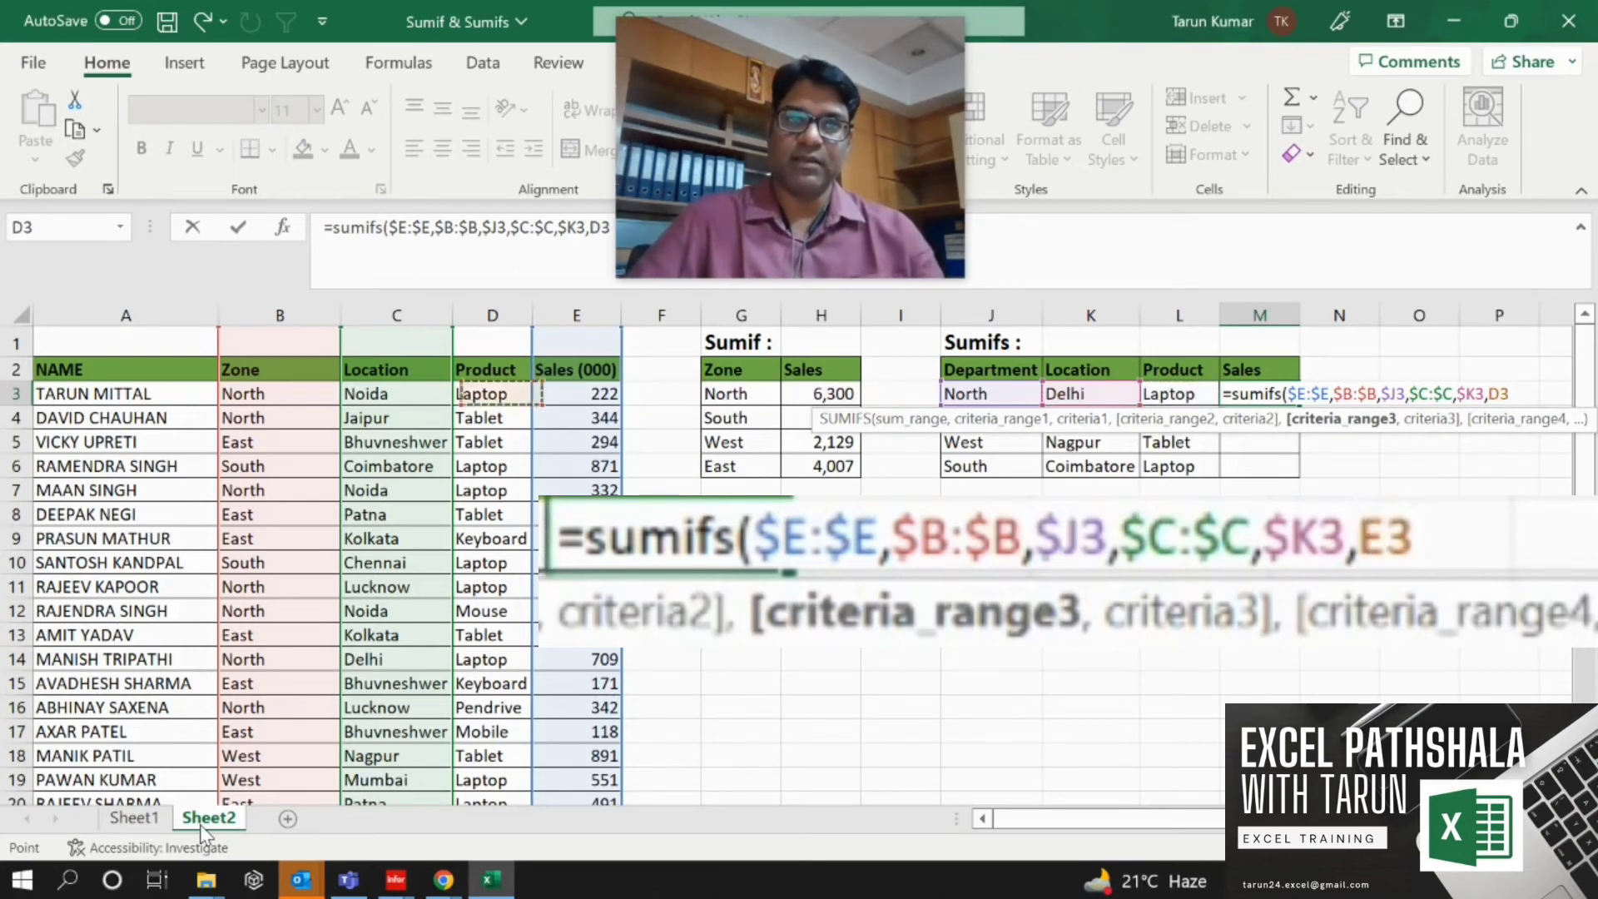
{"action": "key", "text": "ctrl+space"}
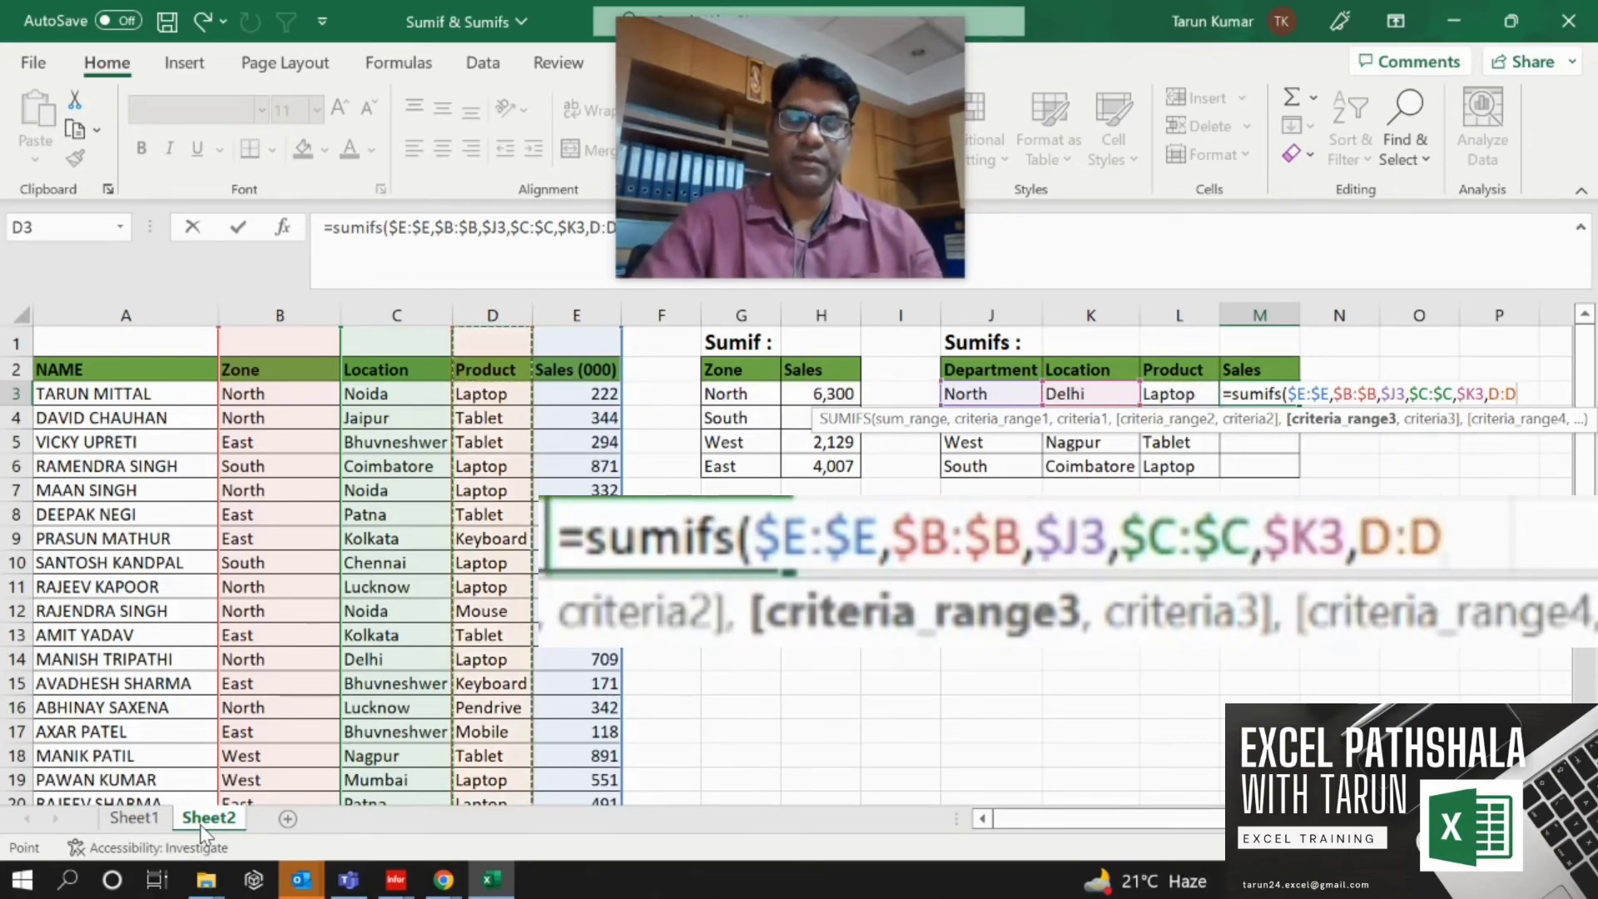
{"action": "key", "text": "F4"}
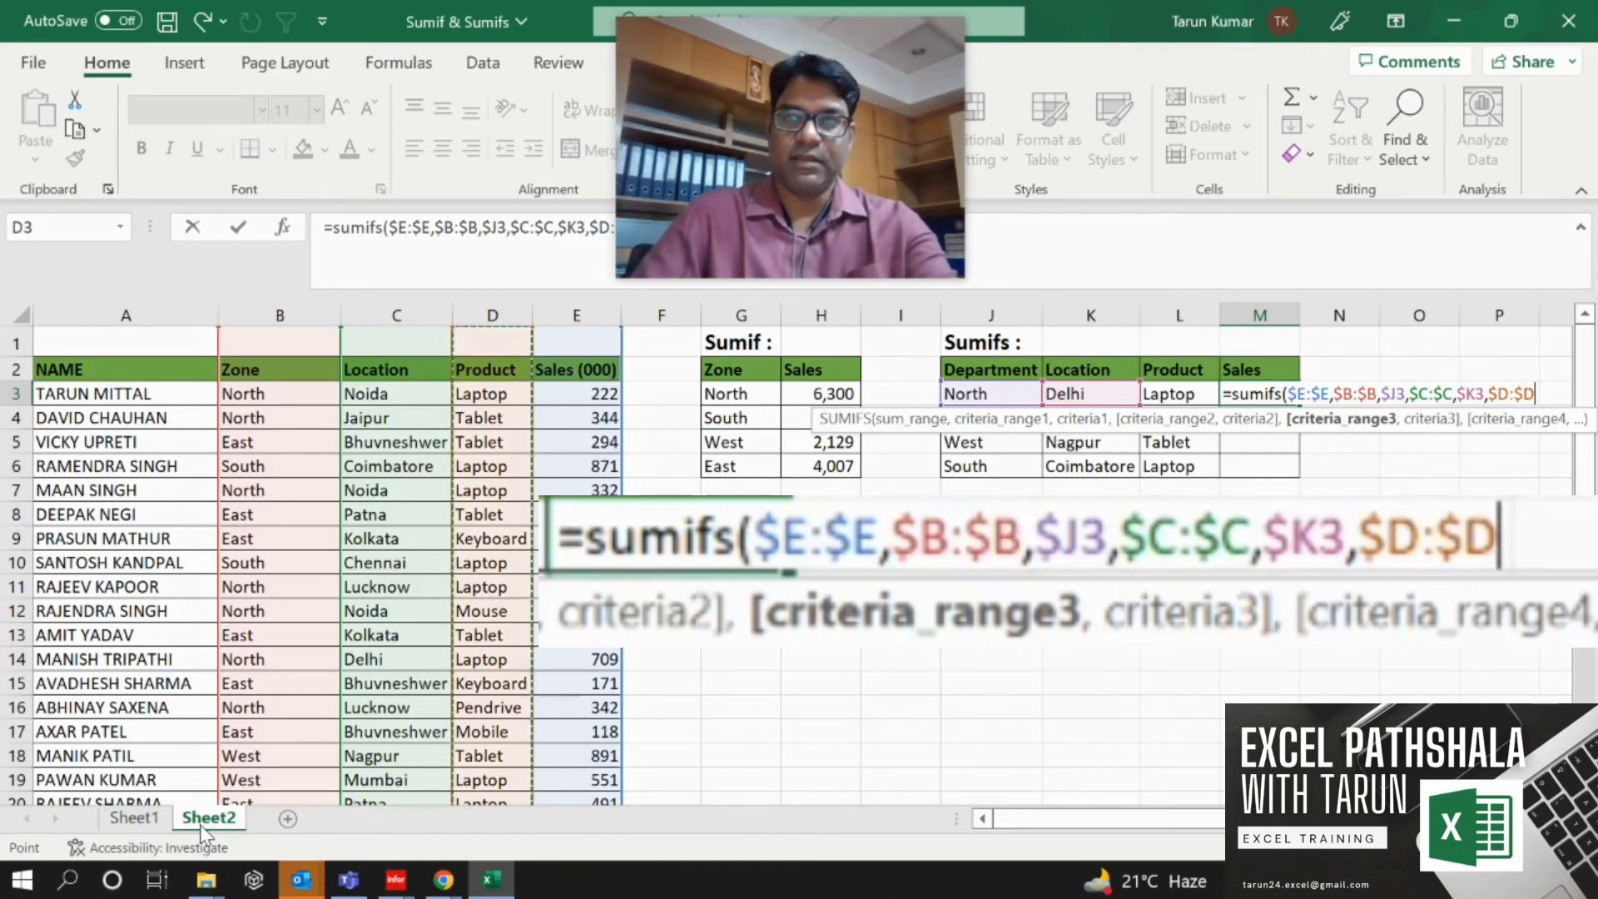
{"action": "type", "text": ","}
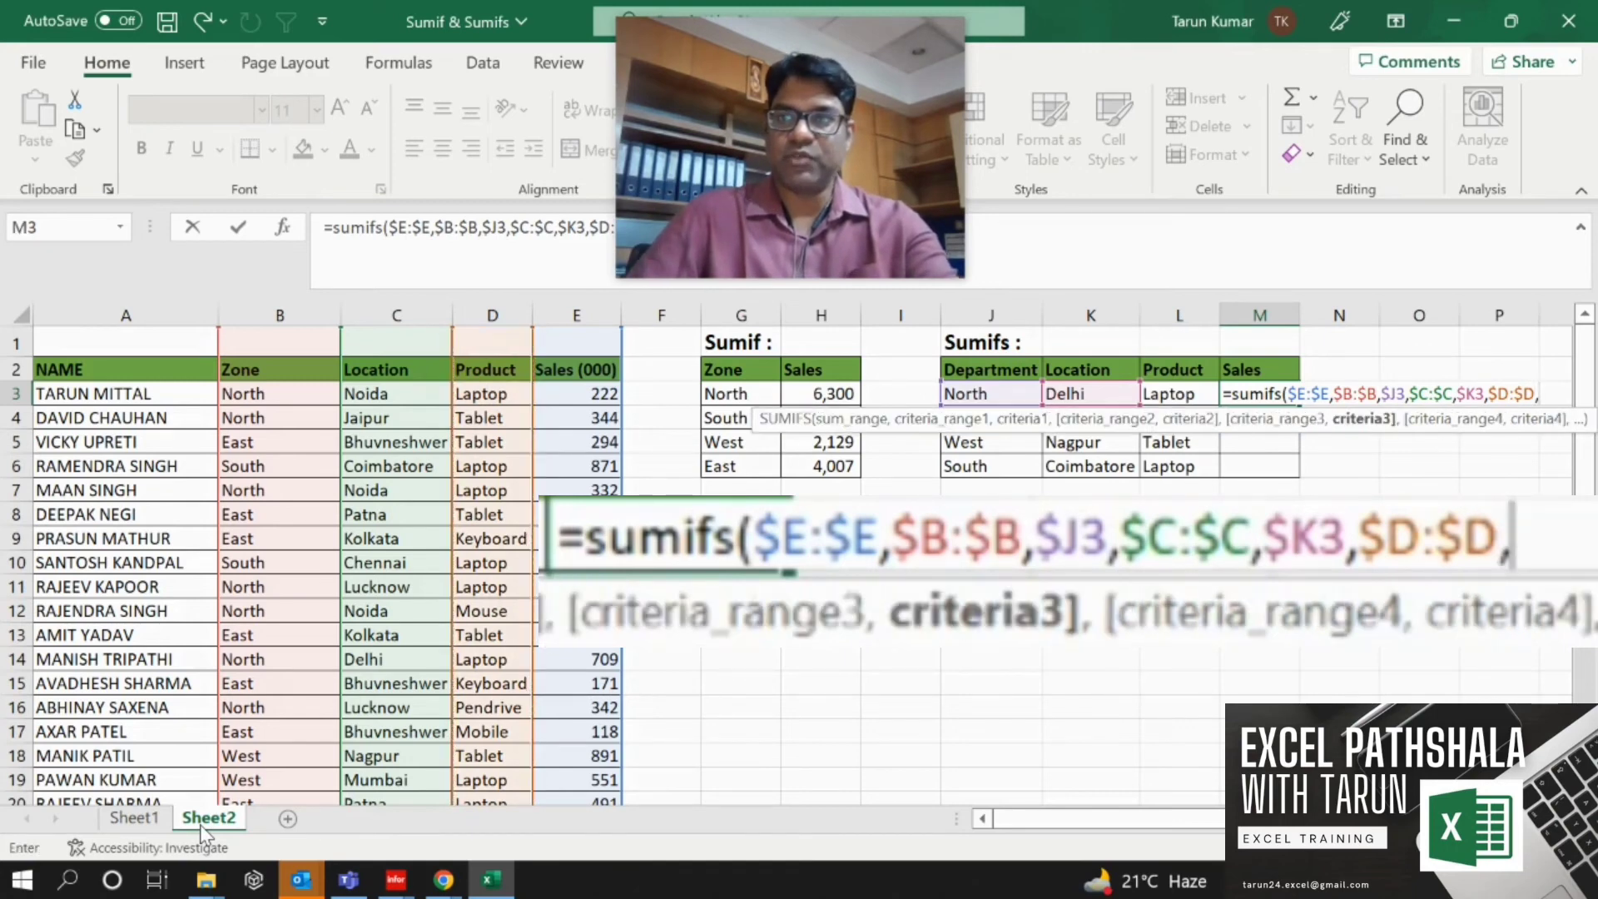
Complete the SUMIFS with $L3 as the third criteria and enter the formula in M3.
{"action": "key", "text": "Left"}
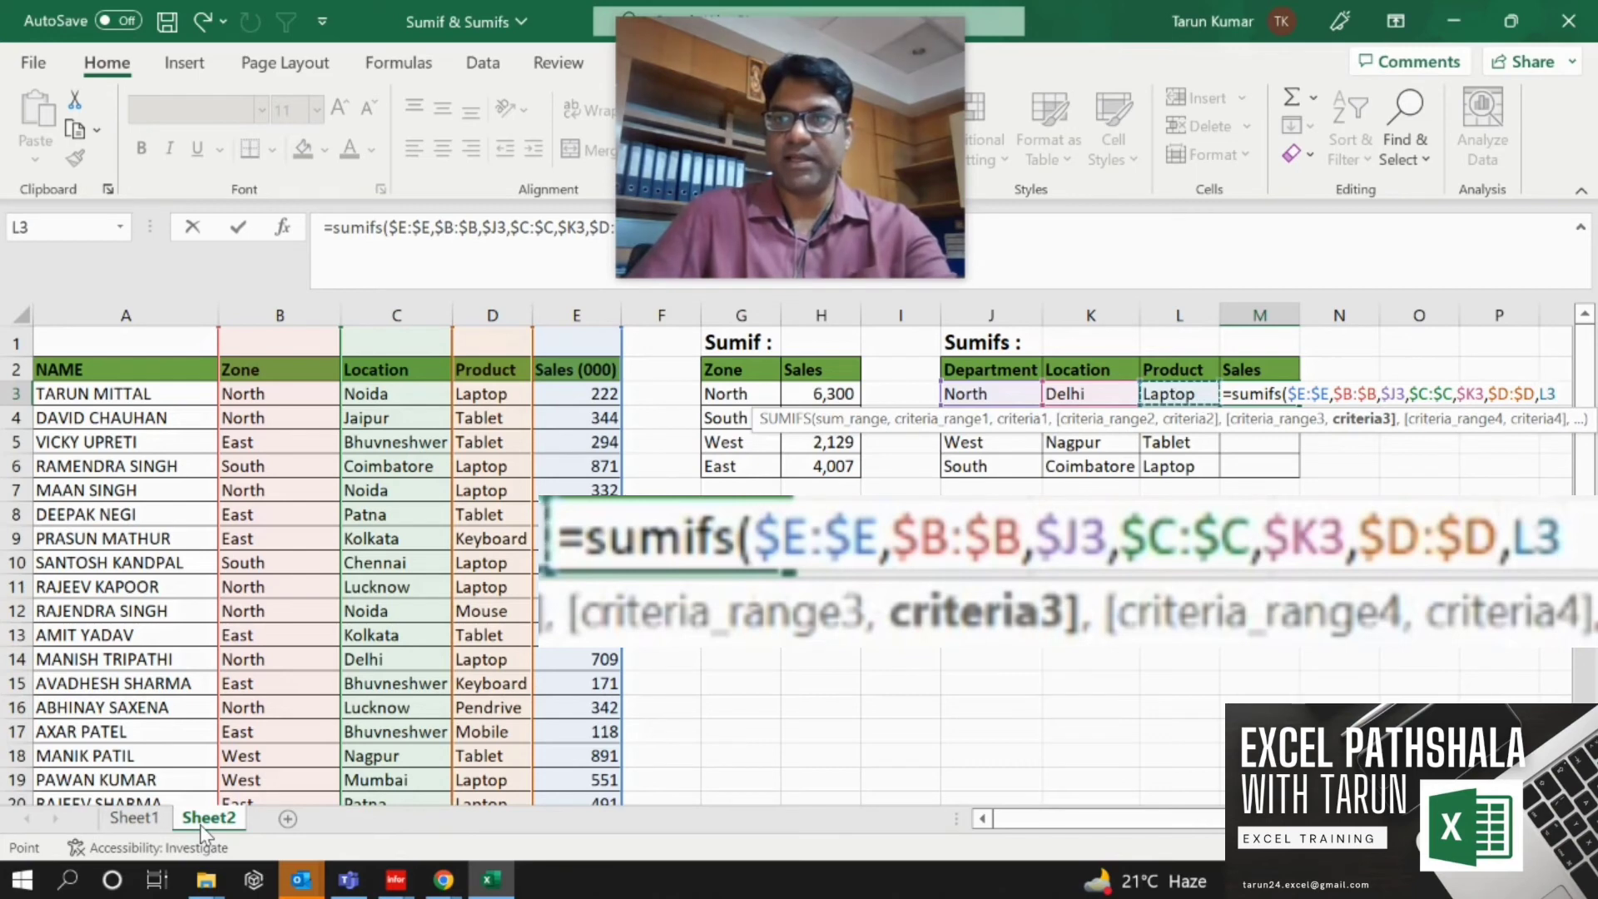
{"action": "key", "text": "BackSpace"}
{"action": "key", "text": "BackSpace"}
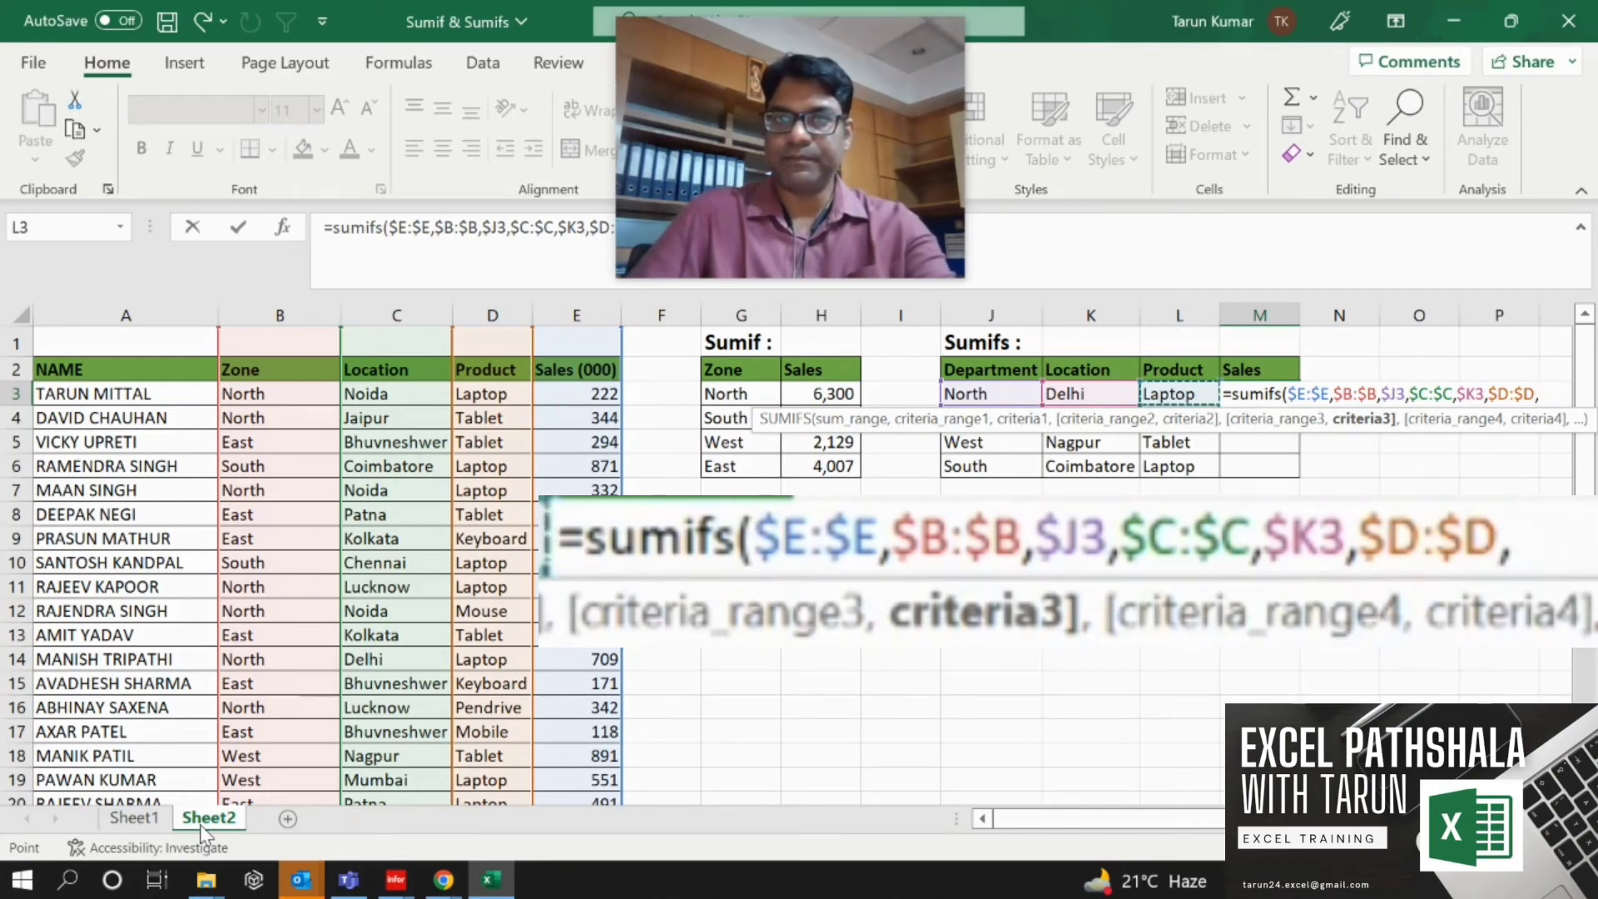
{"action": "type", "text": "$L3"}
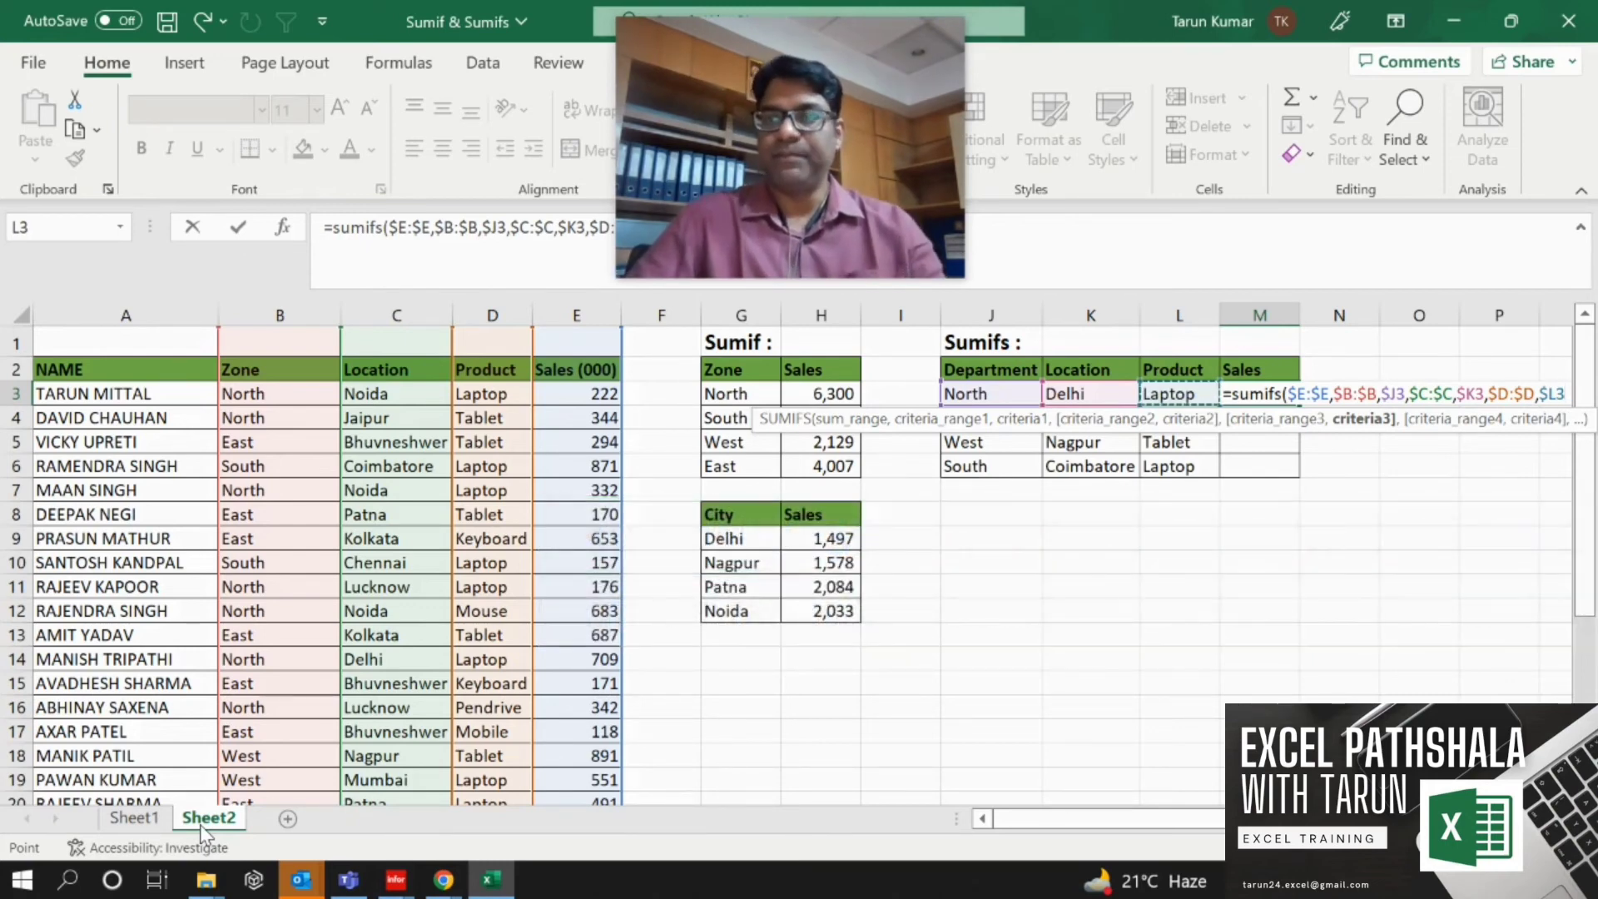
{"action": "key", "text": "Return"}
{"action": "key", "text": "Up"}
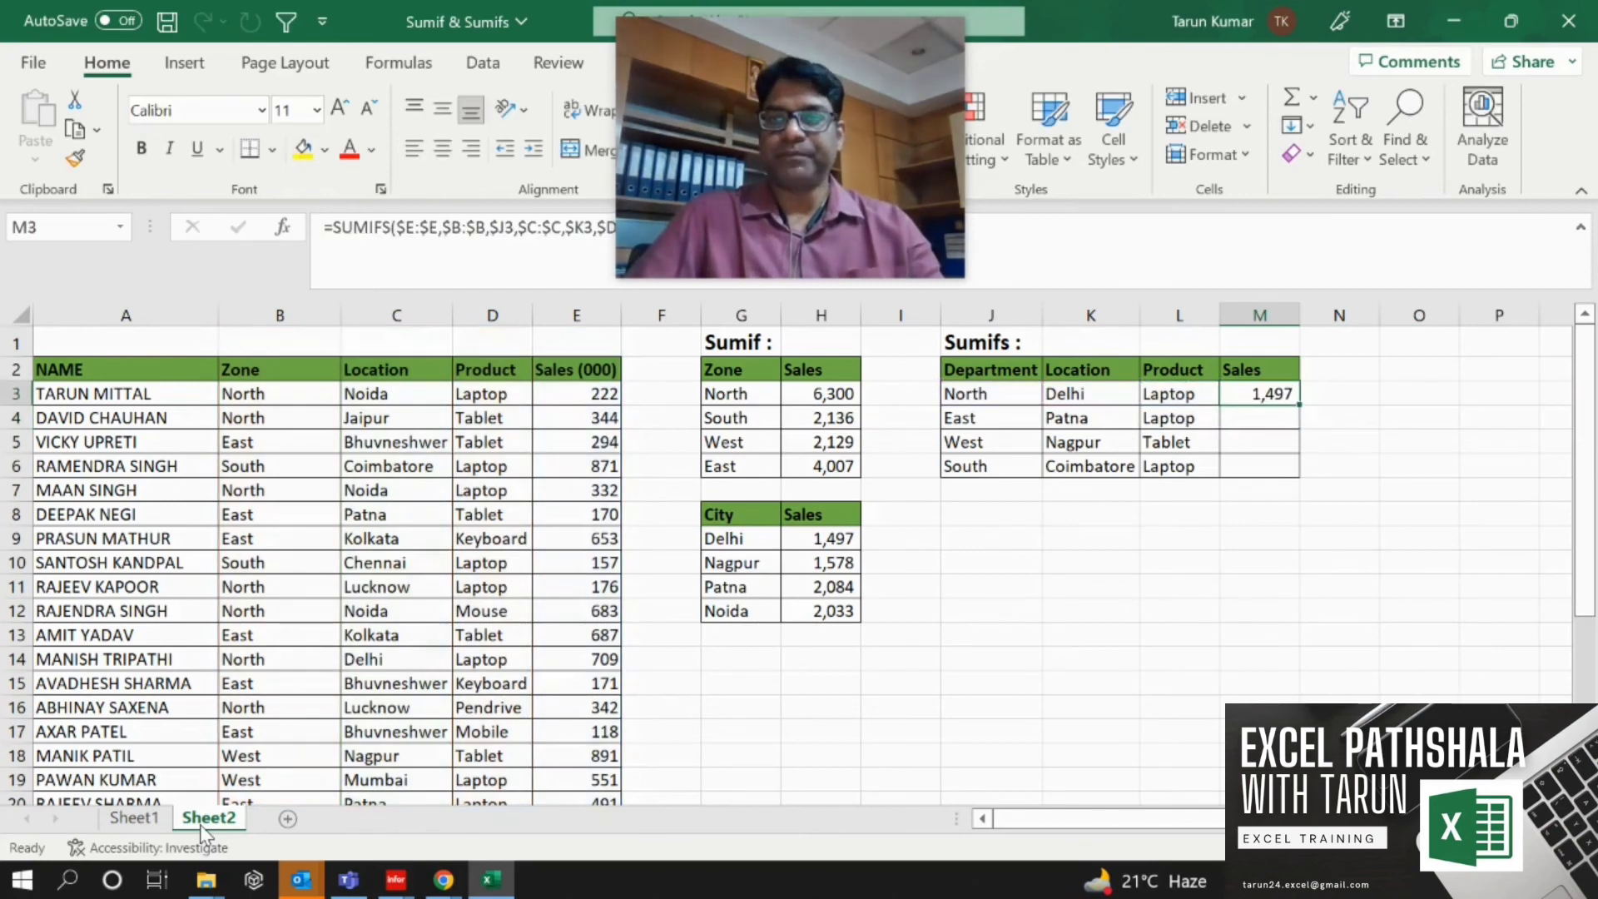
Fill the SUMIFS formula down from M3 to M6.
{"action": "key", "text": "Left"}
{"action": "key", "text": "Left"}
{"action": "key", "text": "Left"}
{"action": "key", "text": "Right"}
{"action": "key", "text": "Right"}
{"action": "key", "text": "Right"}
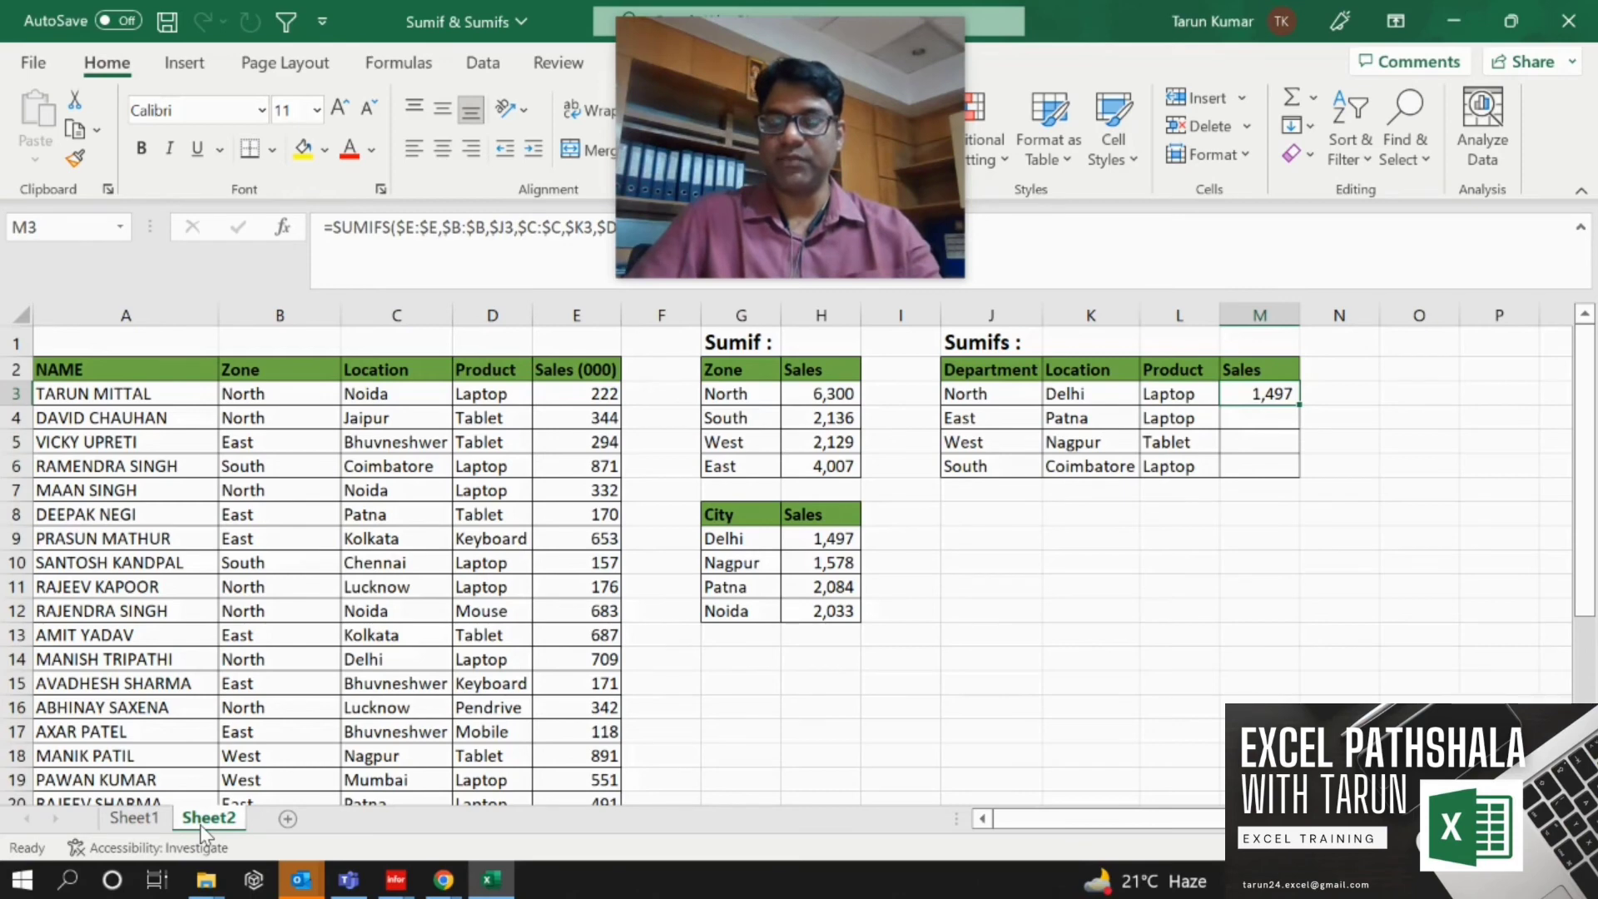
{"action": "key", "text": "shift+Down"}
{"action": "key", "text": "shift+Down"}
{"action": "key", "text": "shift+Down"}
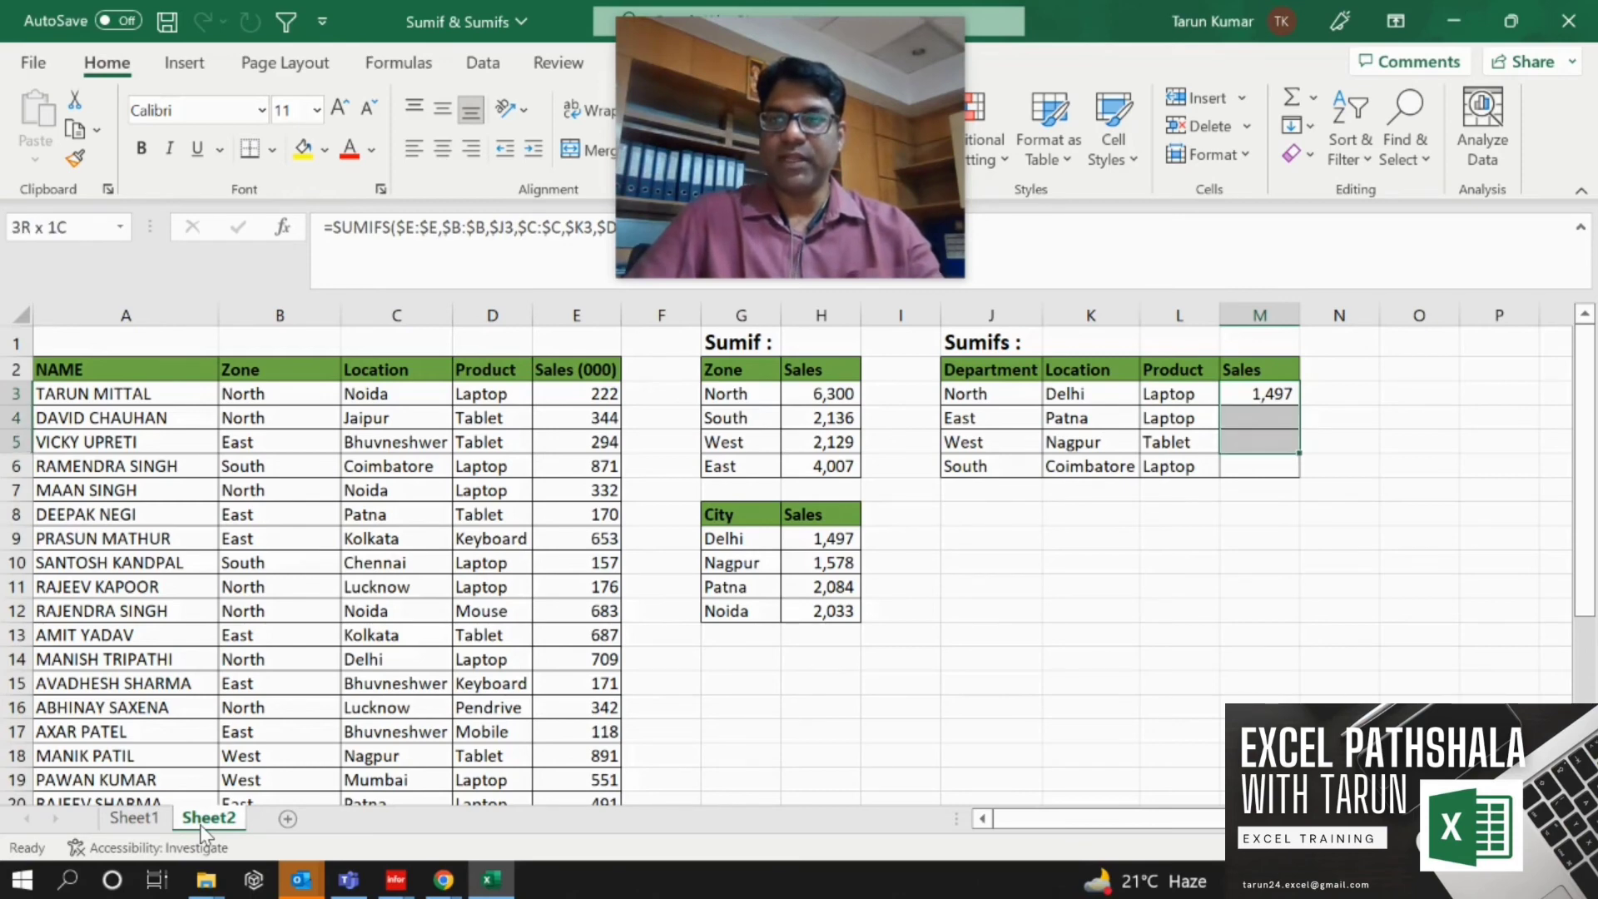
{"action": "key", "text": "ctrl+d"}
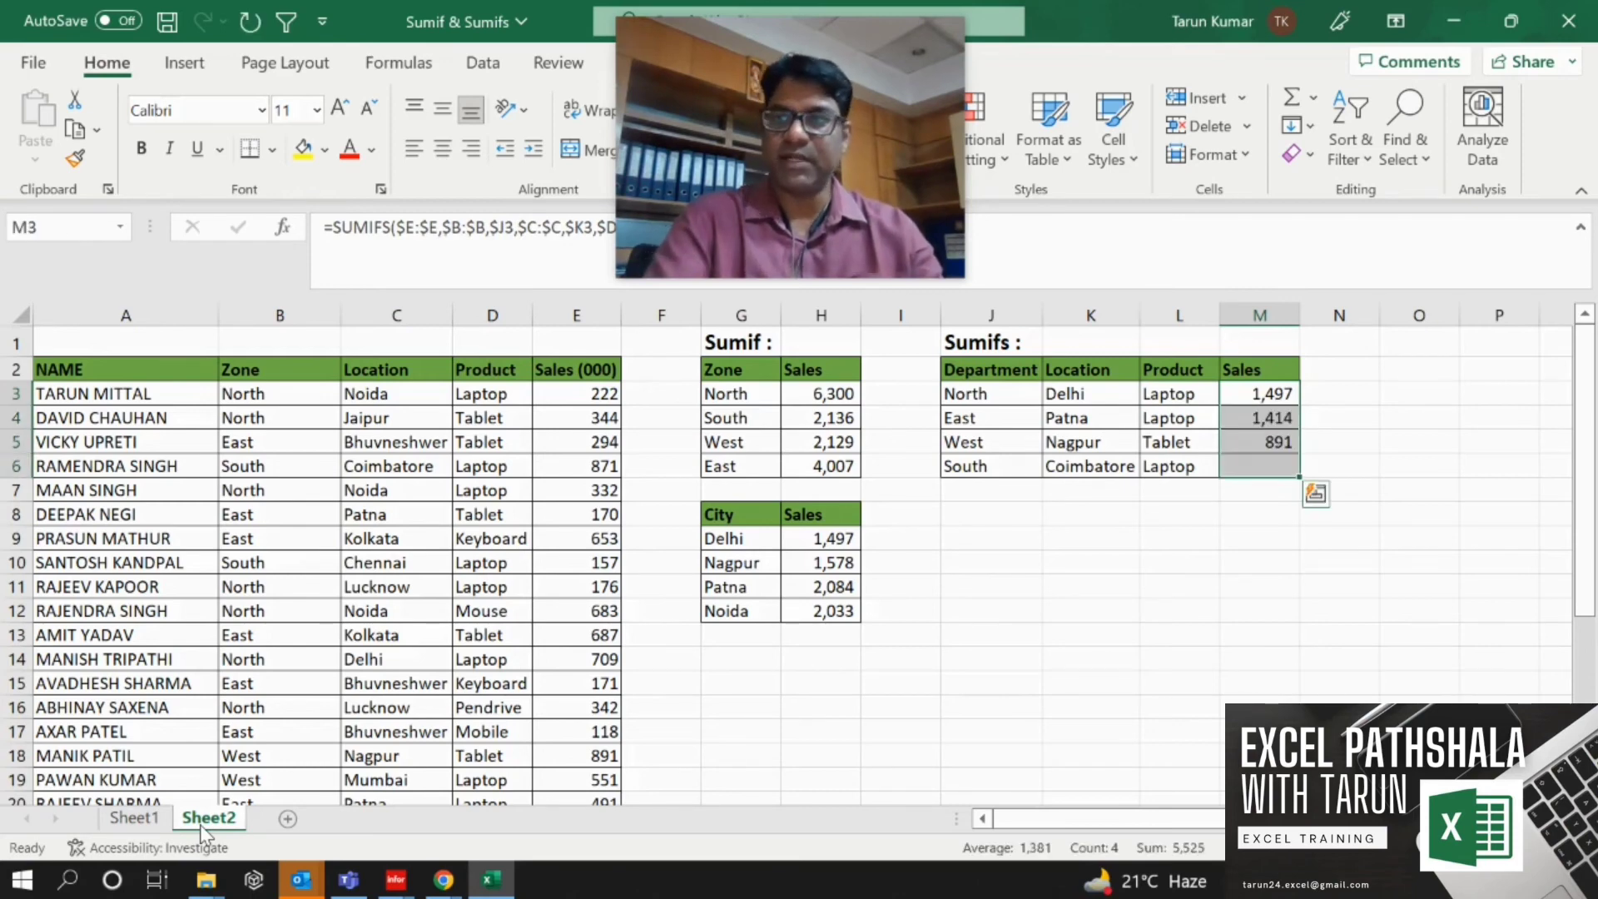
Inspect the criteria cells and the filled SUMIFS formula in the South row of the Sumifs table.
{"action": "key", "text": "Left"}
{"action": "key", "text": "Left"}
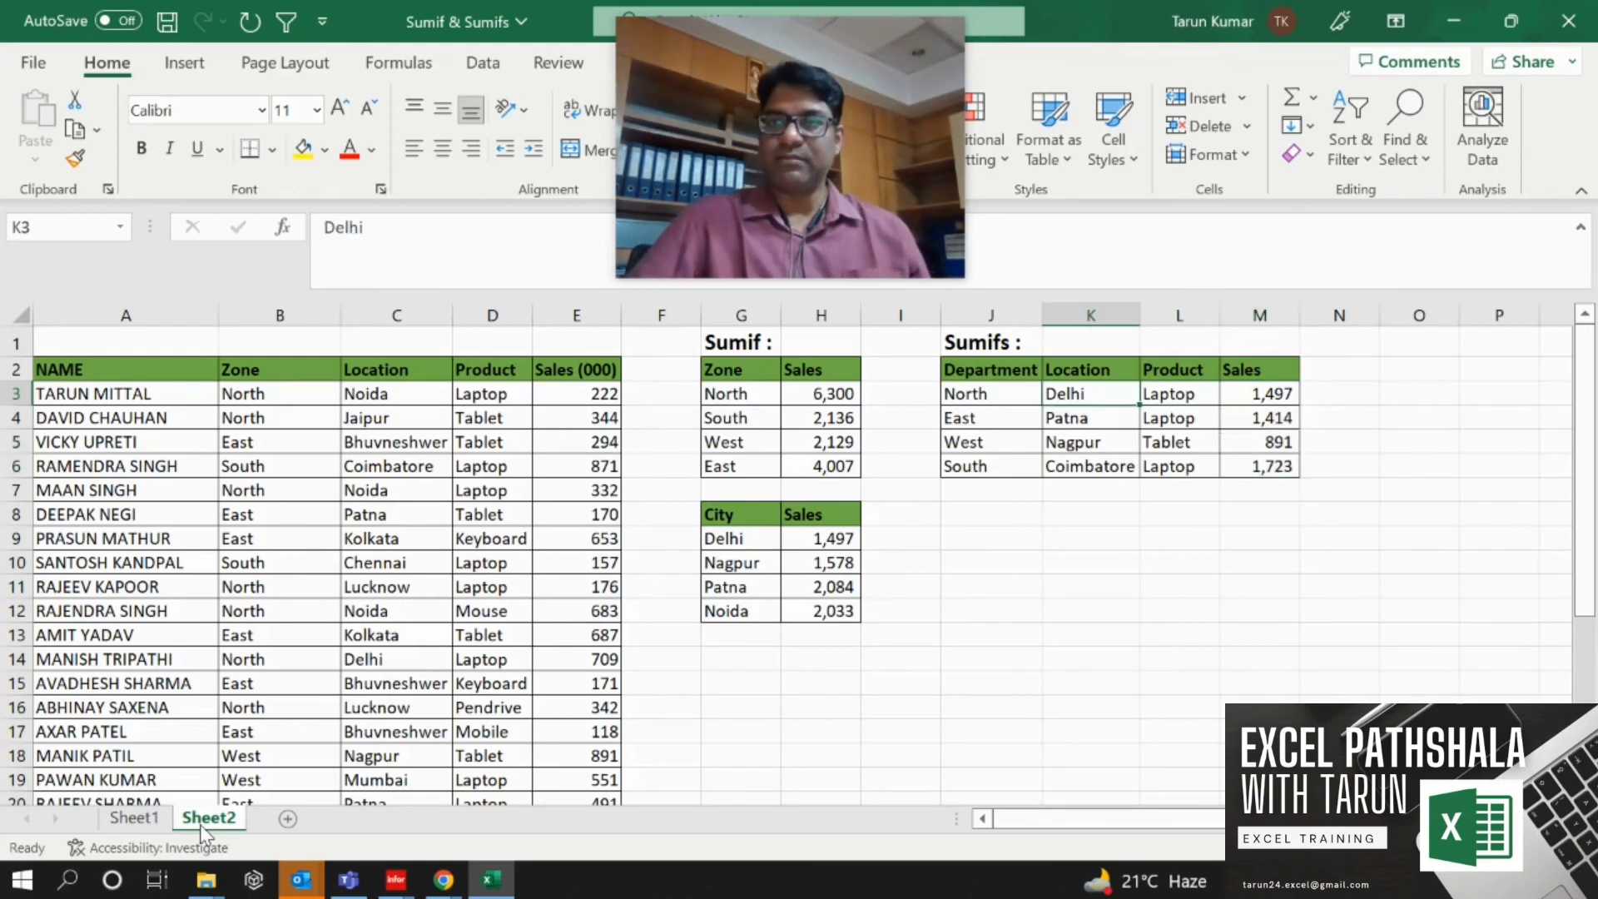
{"action": "key", "text": "Down"}
{"action": "key", "text": "Down"}
{"action": "key", "text": "Down"}
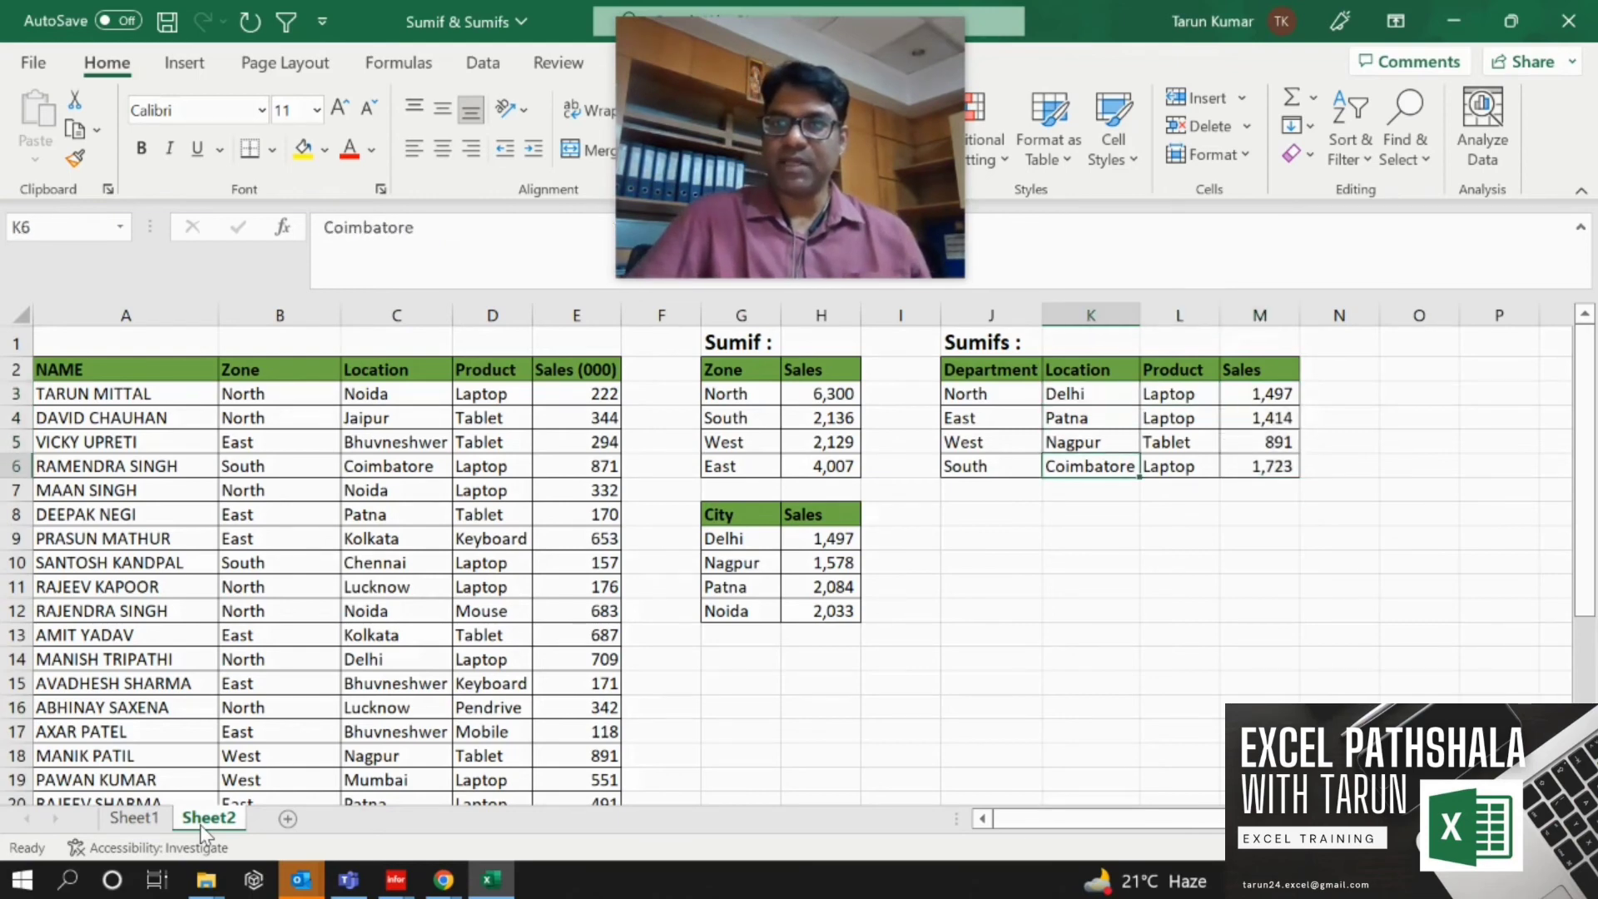
{"action": "key", "text": "Right"}
{"action": "key", "text": "Right"}
{"action": "key", "text": "Left"}
{"action": "key", "text": "Left"}
{"action": "key", "text": "Left"}
{"action": "key", "text": "Left"}
{"action": "key", "text": "Left"}
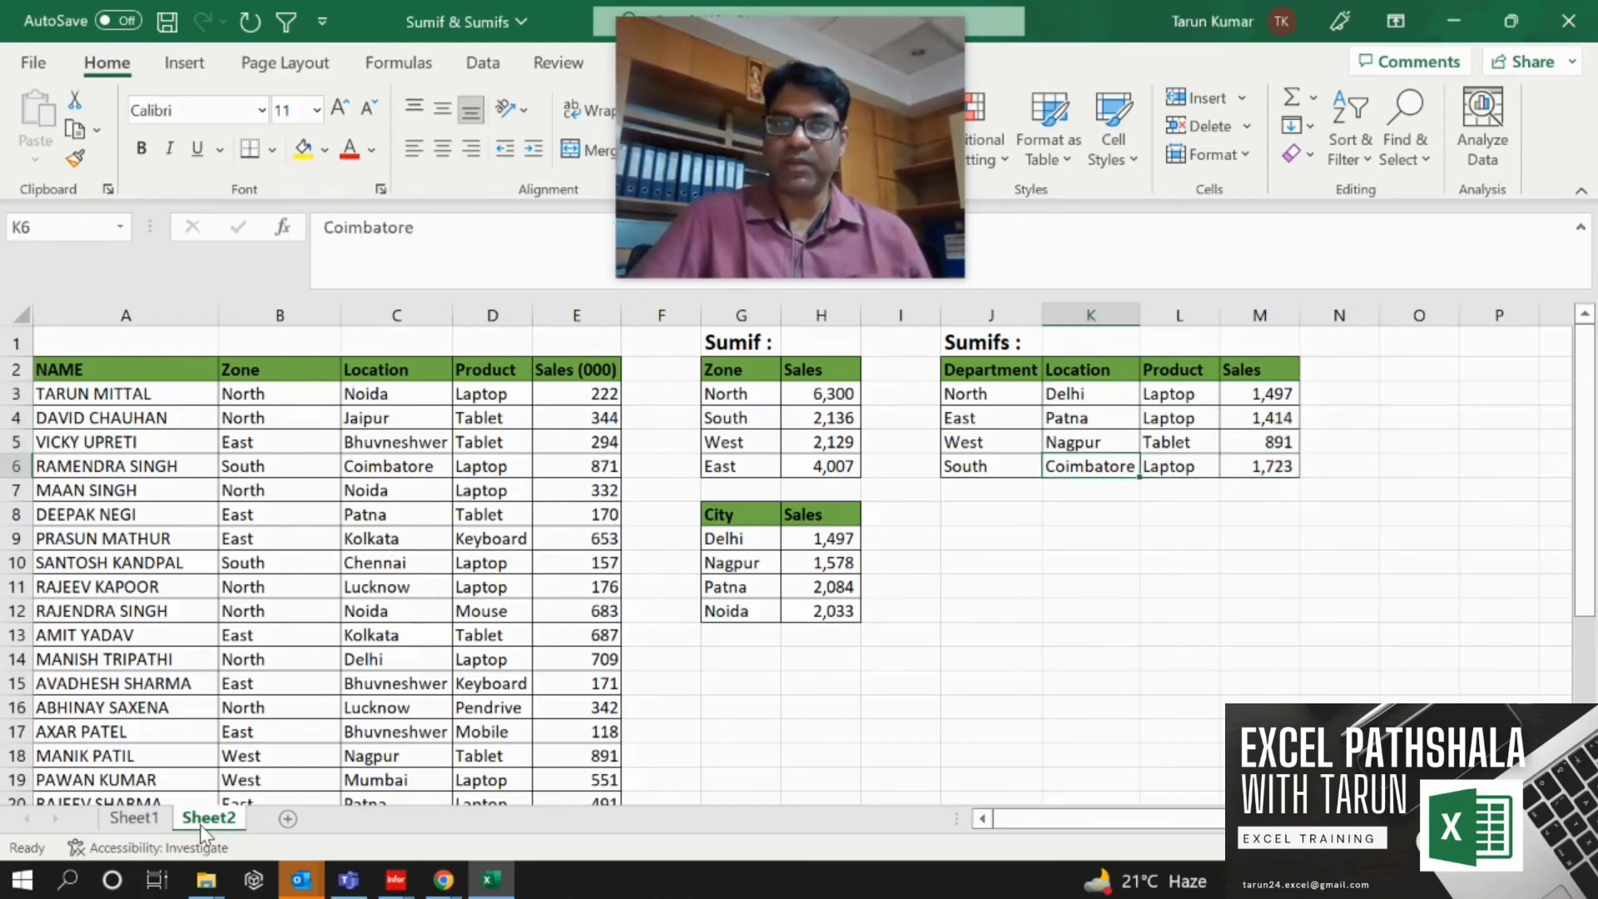
{"action": "key", "text": "Right"}
{"action": "key", "text": "Right"}
{"action": "key", "text": "Right"}
{"action": "key", "text": "Right"}
{"action": "key", "text": "Right"}
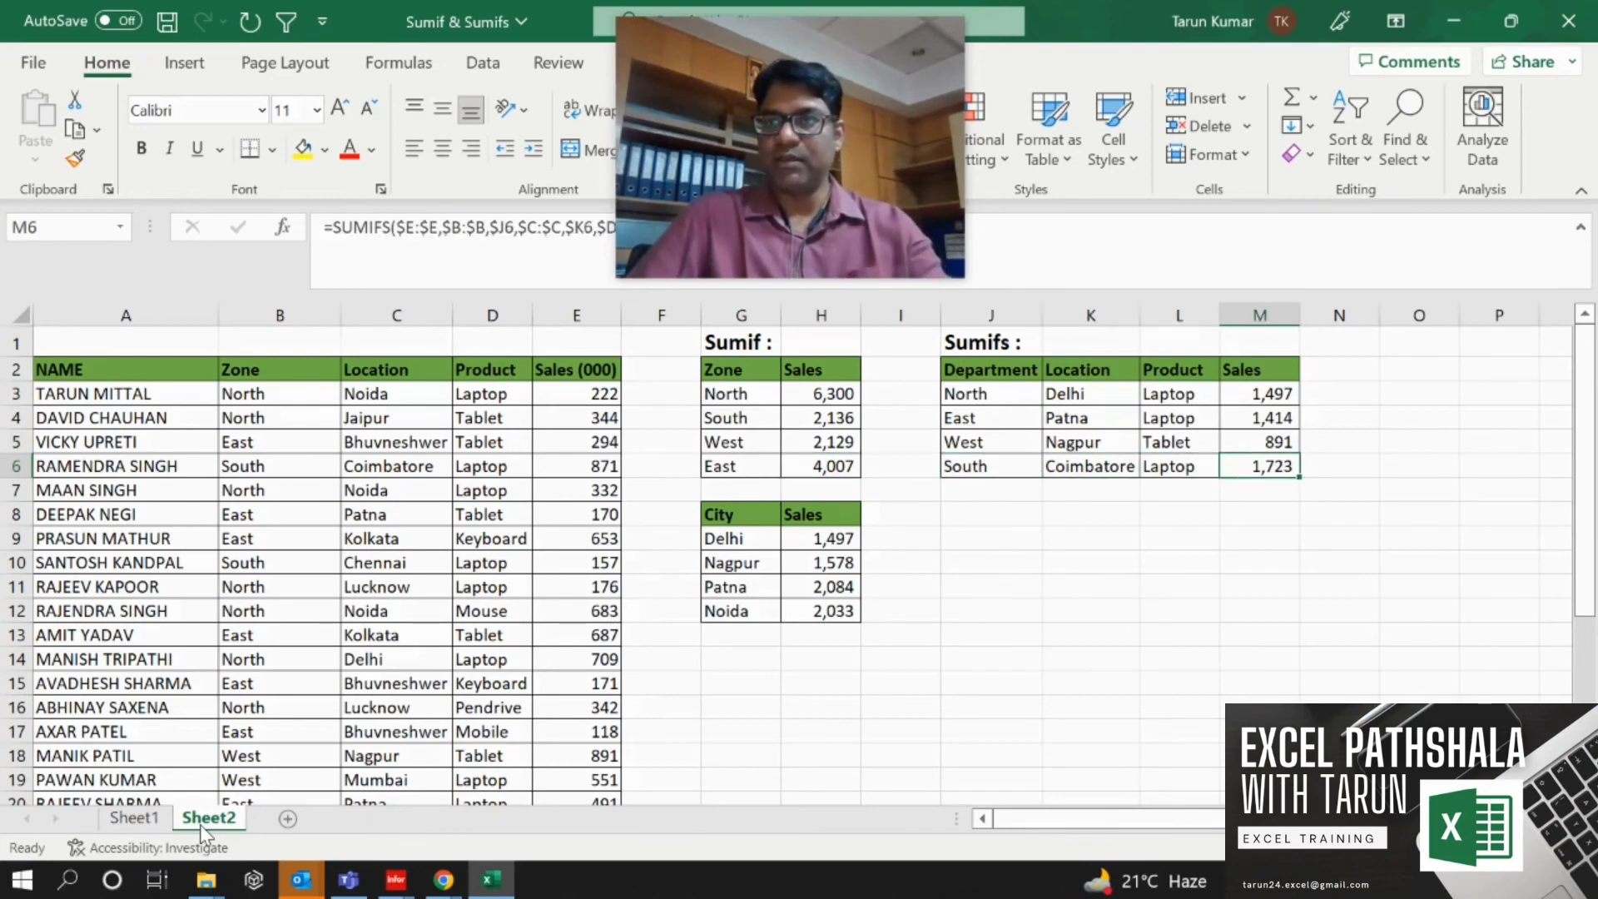
{"action": "key", "text": "Left"}
{"action": "key", "text": "Left"}
{"action": "key", "text": "Left"}
{"action": "key", "text": "Left"}
{"action": "key", "text": "Left"}
{"action": "key", "text": "Left"}
{"action": "key", "text": "Left"}
{"action": "key", "text": "Left"}
{"action": "key", "text": "Left"}
{"action": "key", "text": "Left"}
{"action": "key", "text": "Left"}
{"action": "key", "text": "Left"}
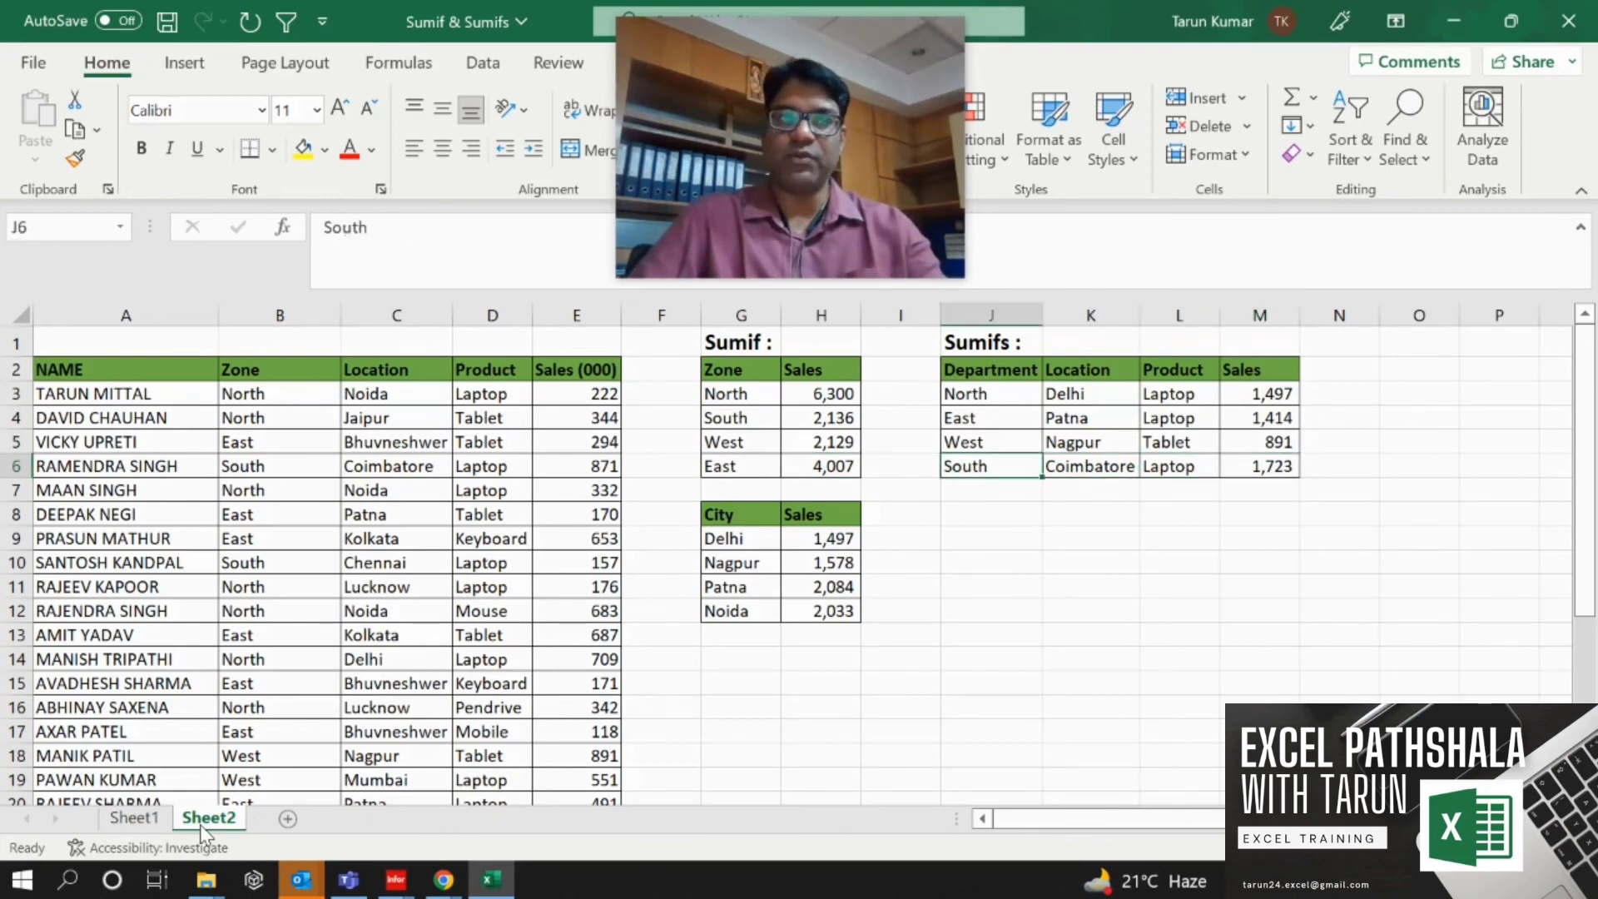
{"action": "key", "text": "Up"}
{"action": "key", "text": "Up"}
{"action": "key", "text": "Up"}
{"action": "key", "text": "Up"}
Apply AutoFilter to the data table from the header row NAME to Sales (000).
{"action": "key", "text": "shift+Right"}
{"action": "key", "text": "shift+Right"}
{"action": "key", "text": "shift+Right"}
{"action": "key", "text": "shift+Right"}
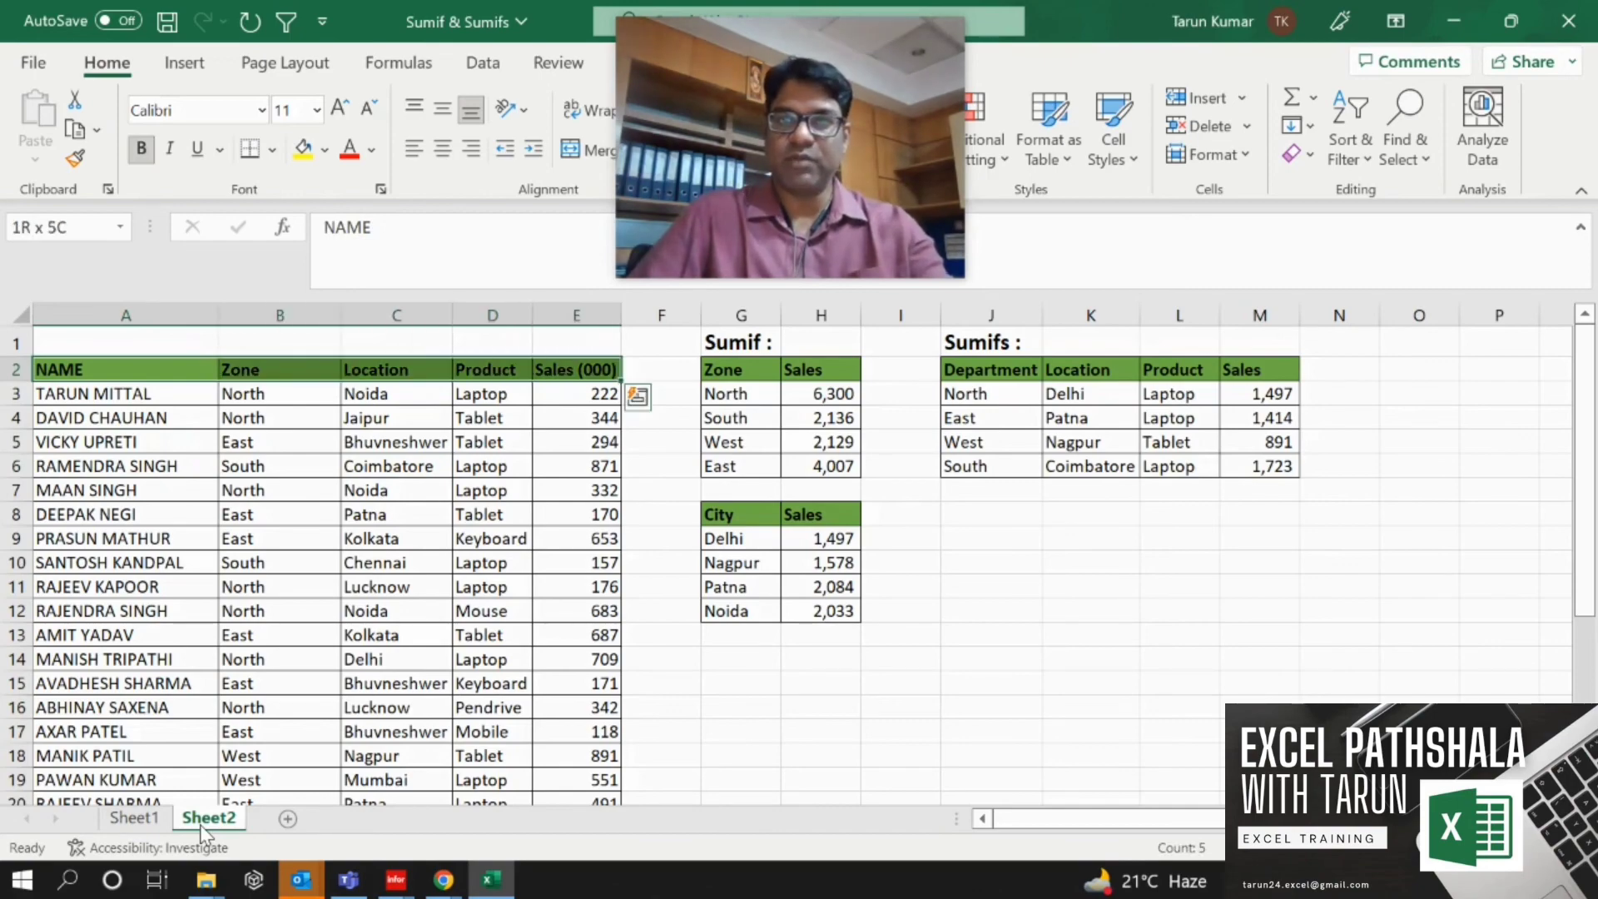
{"action": "key", "text": "ctrl+shift+Down"}
{"action": "key", "text": "alt"}
{"action": "key", "text": "Right"}
{"action": "key", "text": "Right"}
{"action": "key", "text": "Right"}
{"action": "key", "text": "Right"}
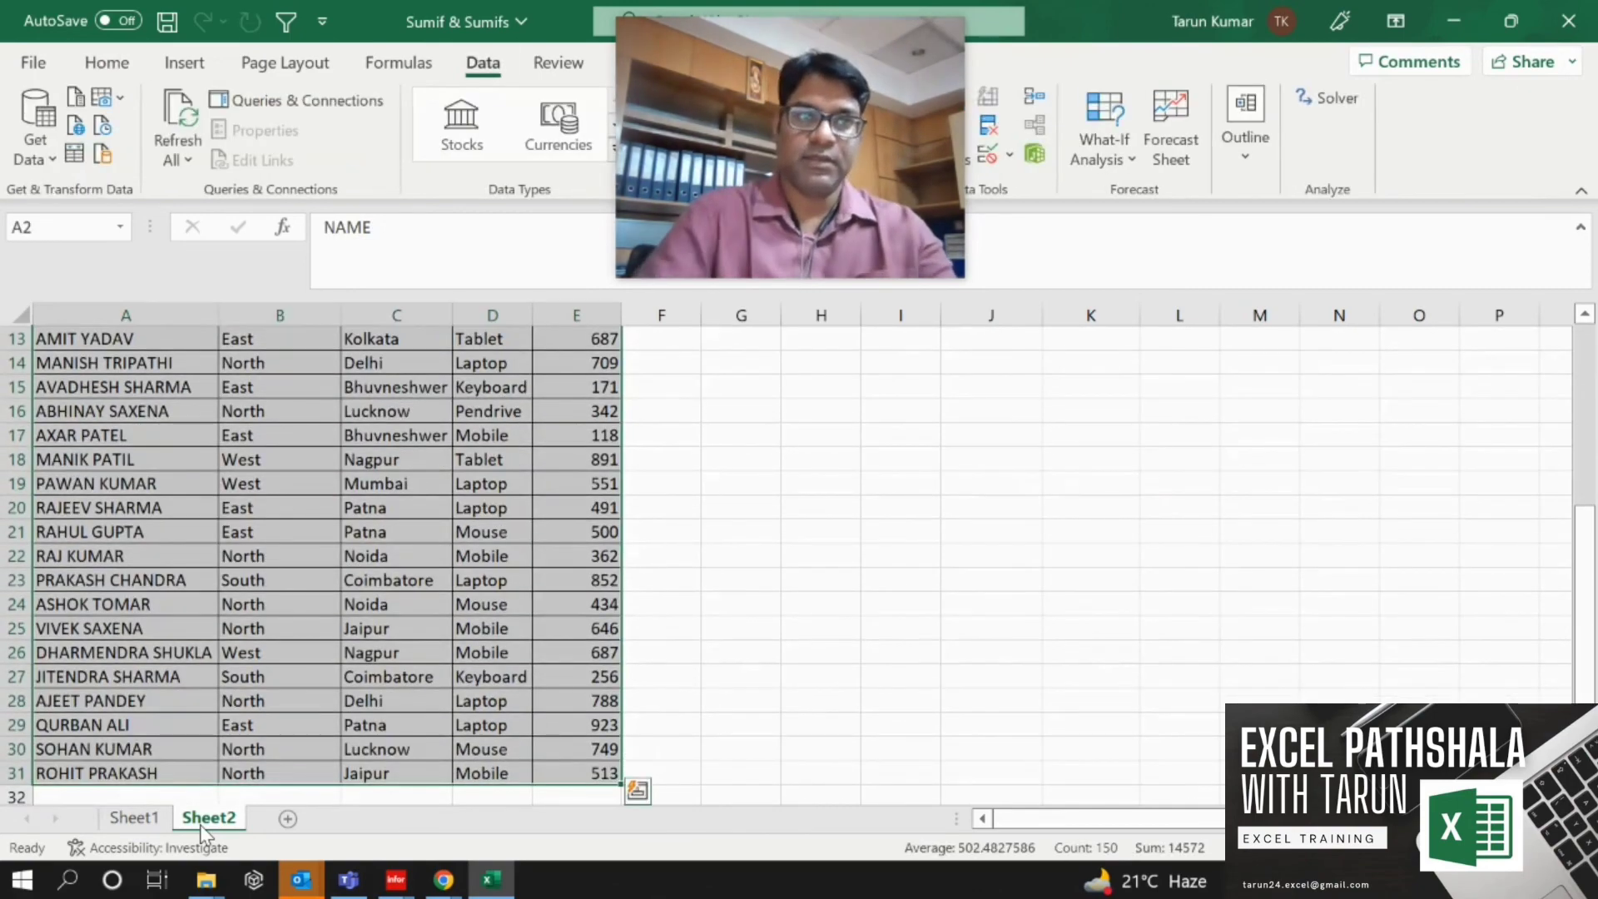
{"action": "key", "text": "Up"}
{"action": "key", "text": "Right"}
{"action": "key", "text": "Right"}
{"action": "key", "text": "Left"}
{"action": "key", "text": "Down"}
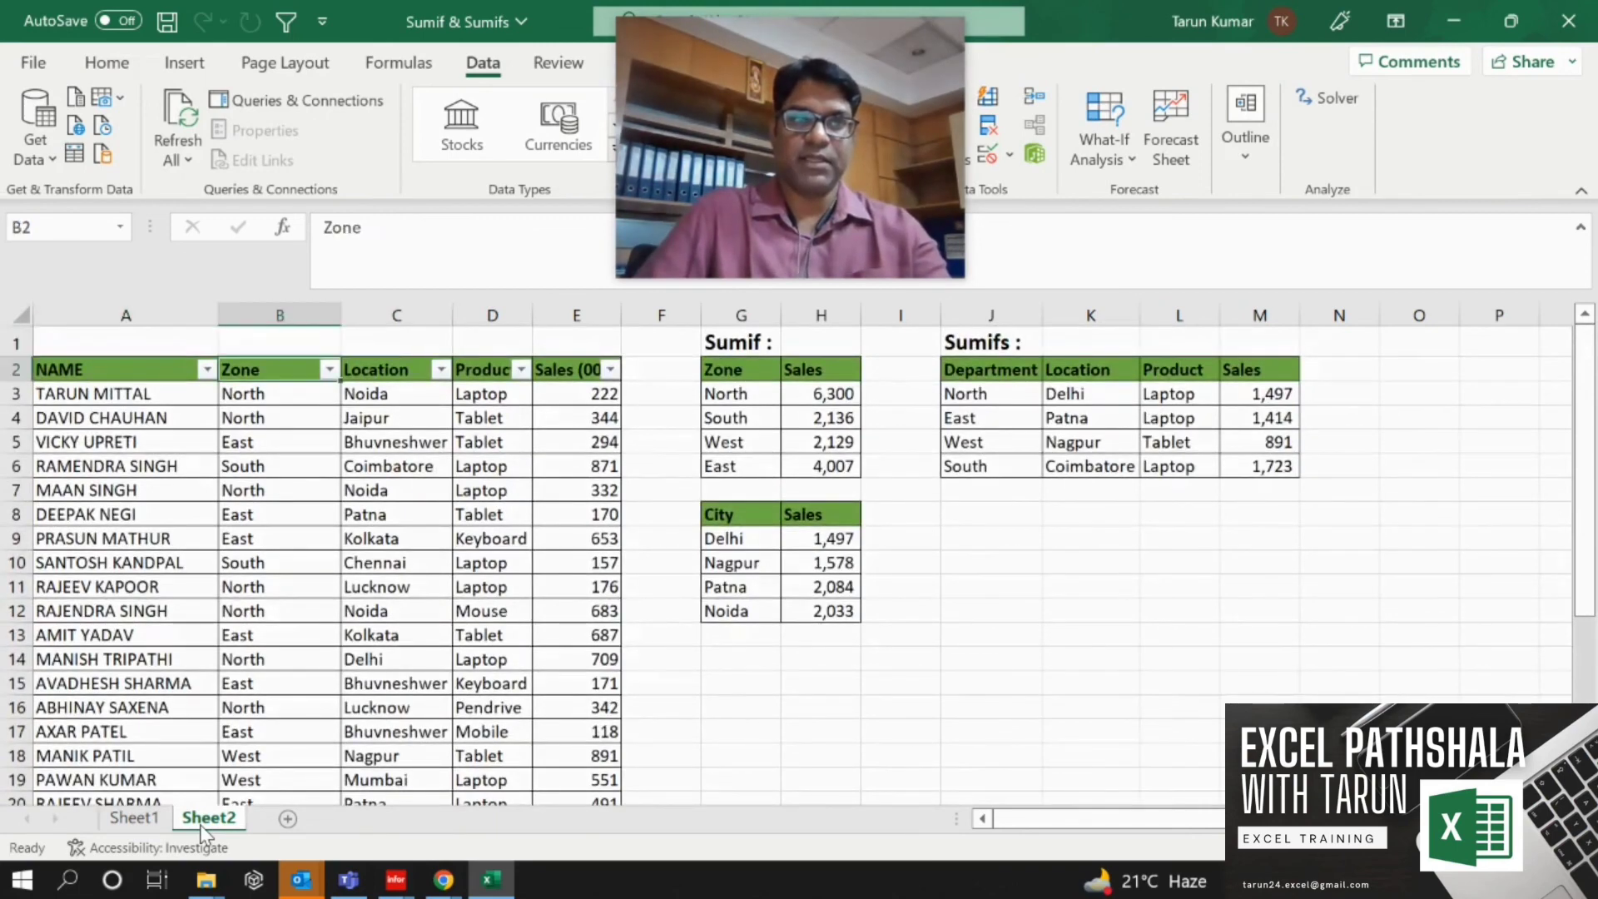
Filter the Zone column to show only South.
{"action": "key", "text": "alt+Down"}
{"action": "key", "text": "Down"}
{"action": "key", "text": "Down"}
{"action": "key", "text": "Down"}
{"action": "key", "text": "Down"}
{"action": "key", "text": "Down"}
{"action": "key", "text": "Down"}
{"action": "key", "text": "Down"}
{"action": "key", "text": "Down"}
{"action": "key", "text": "space"}
{"action": "key", "text": "Down"}
{"action": "key", "text": "Down"}
{"action": "key", "text": "Down"}
{"action": "key", "text": "space"}
{"action": "key", "text": "Return"}
{"action": "key", "text": "Right"}
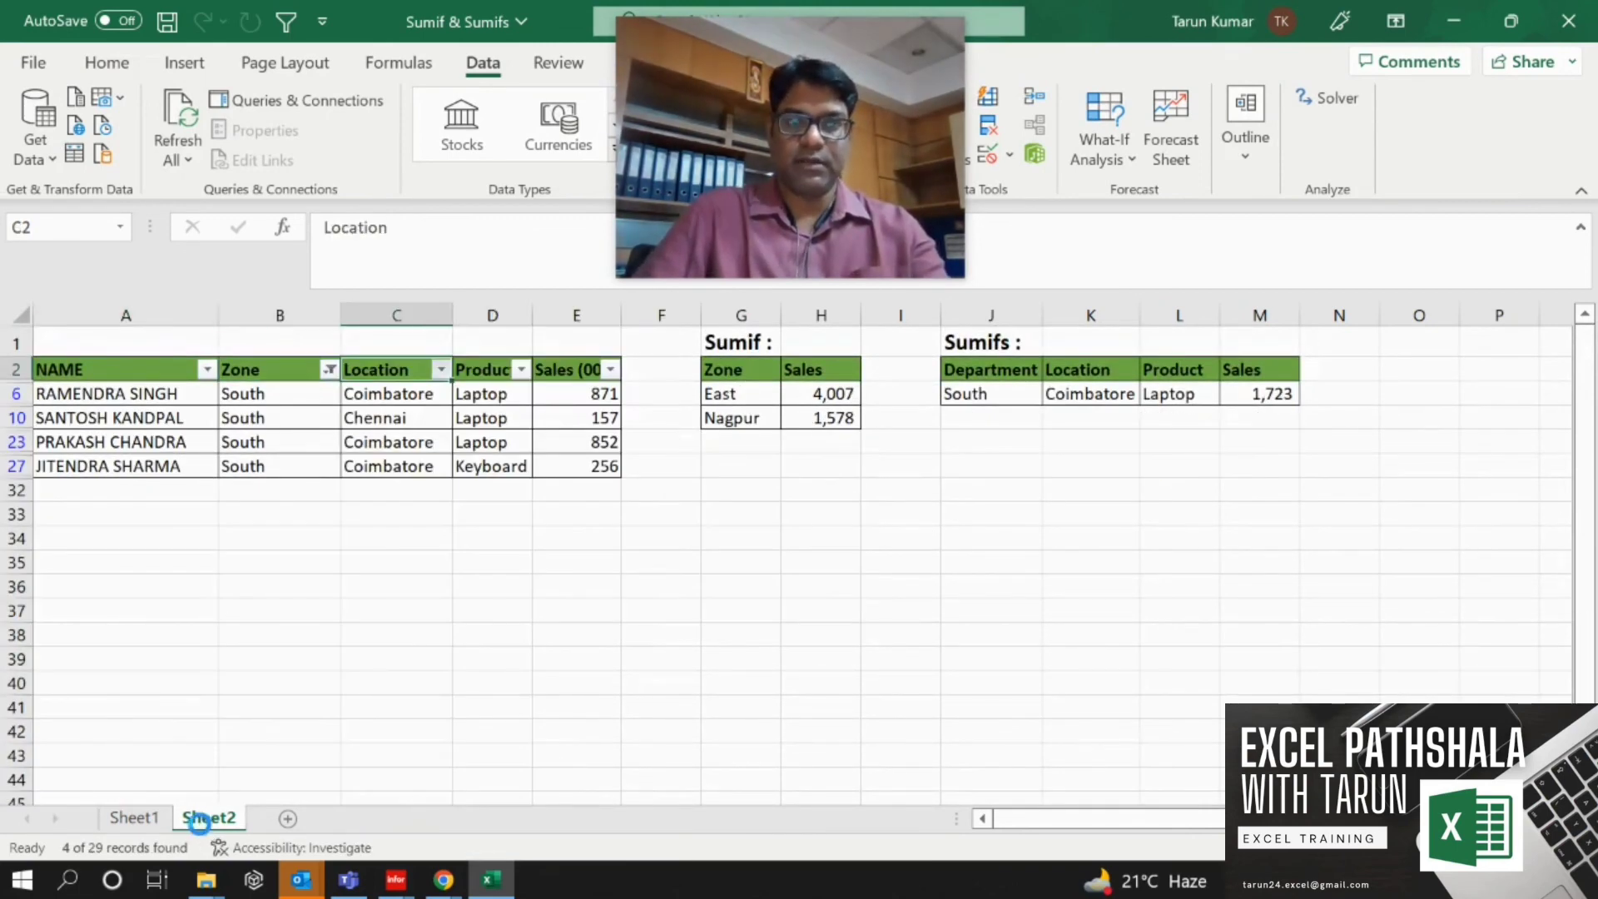
Filter the Location column to show only Coimbatore.
{"action": "key", "text": "alt+Down"}
{"action": "key", "text": "Down"}
{"action": "key", "text": "Down"}
{"action": "key", "text": "Down"}
{"action": "key", "text": "Down"}
{"action": "key", "text": "Down"}
{"action": "key", "text": "Down"}
{"action": "key", "text": "space"}
{"action": "key", "text": "Down"}
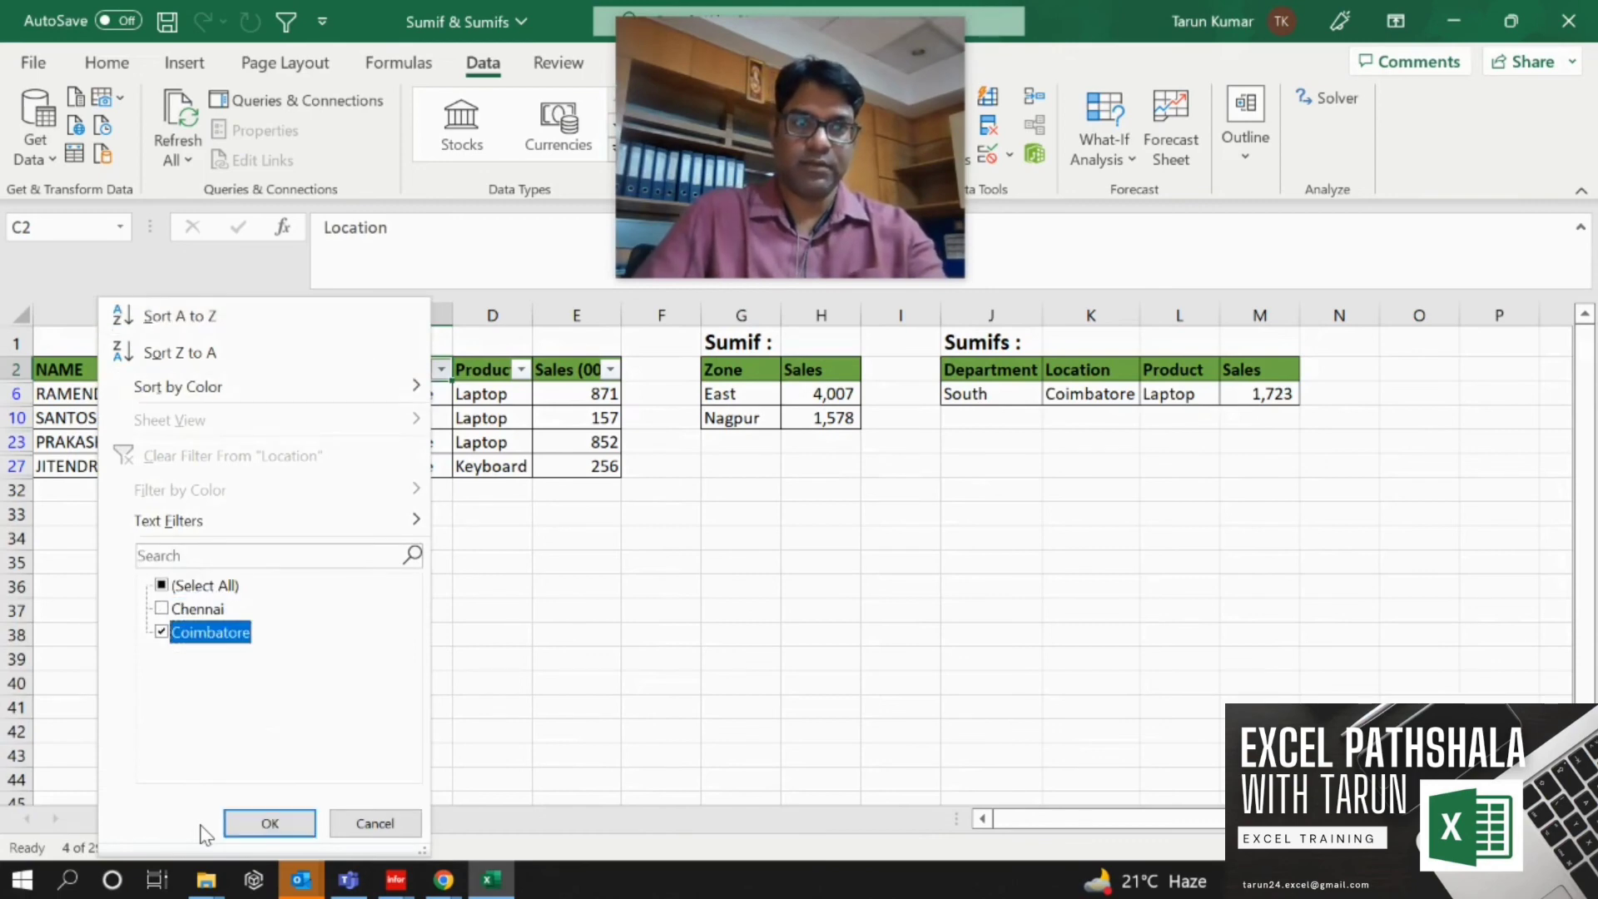
{"action": "key", "text": "Return"}
Filter the Product column to Laptop only and select the visible Sales values to check their sum.
{"action": "key", "text": "Right"}
{"action": "key", "text": "alt+Down"}
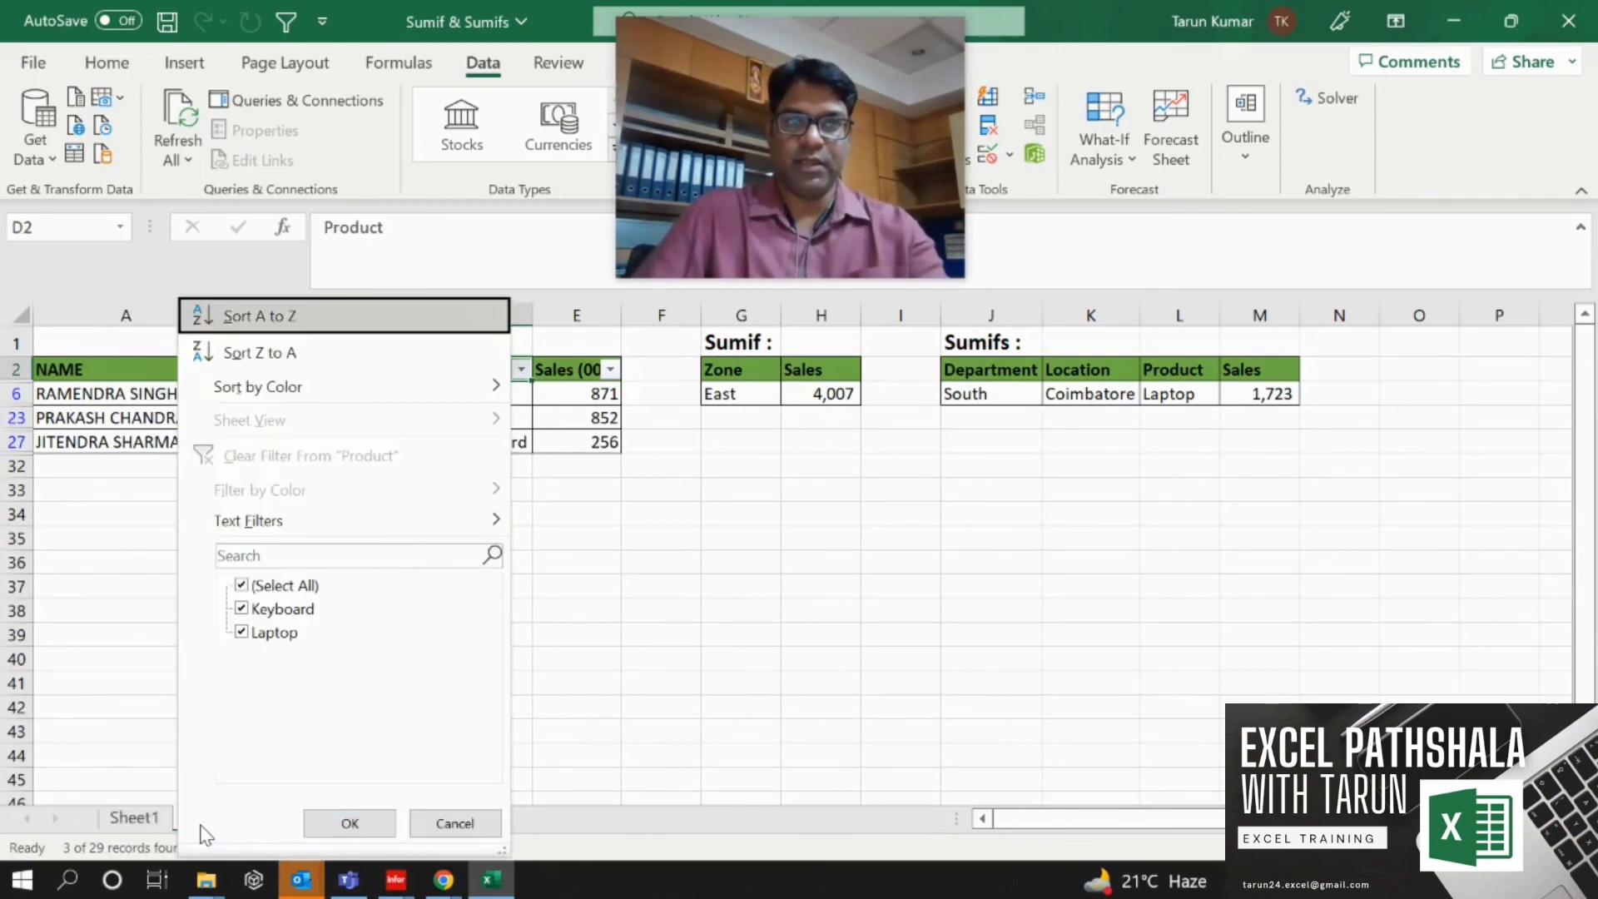
{"action": "key", "text": "Down"}
{"action": "key", "text": "Down"}
{"action": "key", "text": "Down"}
{"action": "key", "text": "Down"}
{"action": "key", "text": "Down"}
{"action": "key", "text": "Down"}
{"action": "key", "text": "Down"}
{"action": "key", "text": "Down"}
{"action": "key", "text": "space"}
{"action": "key", "text": "Return"}
{"action": "key", "text": "Right"}
{"action": "key", "text": "Down"}
{"action": "key", "text": "ctrl+shift+Down"}
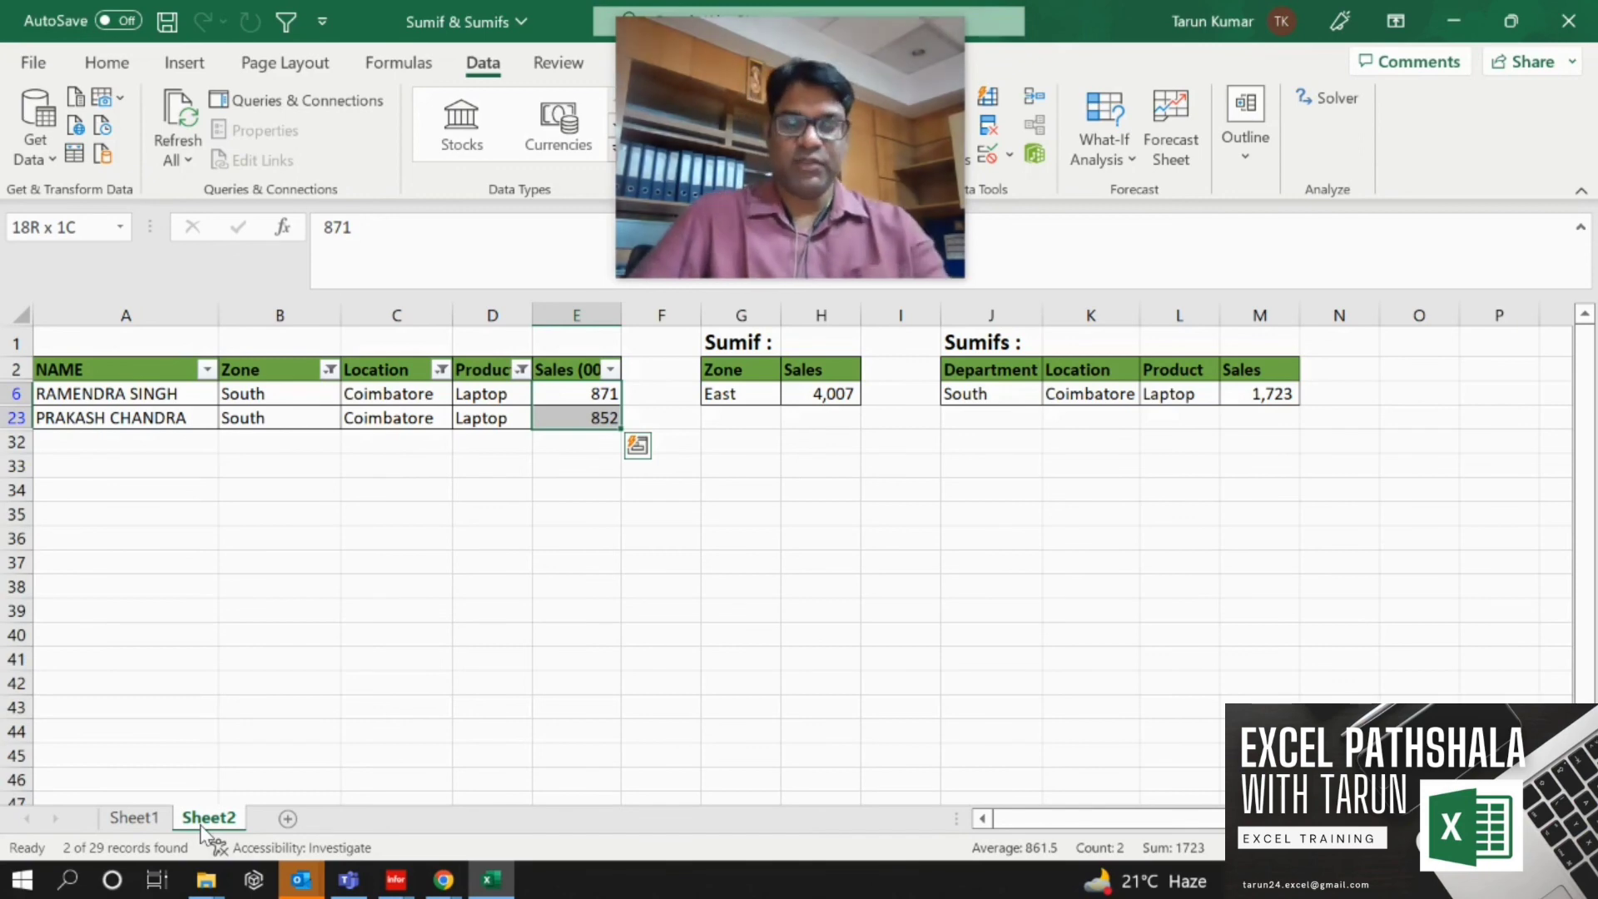
Clear all filters from the data table.
{"action": "key", "text": "alt+a"}
{"action": "key", "text": "c"}
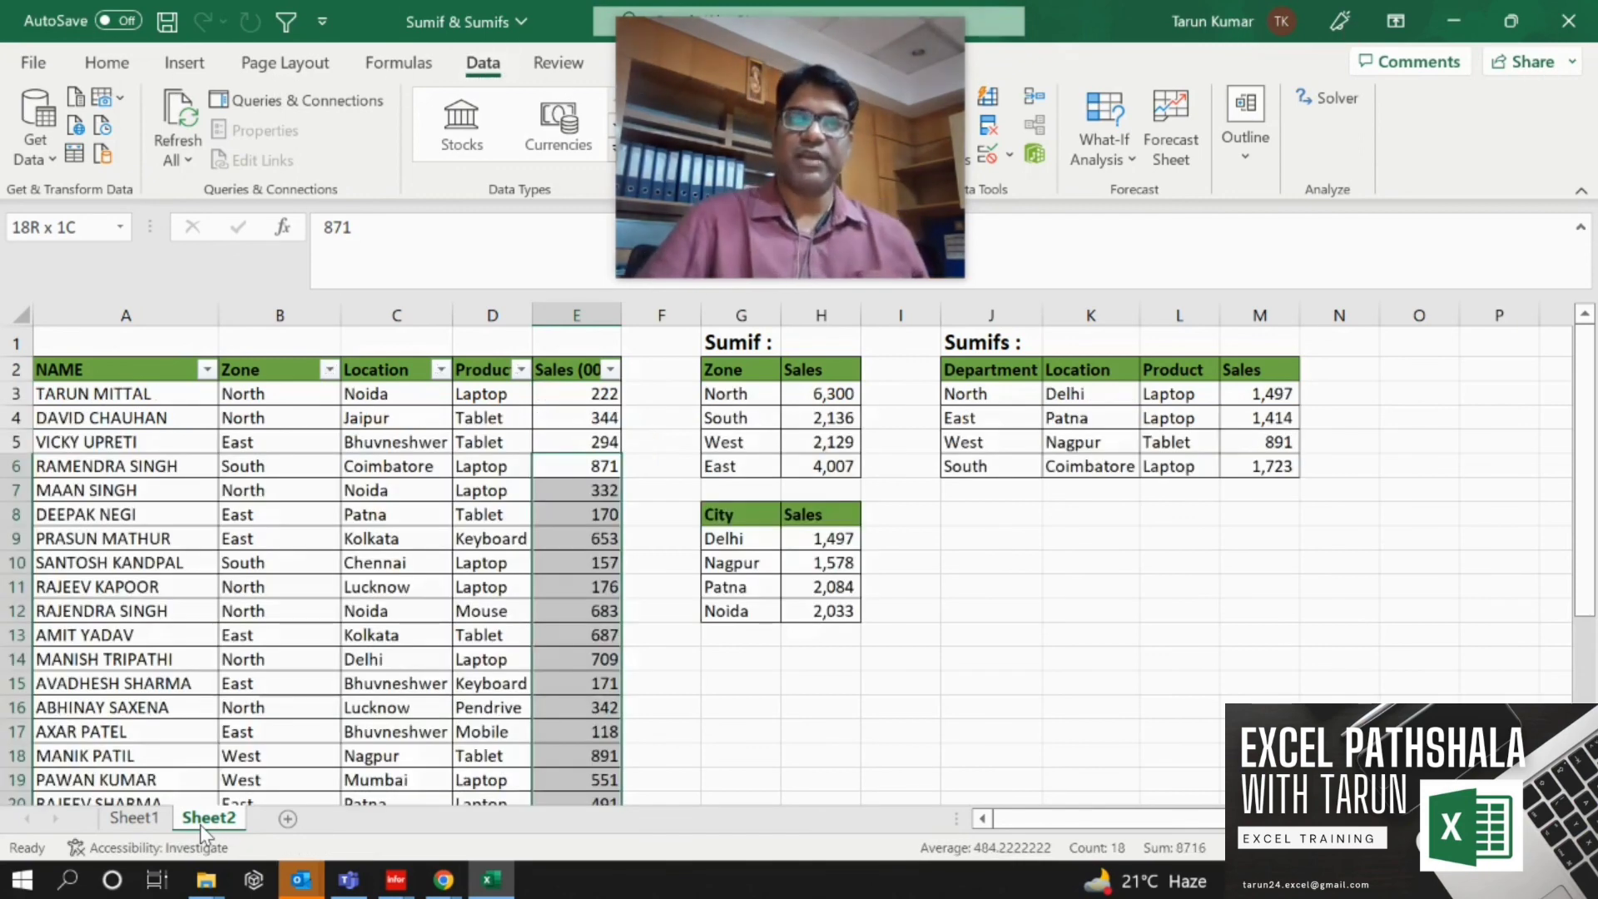
{"action": "key", "text": "Up"}
{"action": "key", "text": "Up"}
{"action": "key", "text": "Up"}
{"action": "key", "text": "Up"}
{"action": "key", "text": "Up"}
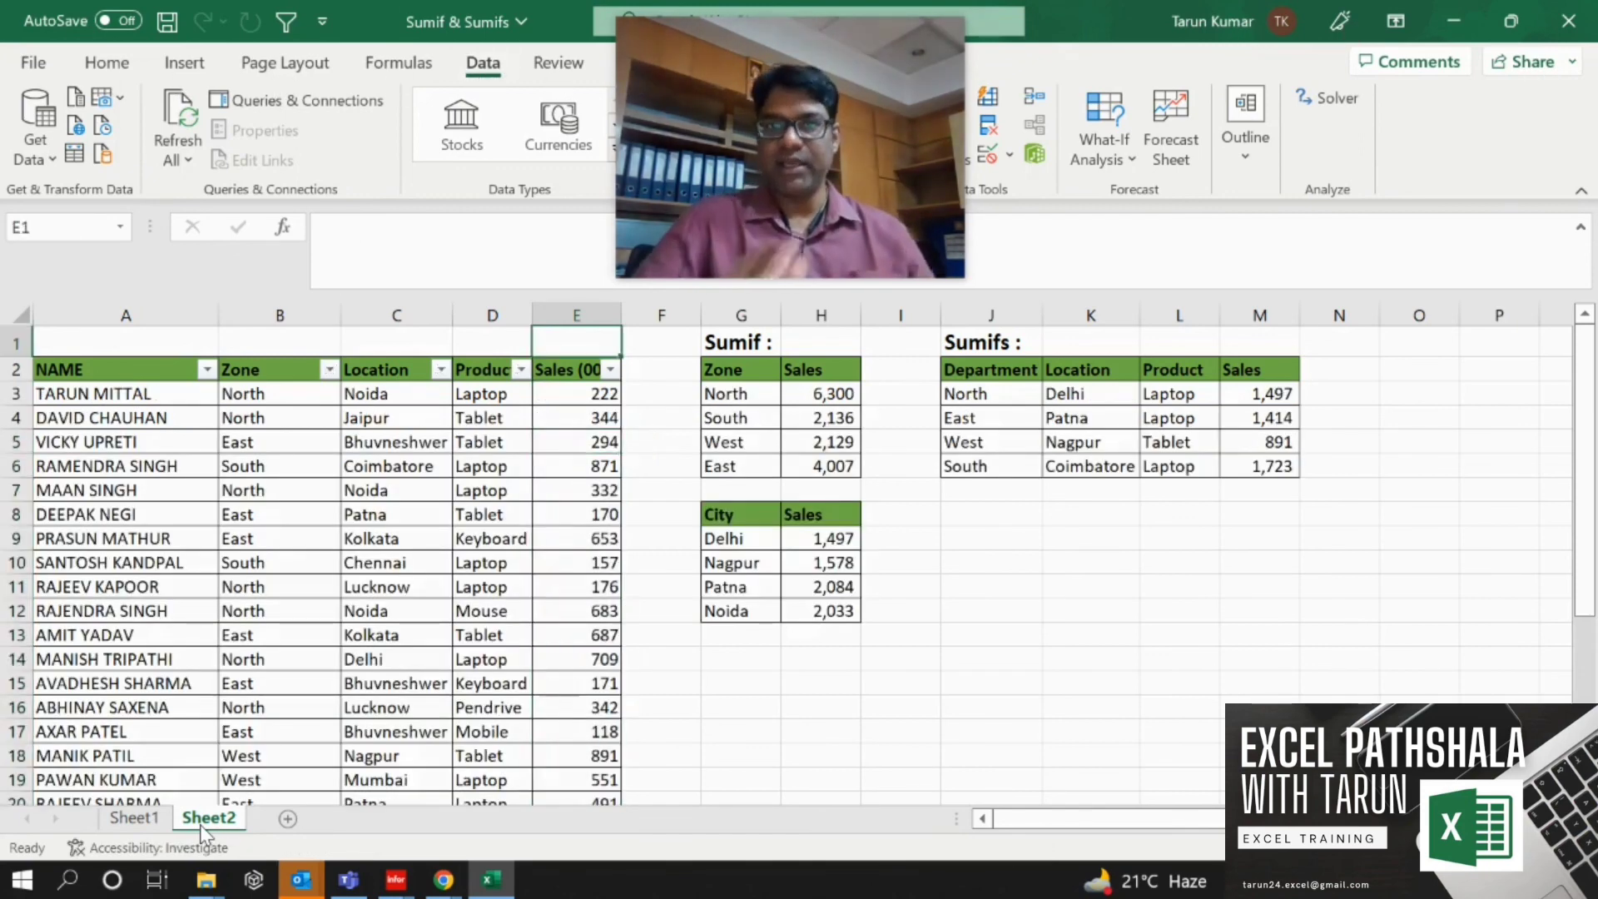